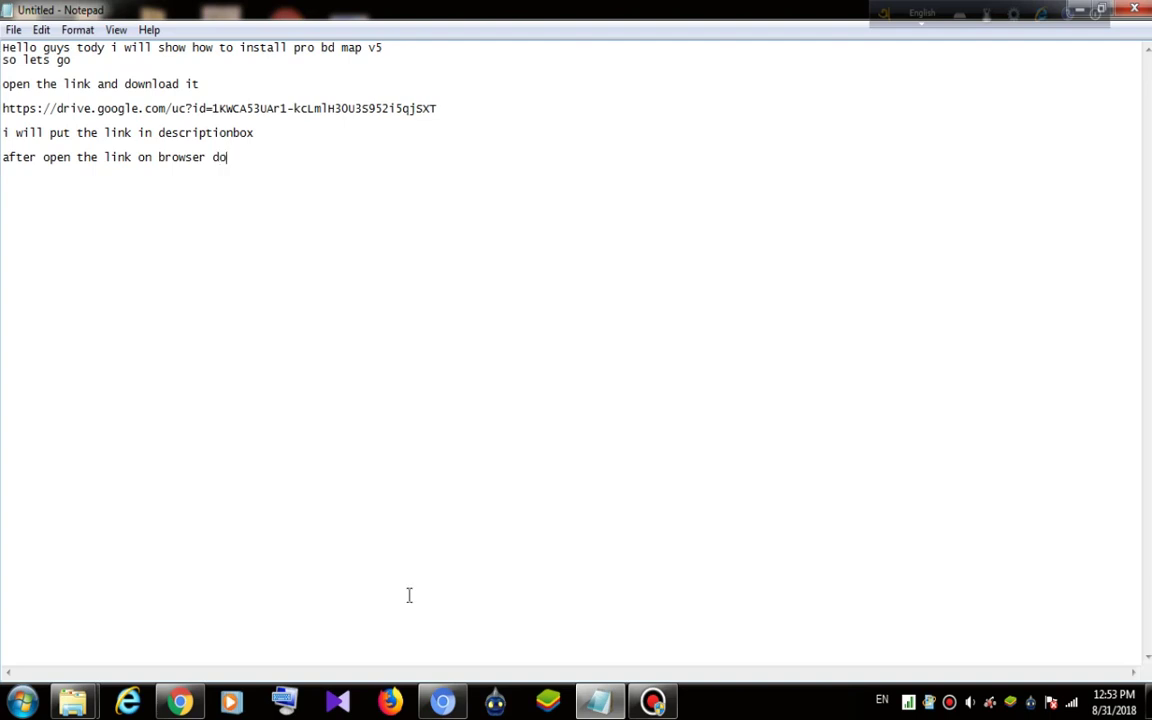
Step: Complete the last note line so it reads "after open the link on browser download the file"
type("the file")
Step: Try to save the Google Drive archive Euro.Truck.Simulator.2.v1.31.2.6s into ets2 mods on drive D, declining to overwrite, and close the download page
key("super+d")
left_click(180, 703)
left_click(445, 322)
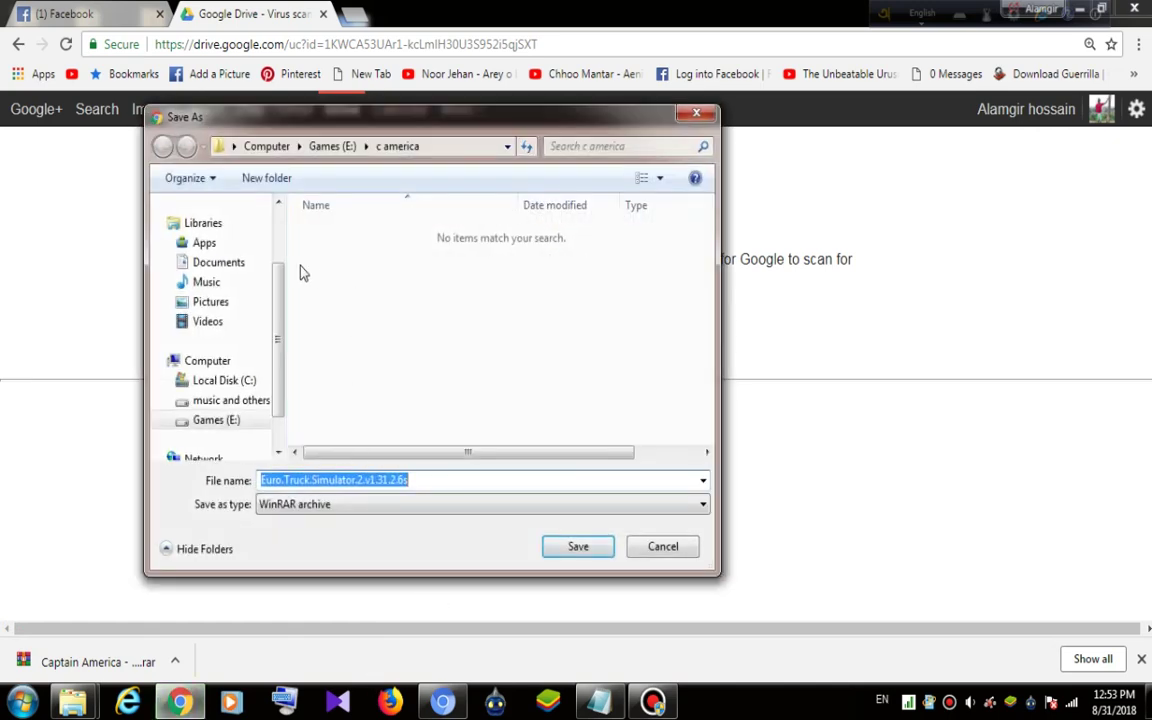
left_click(228, 400)
left_click(391, 233)
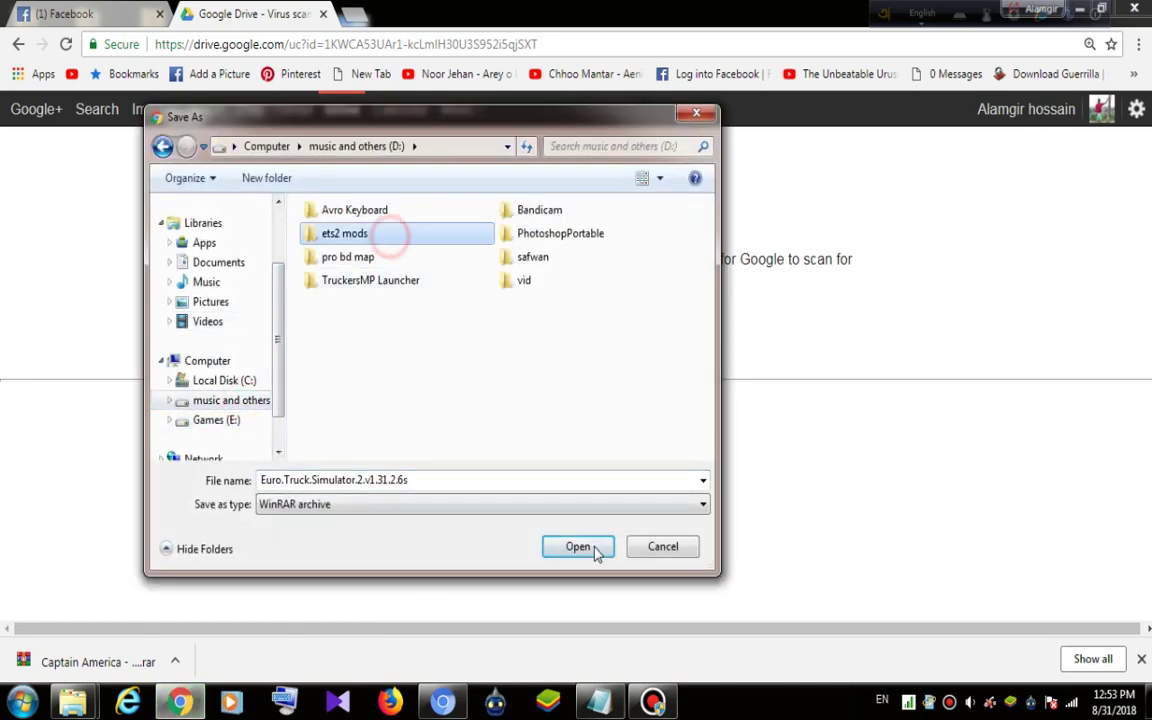
left_click(594, 546)
left_click(592, 548)
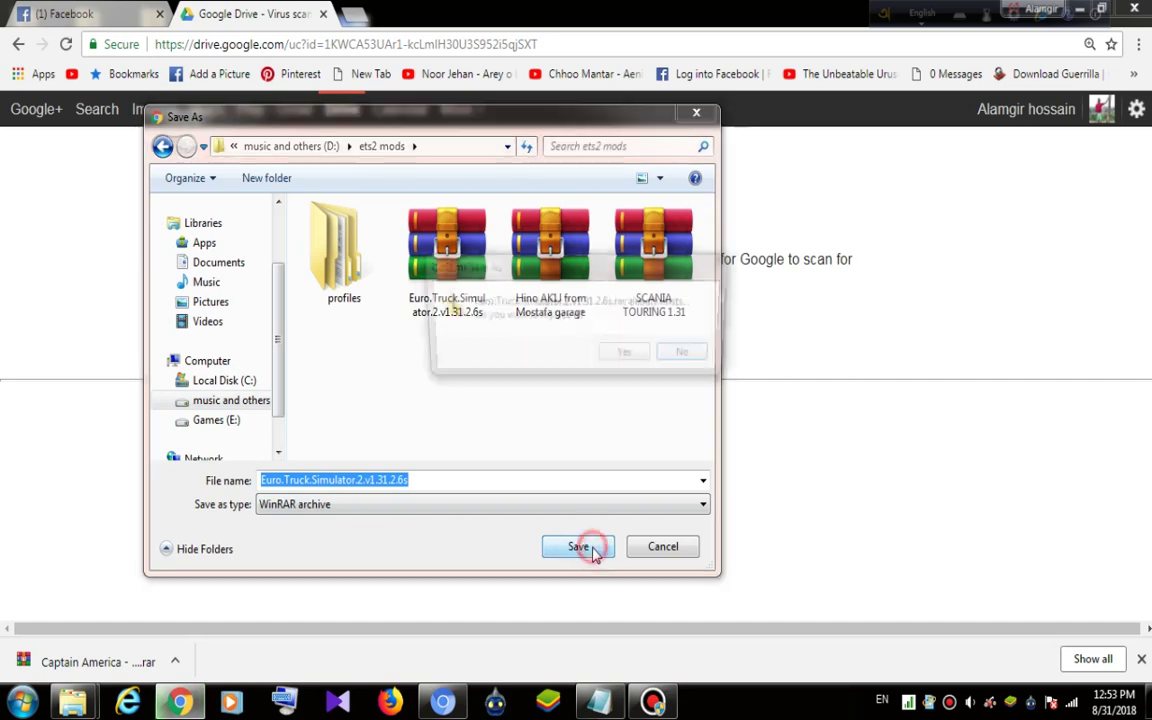
left_click(683, 360)
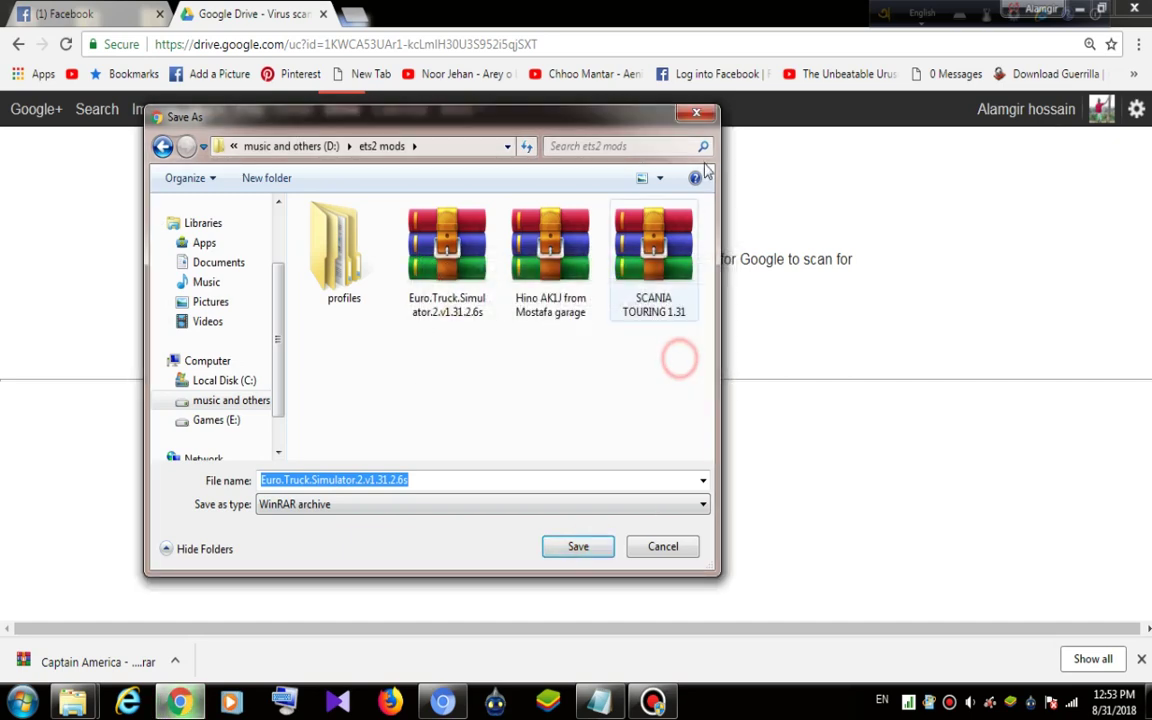
key("Escape")
left_click(320, 16)
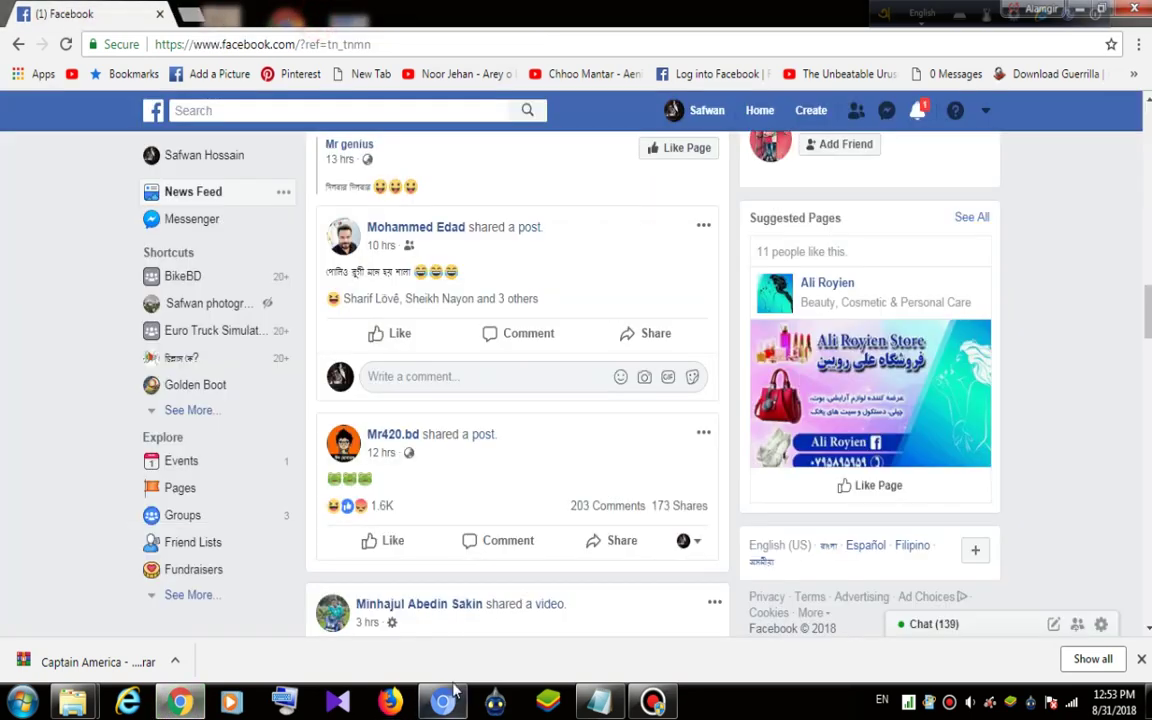
Step: Switch back to Notepad and add the line "I already downloded the file"
key("alt+Tab")
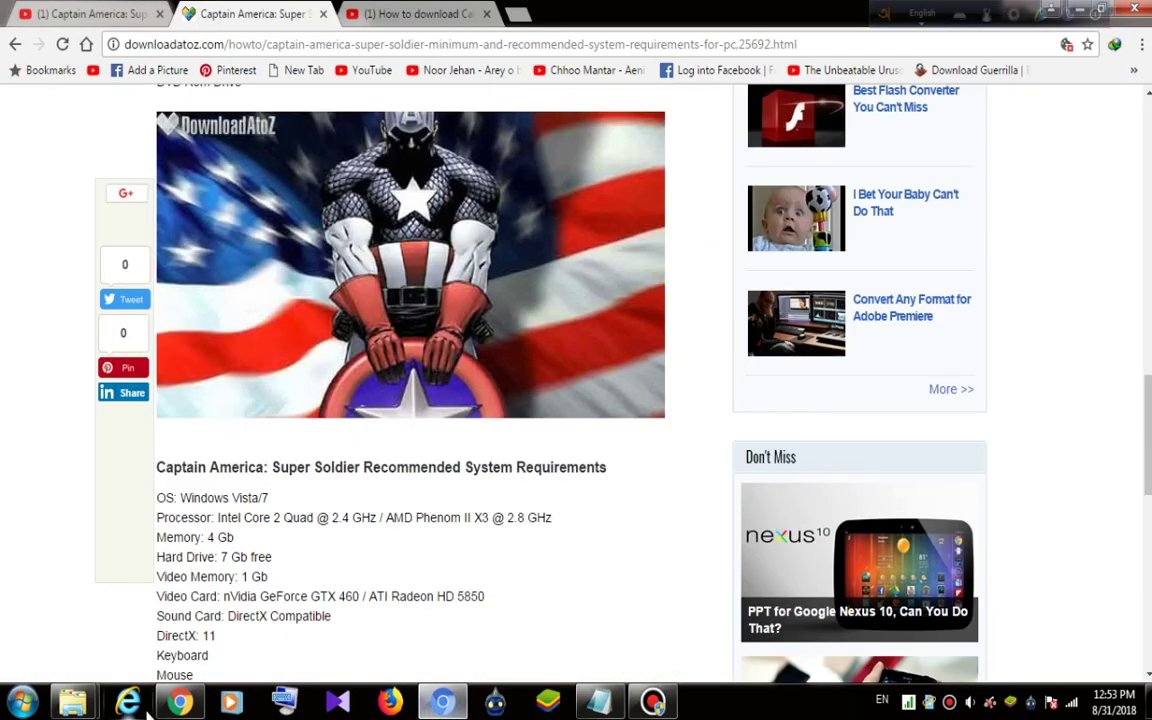
left_click(598, 700)
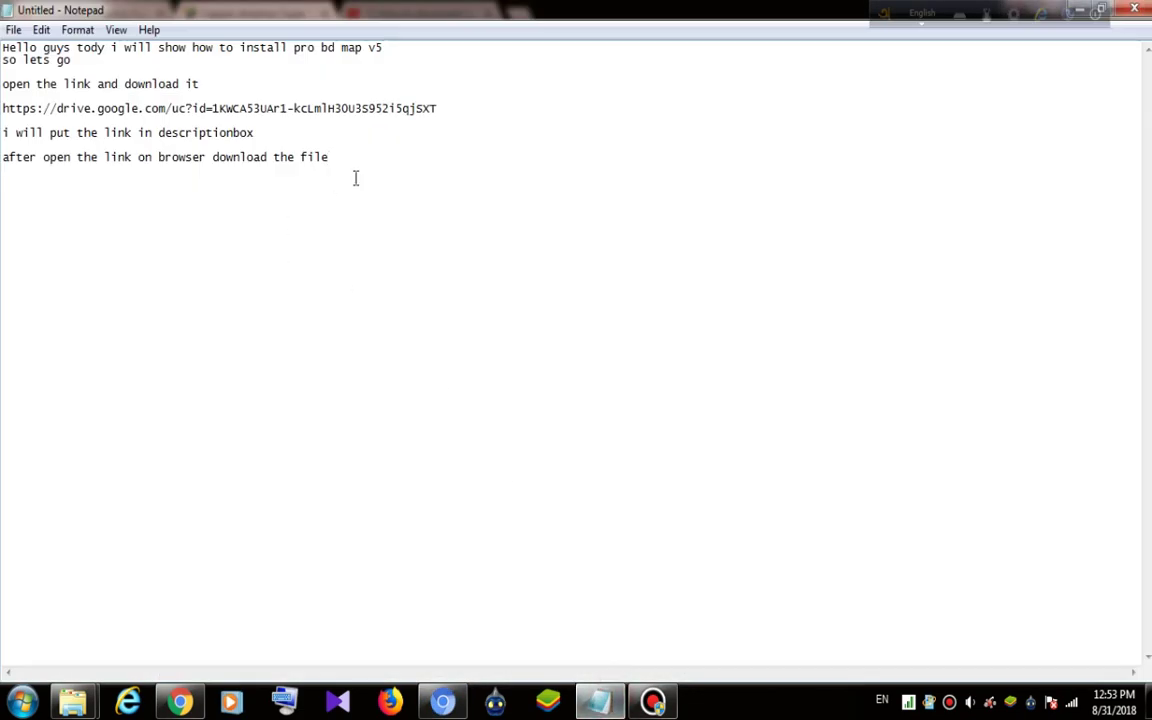
key("Return")
type("I already downlo")
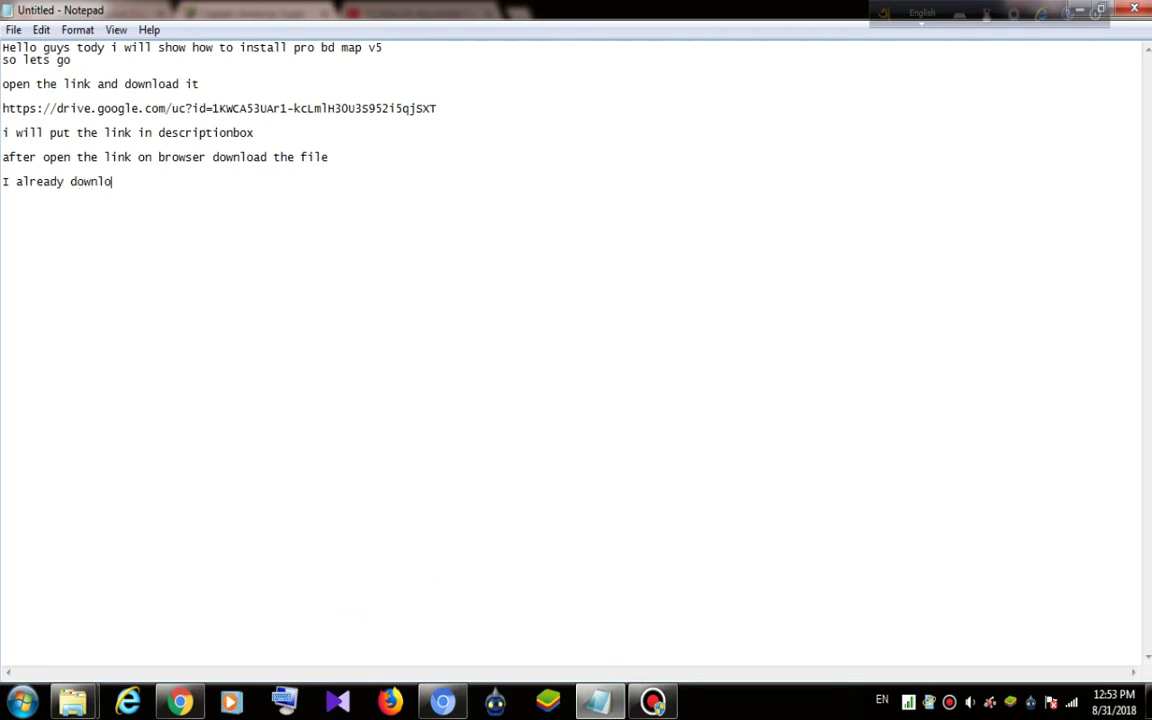
type("ded ")
type("the file")
Step: Add a new note line reading "now extract the file"
type(" now ")
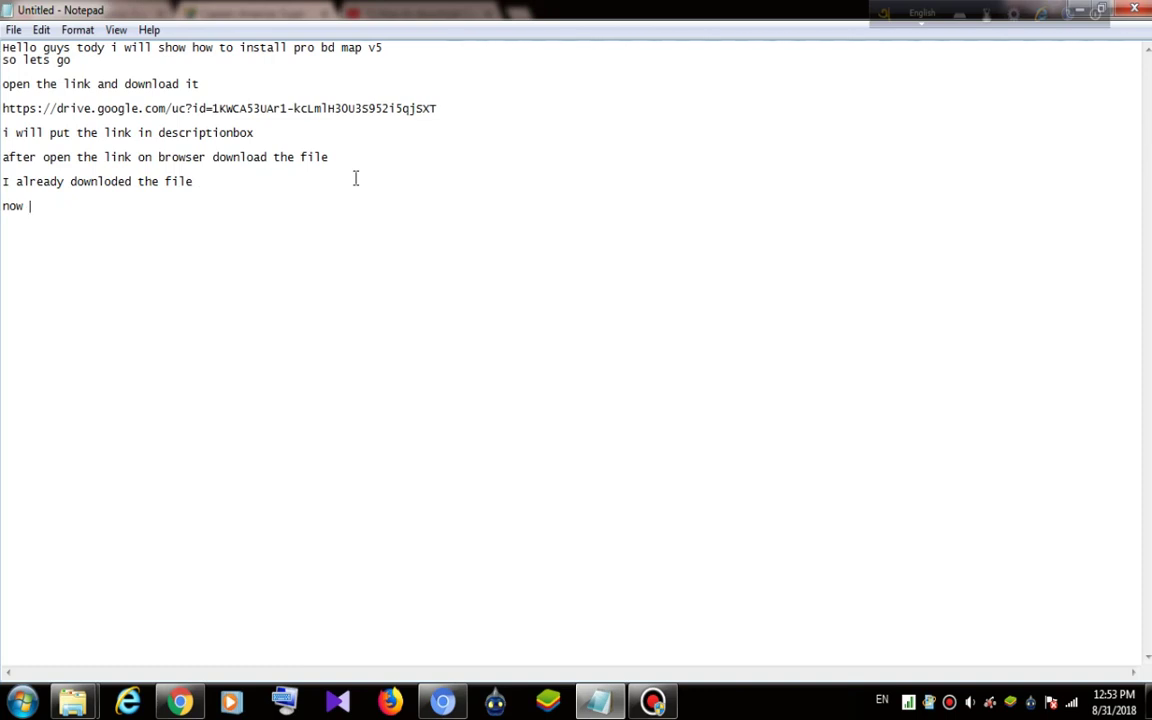
type("wxtract")
key("BackSpace")
type("e")
key("End")
type("the file")
key("Return")
Step: Switch to File Explorer and open the ets2 mods folder on the music and others (D:) drive
key("super+d")
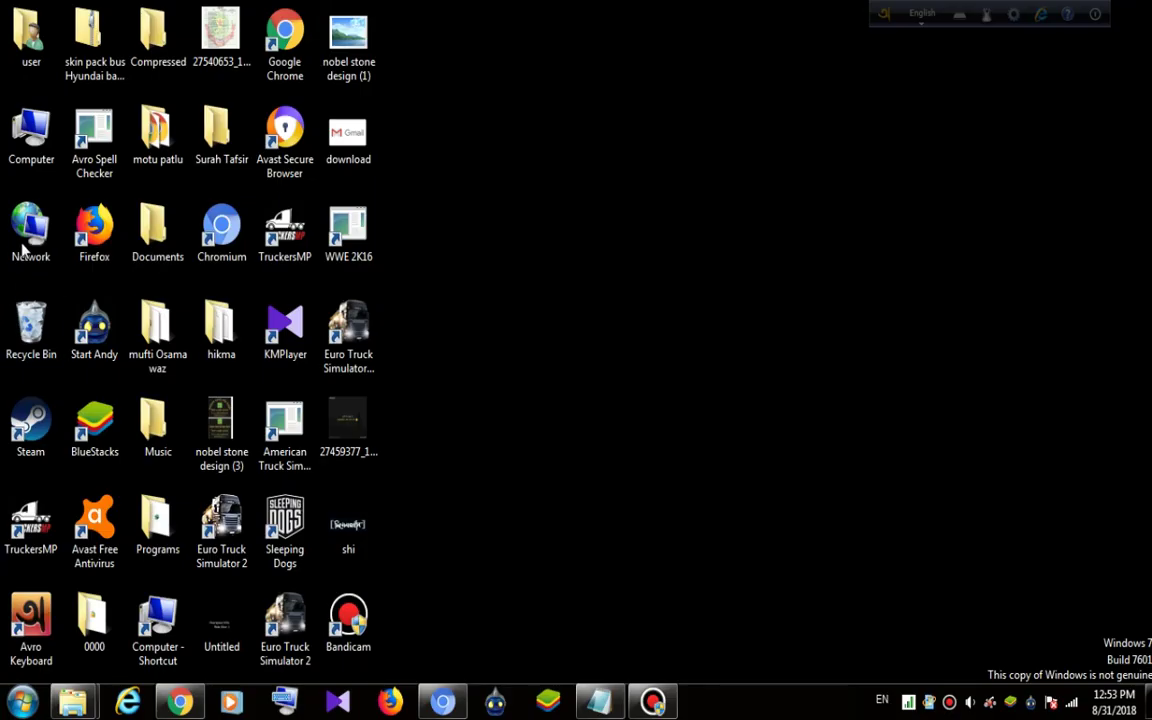
double_click(31, 123)
double_click(722, 148)
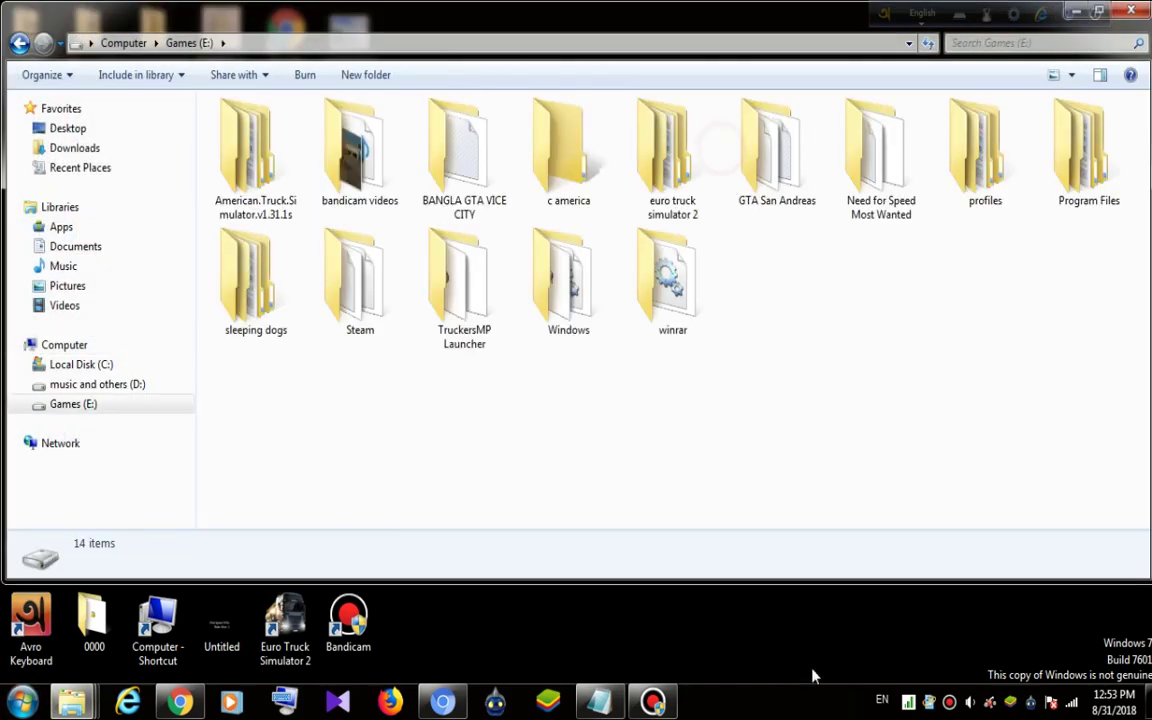
left_click(139, 382)
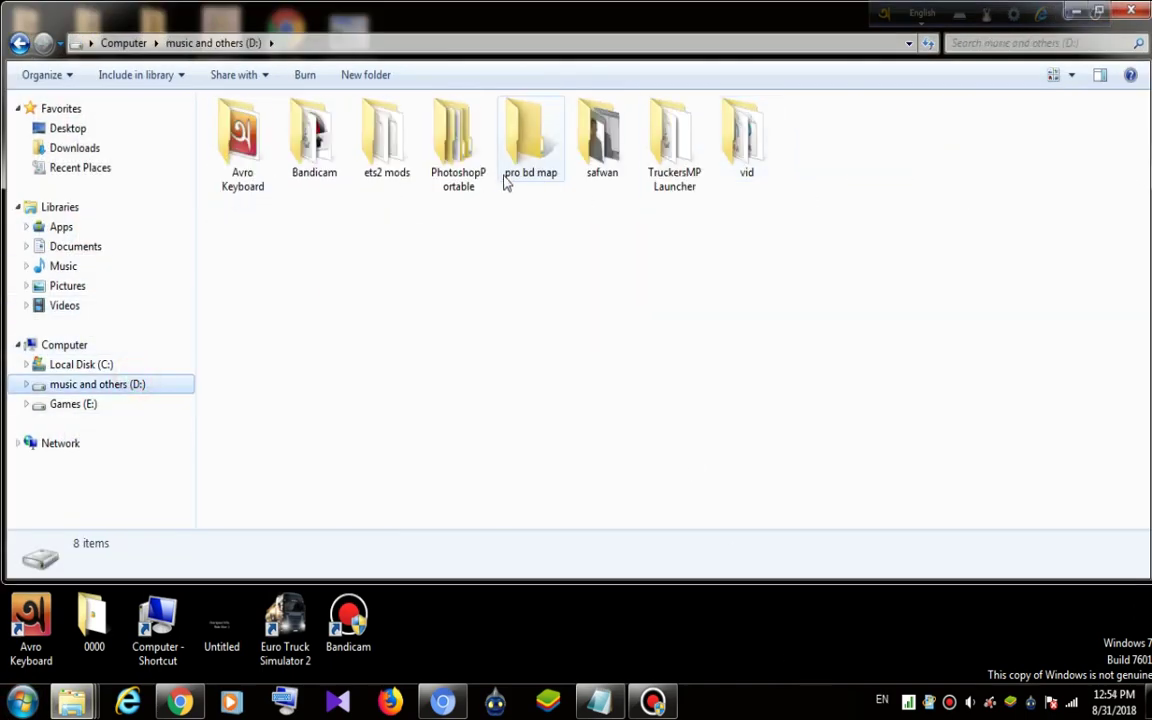
double_click(400, 162)
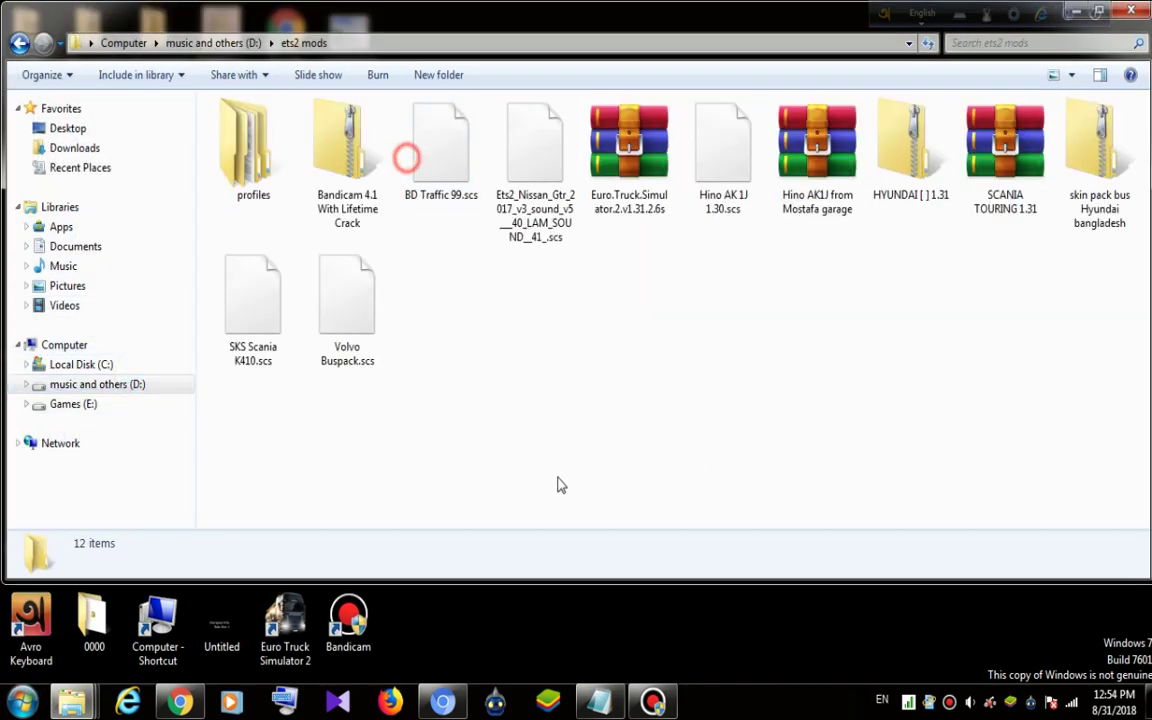
Step: Show the extraction options for the Euro.Truck.Simulator.2.v1.31.2.6s archive, including Extract Here, without extracting it
scroll(926, 257, "up", 3)
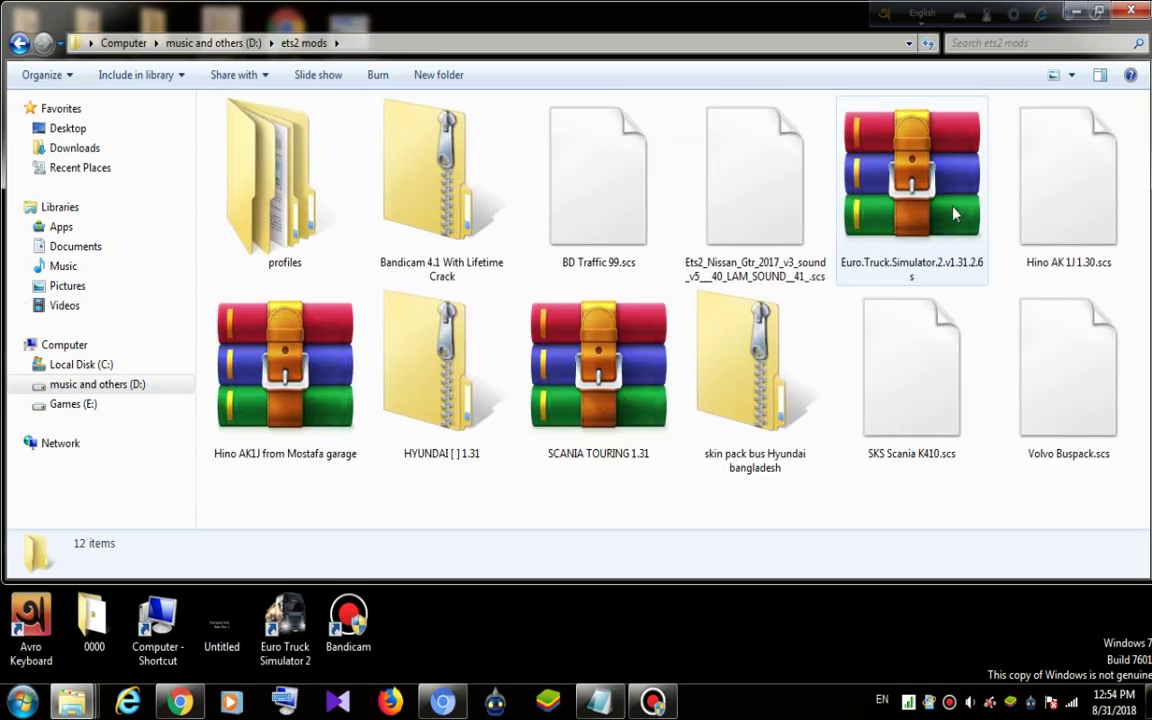
left_click(955, 215)
scroll(955, 215, "down", 3)
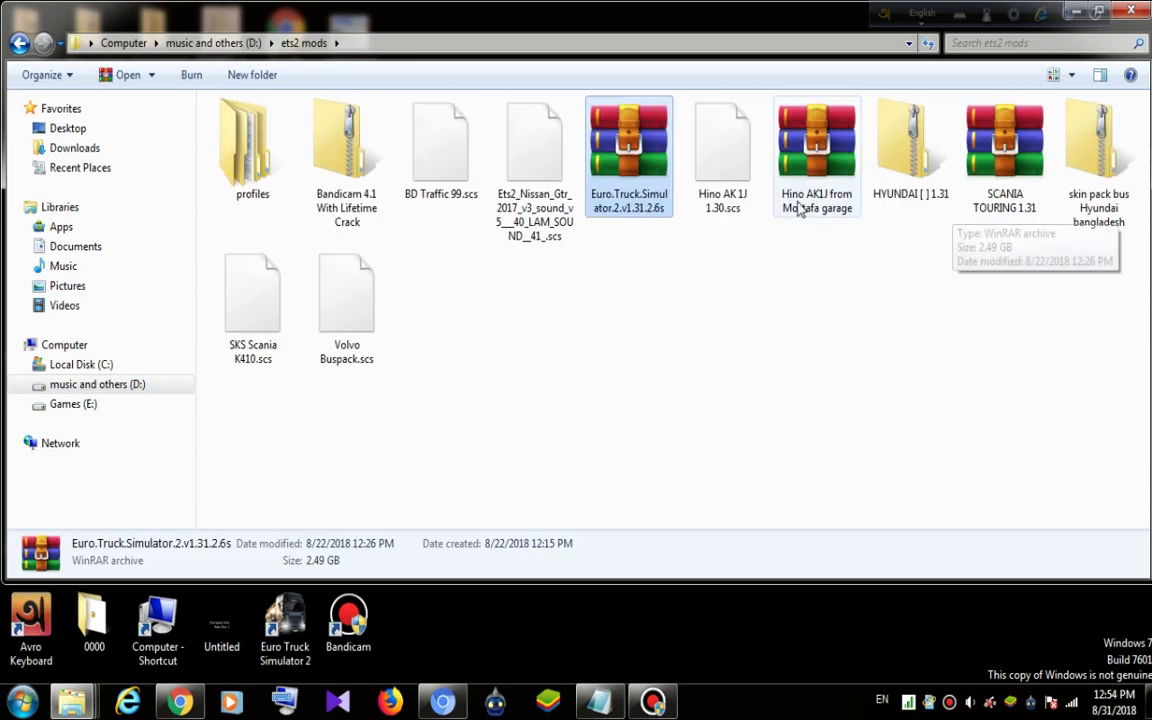
right_click(657, 206)
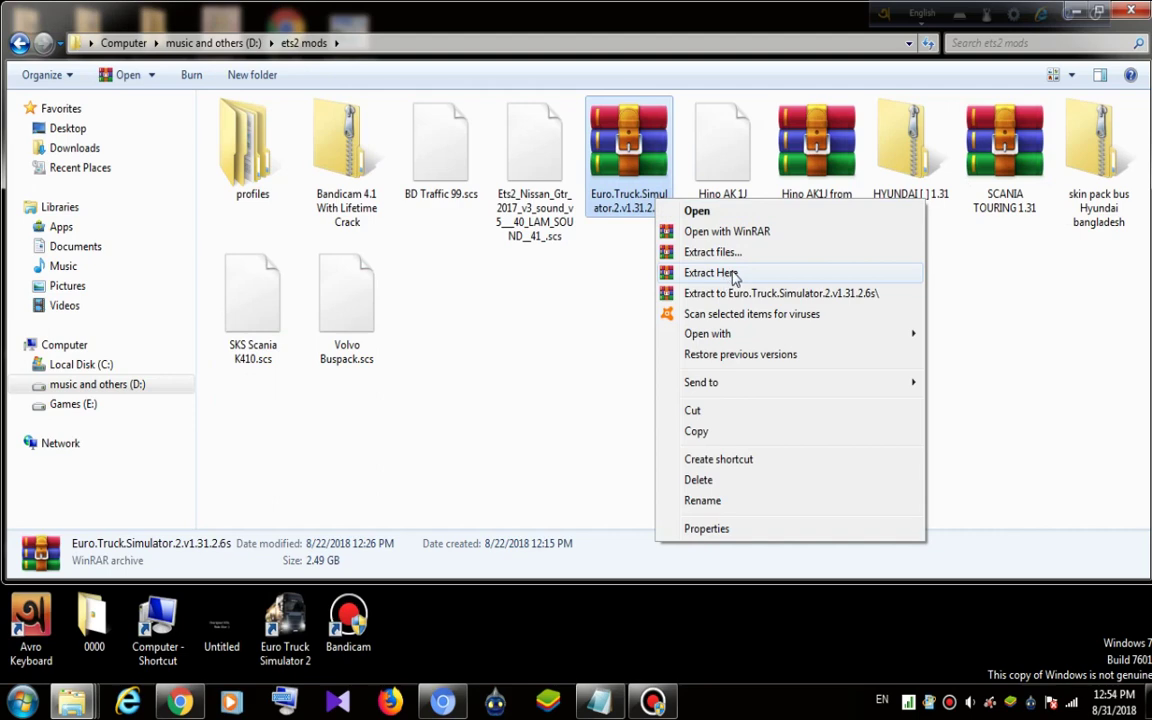
left_click(588, 318)
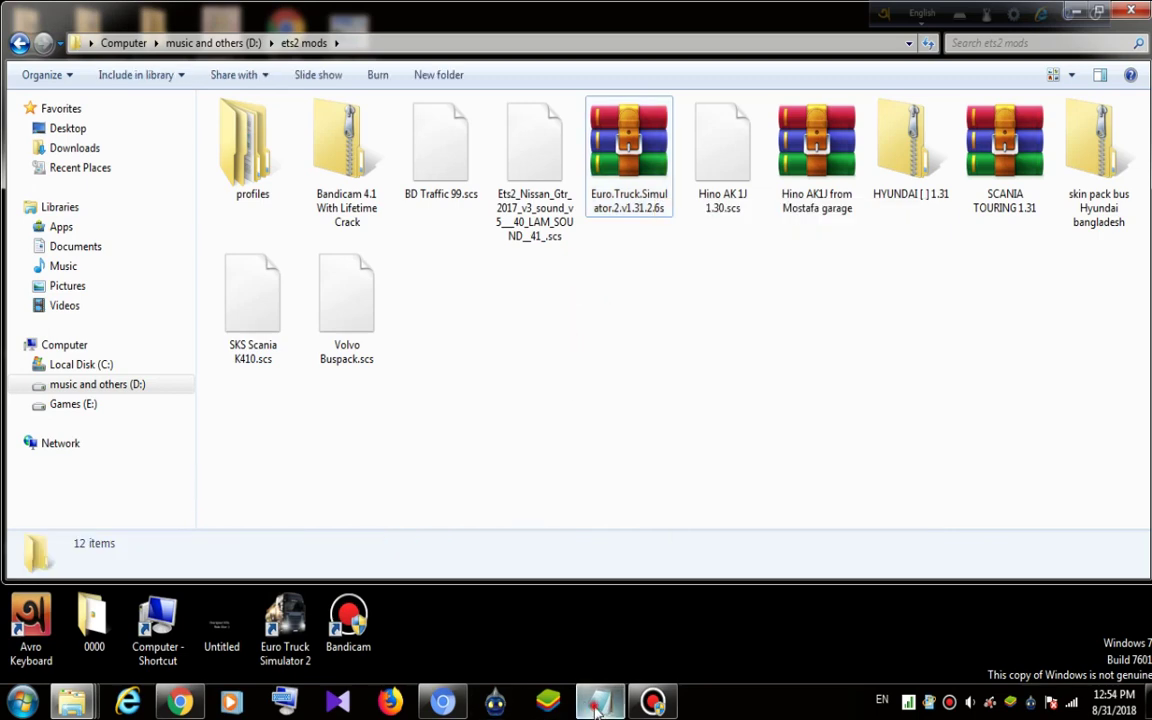
Step: Switch back to Notepad and add the line click on "extract here" below the extraction note
key("alt+Tab")
left_click(177, 283)
key("Return")
type("click on extr")
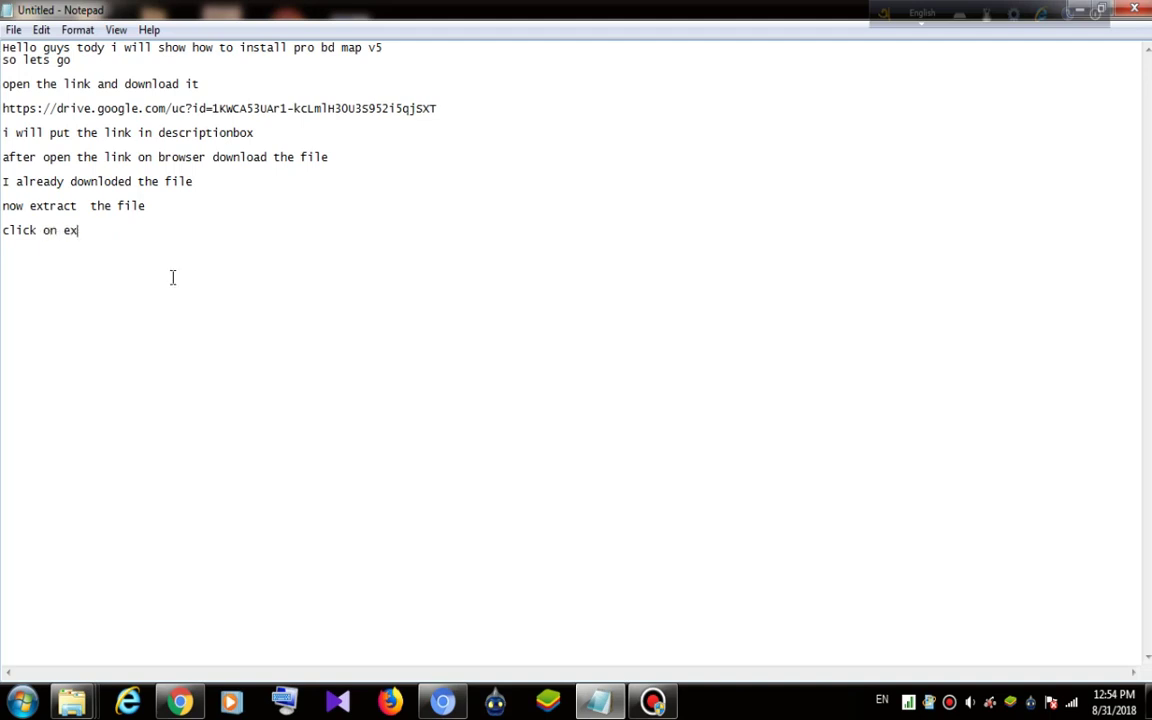
key("BackSpace")
key("BackSpace")
key("BackSpace")
type("\"extract here\"")
Step: Add a new note line reading "after that u will get a file"
key("Return")
key("Return")
type("aftw")
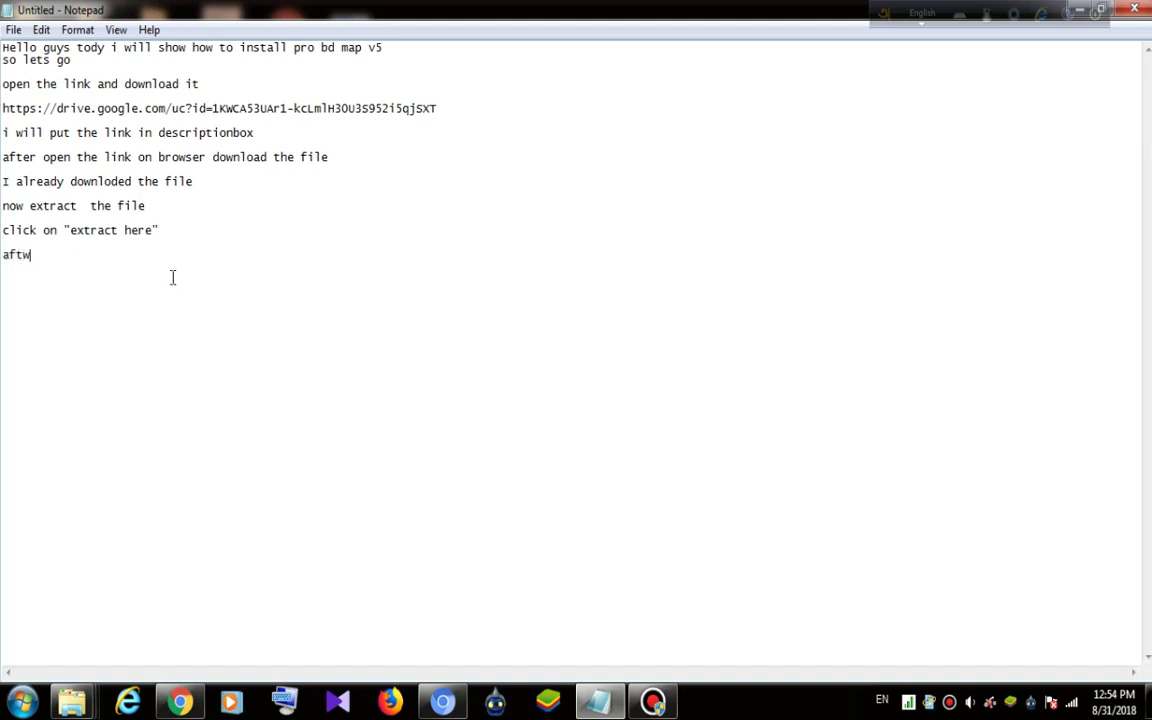
type("e th")
type("at u go")
type("t")
key("BackSpace")
key("BackSpace")
key("BackSpace")
type("will get a file")
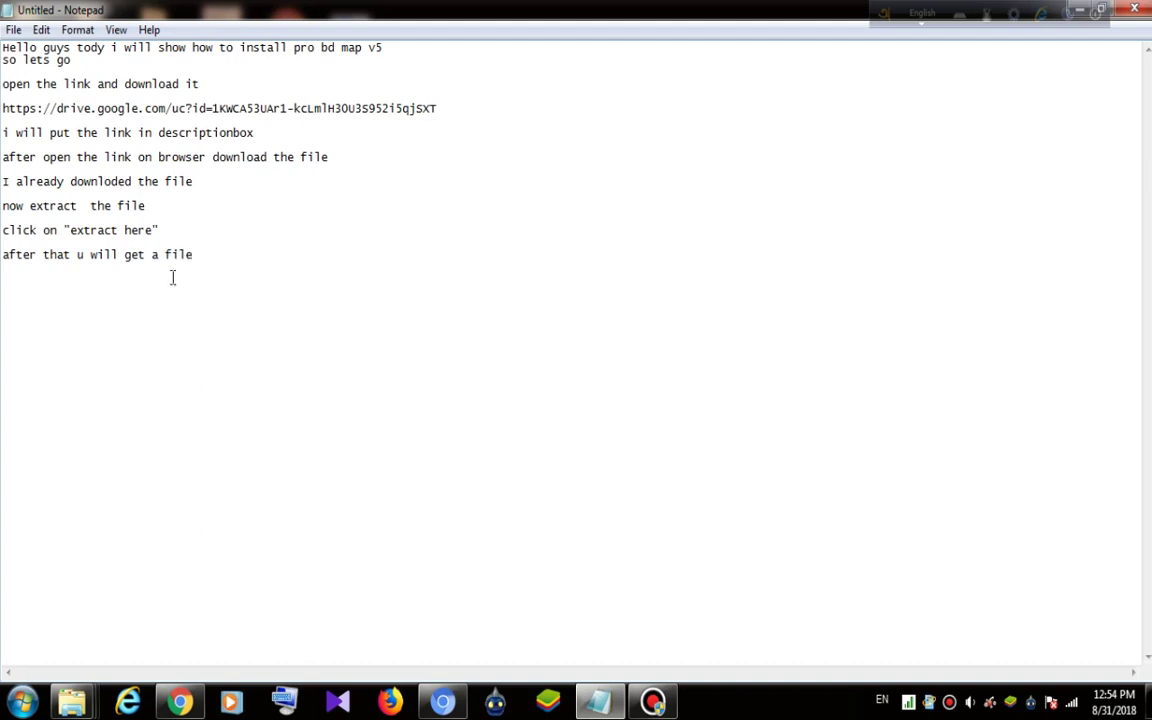
Step: Switch to File Explorer and browse the Euro Truck Simulator 2 folder inside euro truck simulator 2 on Games (E:)
key("super+d")
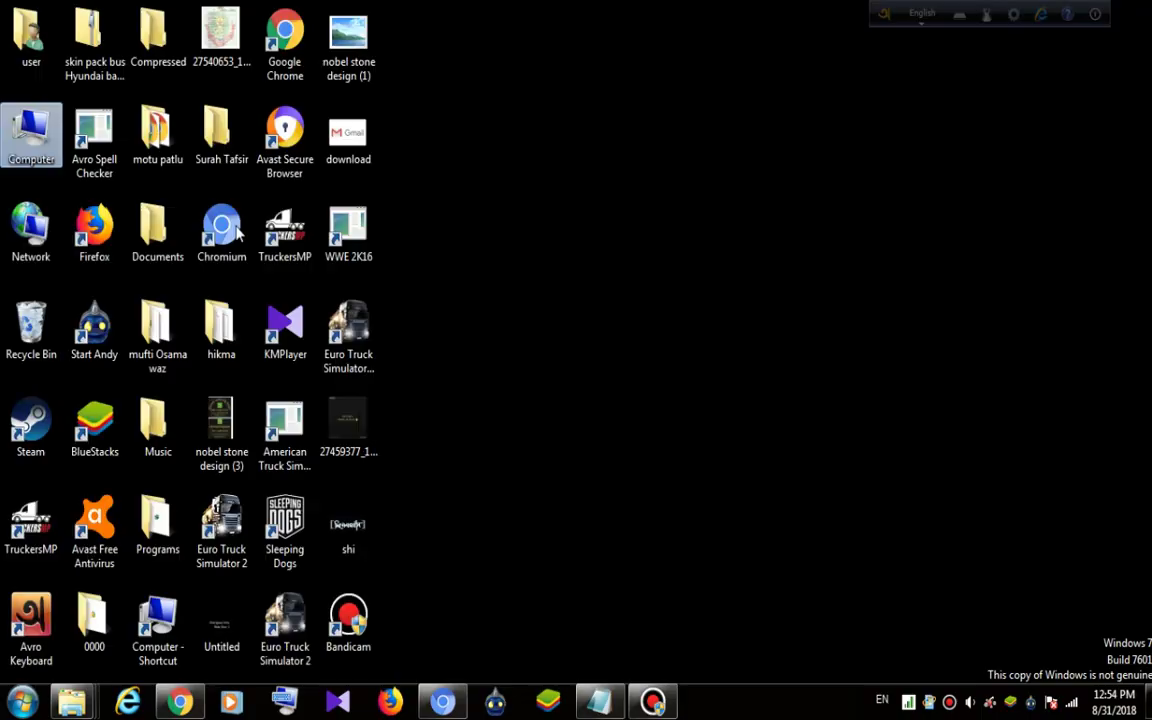
double_click(4, 150)
double_click(600, 140)
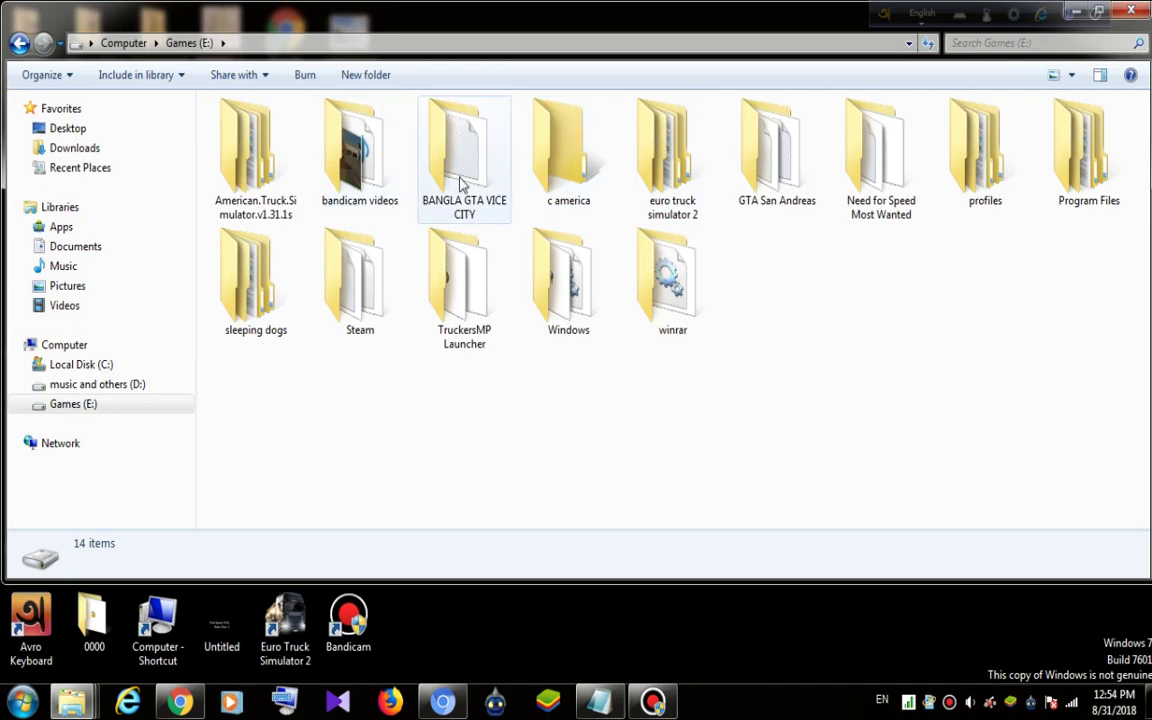
double_click(688, 175)
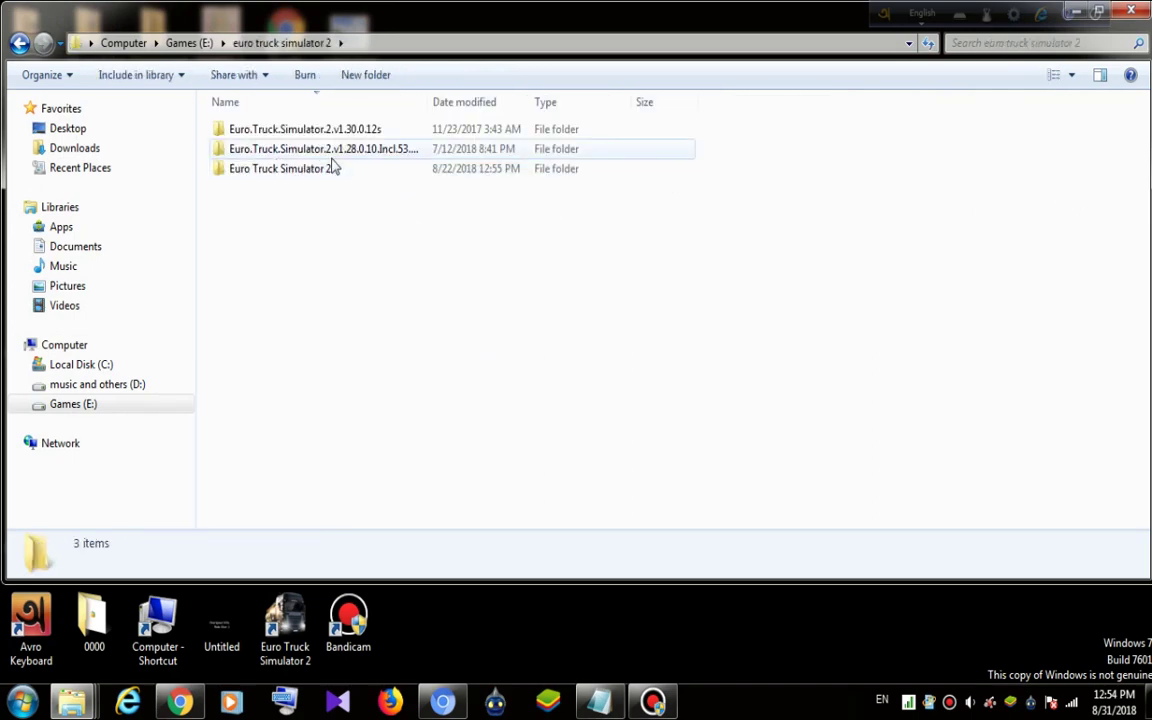
scroll(330, 180, "up", 3, "ctrl")
double_click(372, 166)
scroll(375, 249, "down", 17)
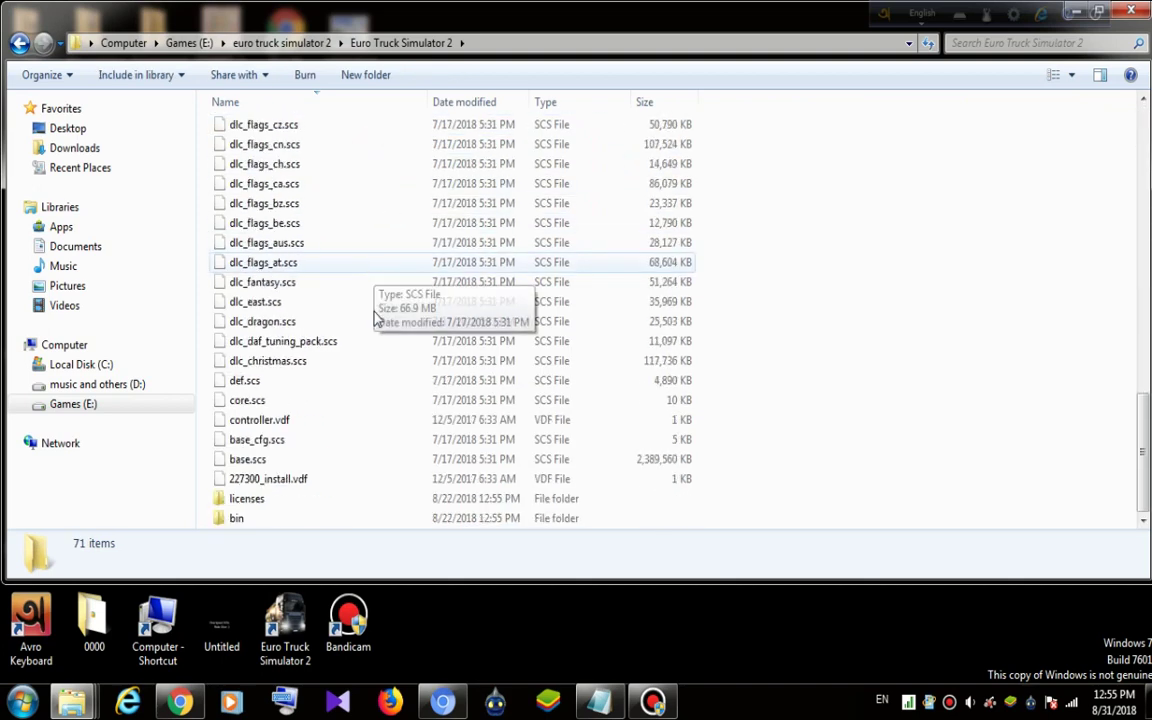
Step: Open the game's bin folder and its win_x64 subfolder to show the eurotrucks2 application files
double_click(301, 520)
left_click(355, 129)
key("F2")
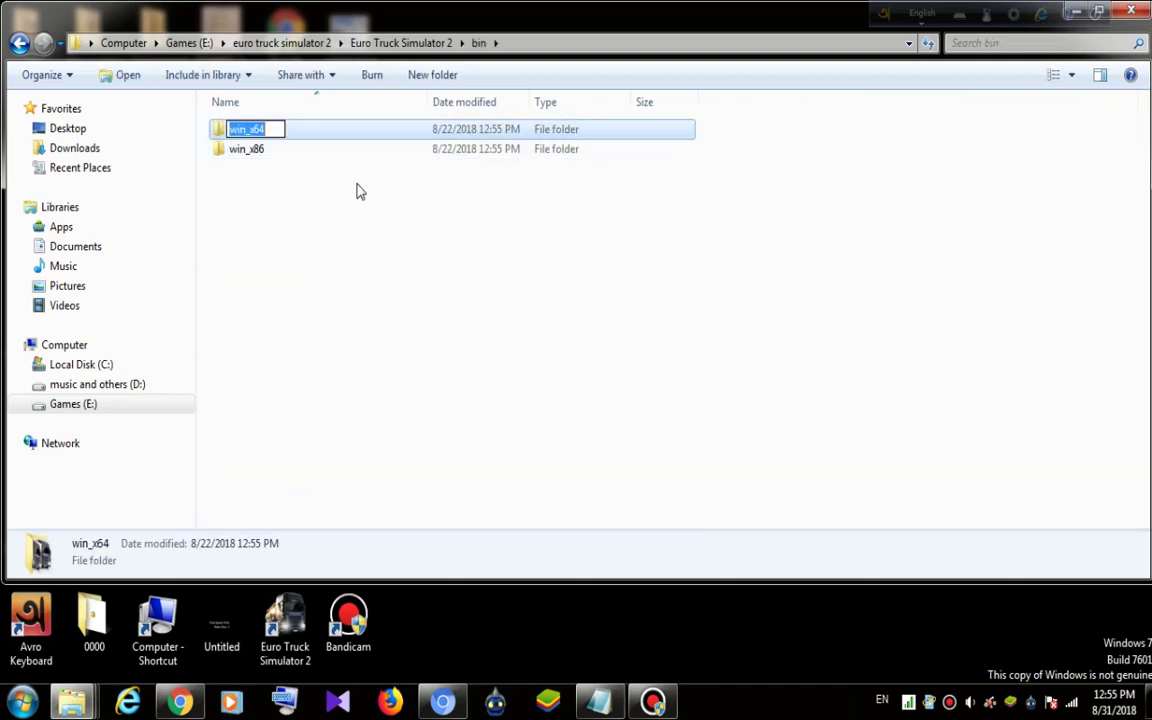
left_click(350, 140)
left_click_drag(427, 408, 380, 205)
left_click(497, 464)
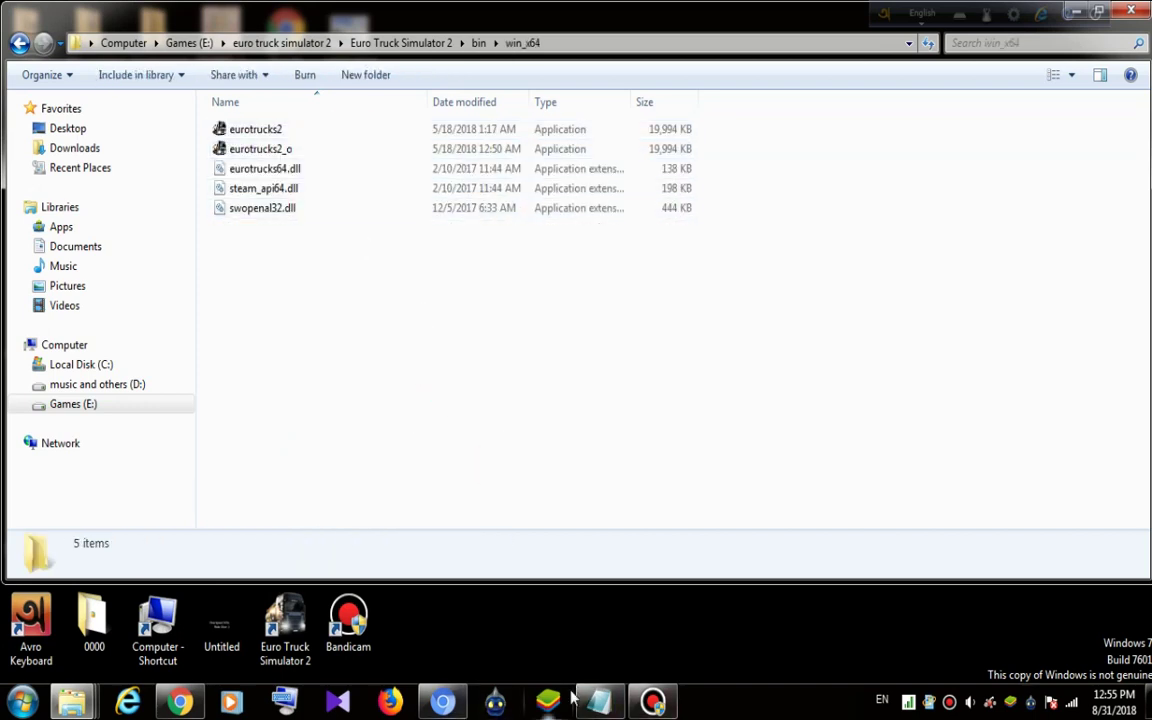
Step: Switch back to Notepad and move the floating keyboard language bar away from the window controls
left_click(597, 700)
left_click(240, 250)
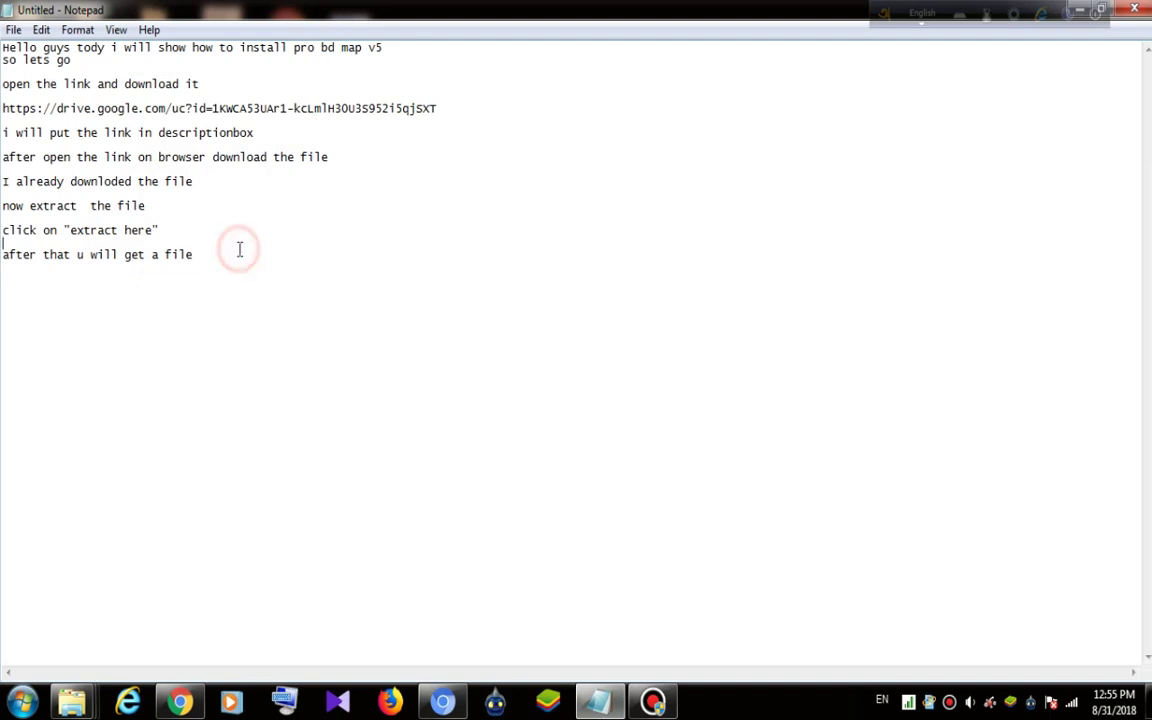
key("Return")
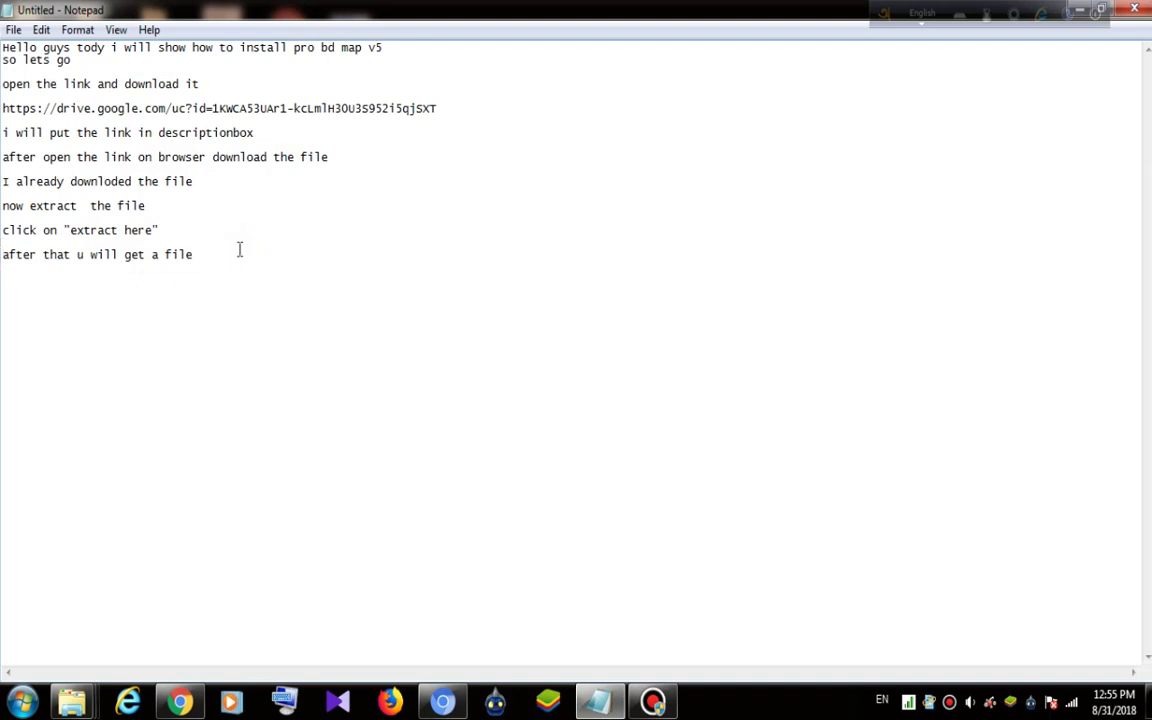
type("1")
left_click_drag(887, 31, 733, 31)
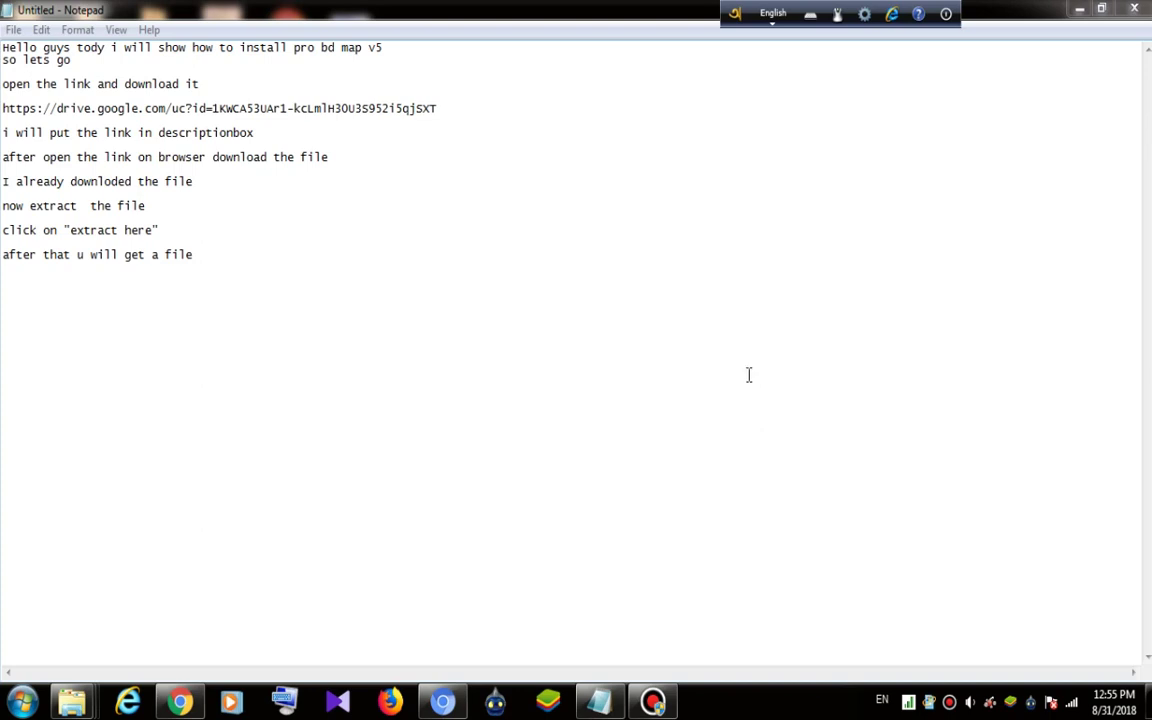
Step: Add a note line reading "if u dont have profile" below the line about getting a file
left_click(198, 254)
key("Return")
type("if u do")
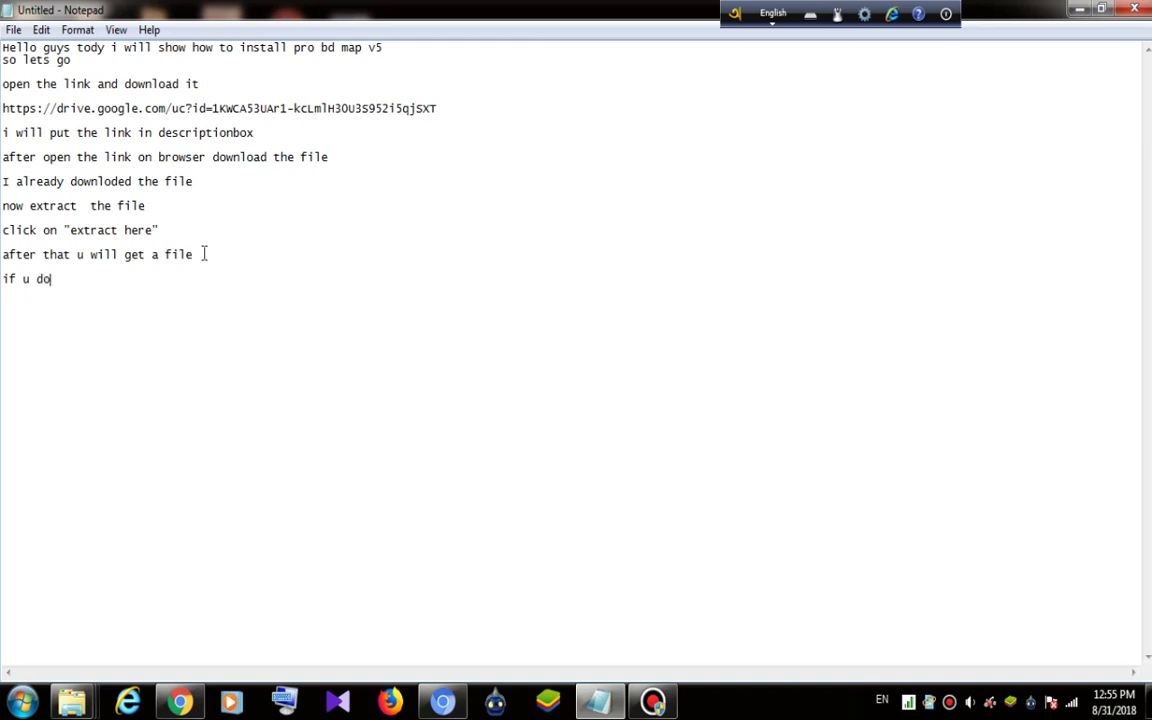
type("nt have pro")
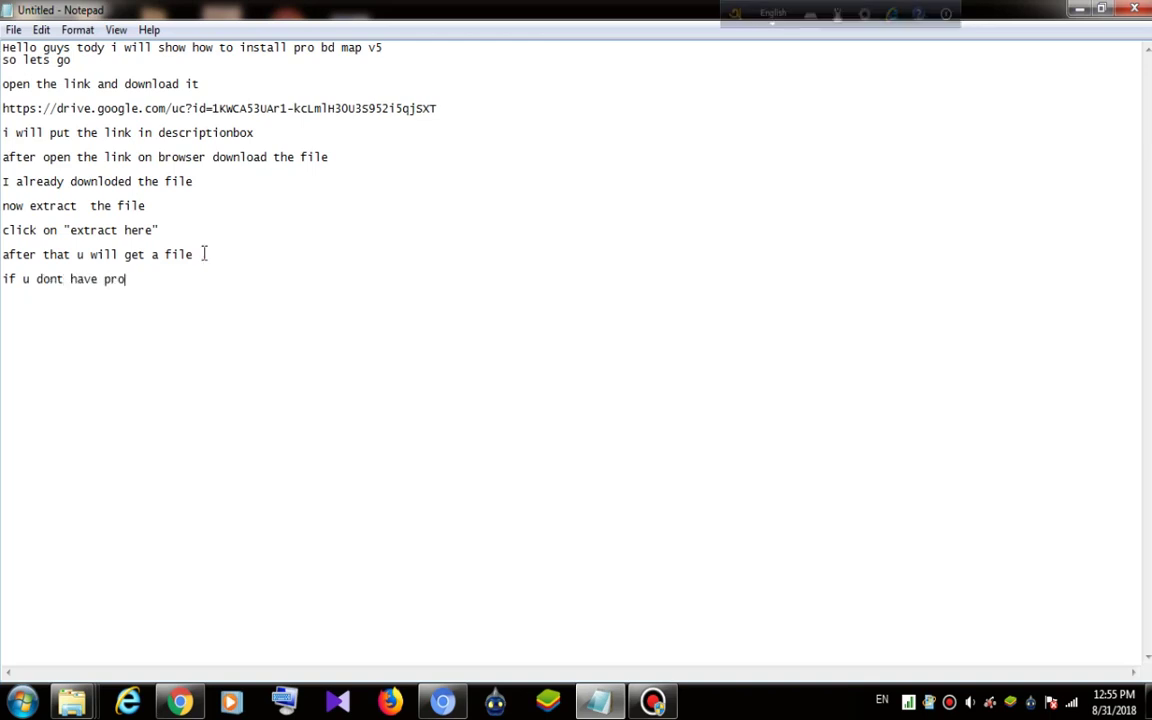
type("file")
Step: Leave blank lines below the profile note and add the line "then download it"
key("Return")
key("Return")
key("Return")
type("then download it")
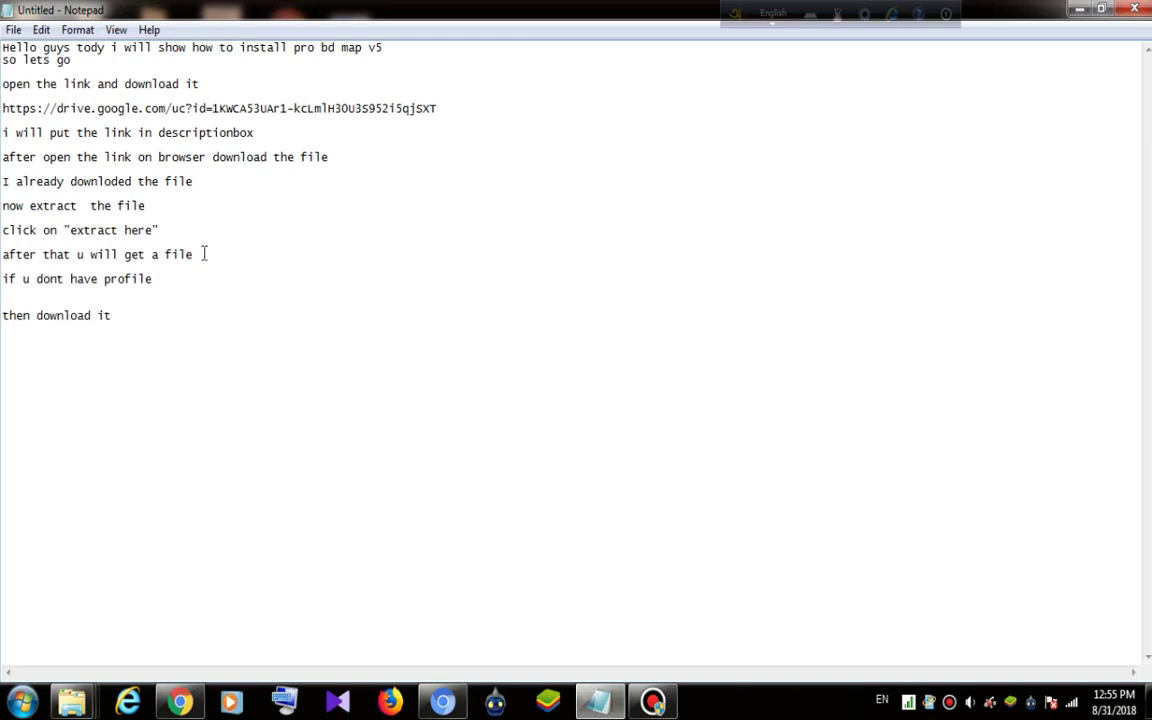
type("(")
key("BackSpace")
Step: Switch to Chrome, open the Euro Truck Simulator group from the Facebook shortcuts, and close the open chat window
mouse_move(180, 700)
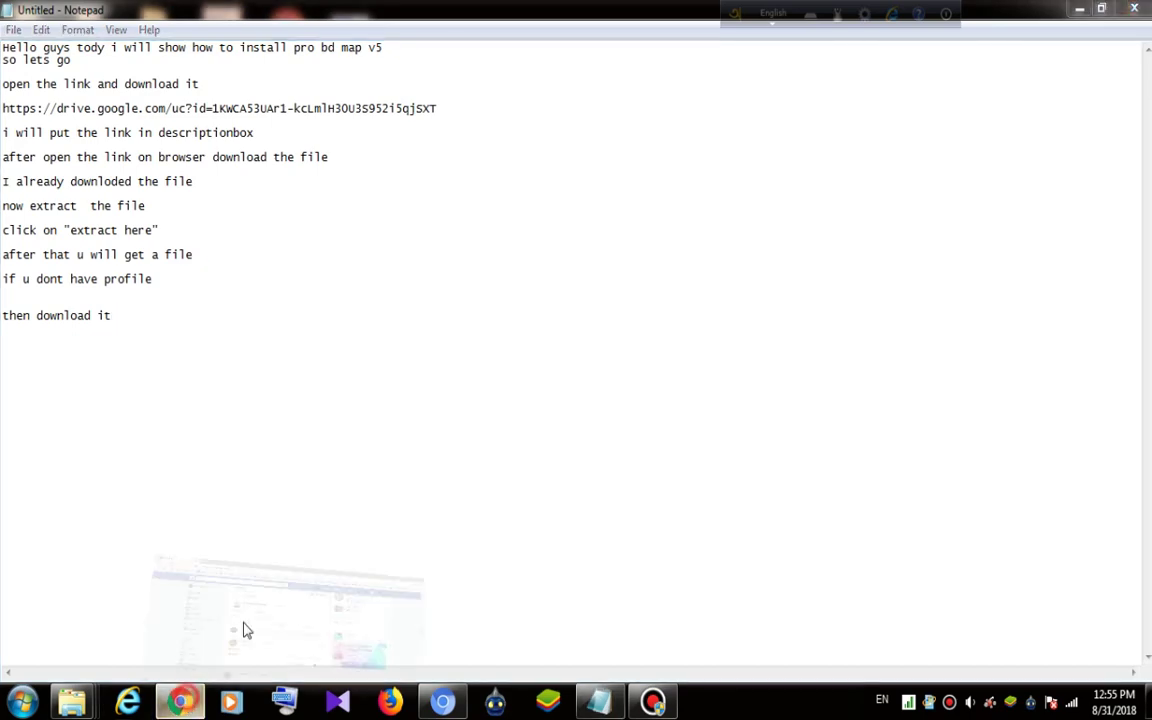
left_click(247, 630)
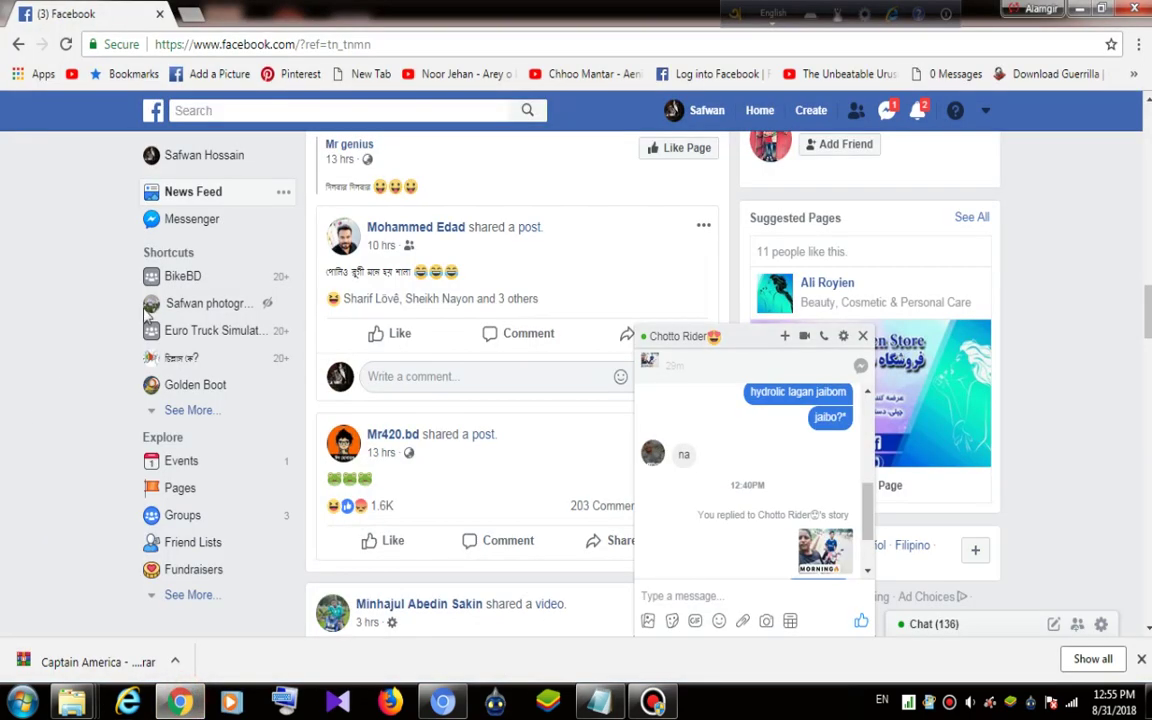
left_click(219, 331)
left_click(862, 335)
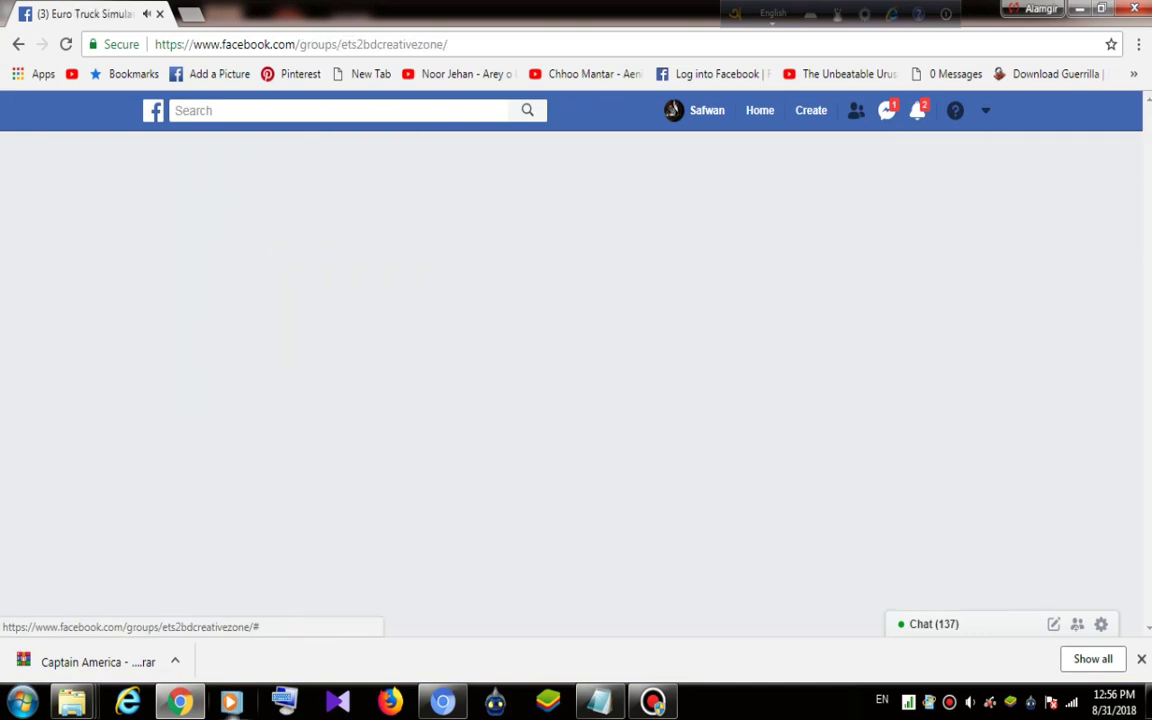
Step: Open the Files section of the Euro Truck Simulator 2 group and open the Pro BD Map V5 document
scroll(437, 443, "down", 3)
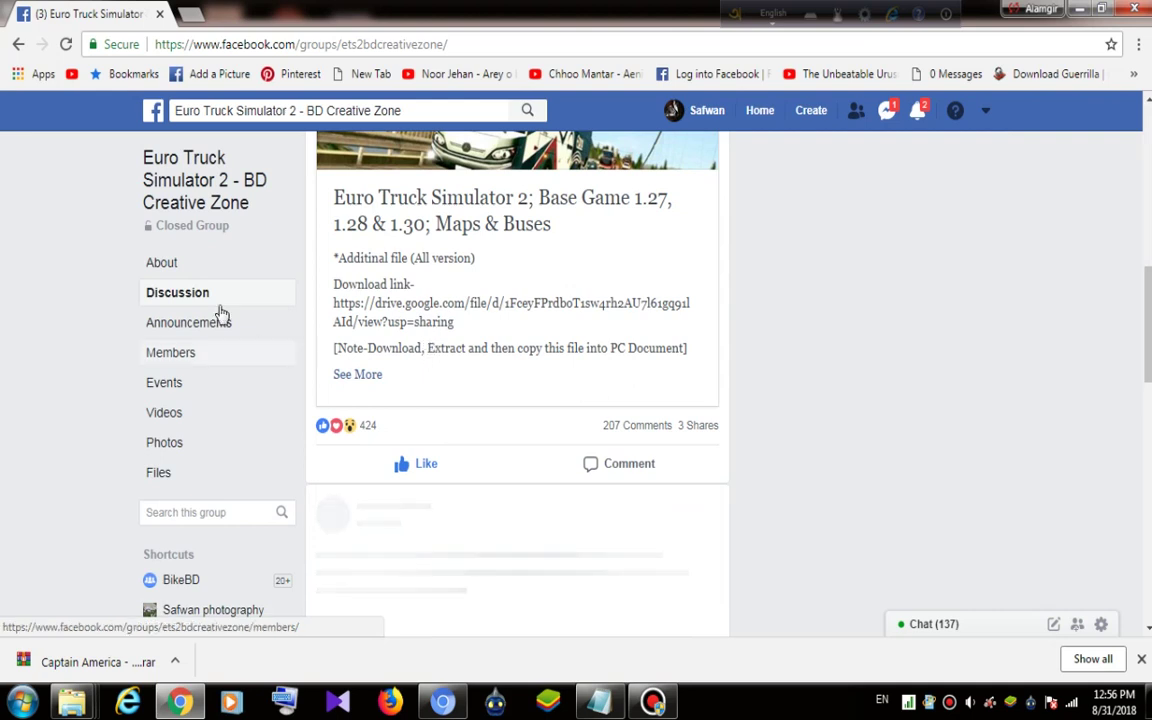
left_click(205, 472)
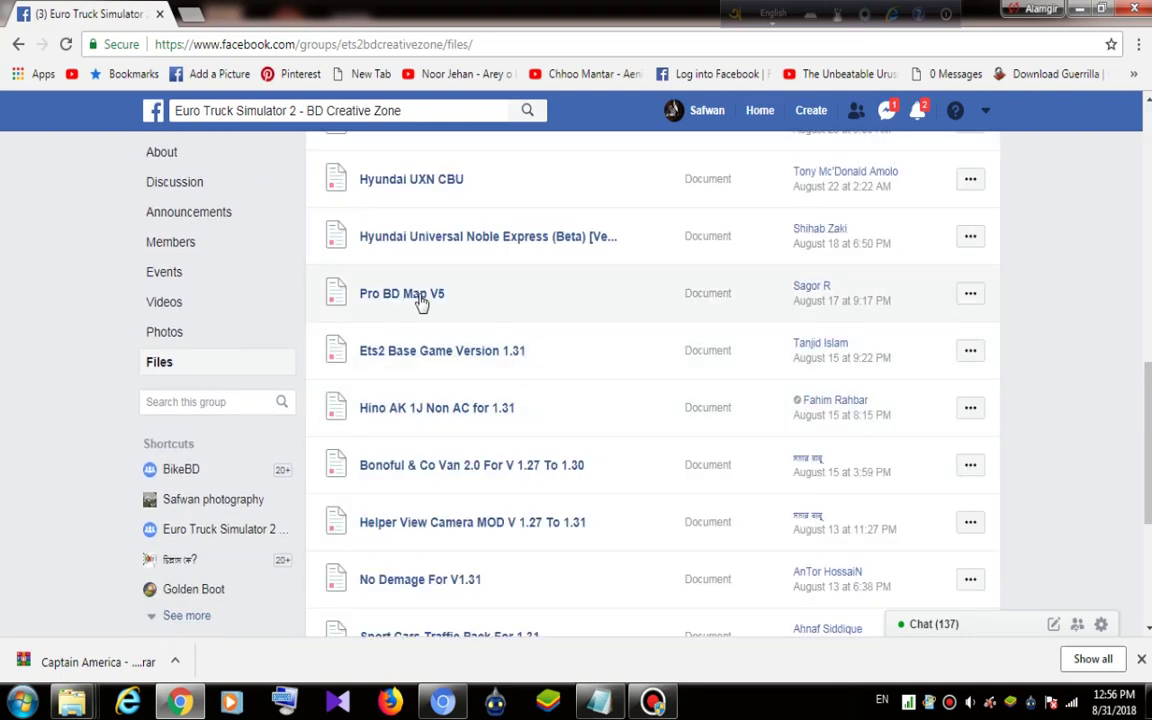
left_click(417, 298)
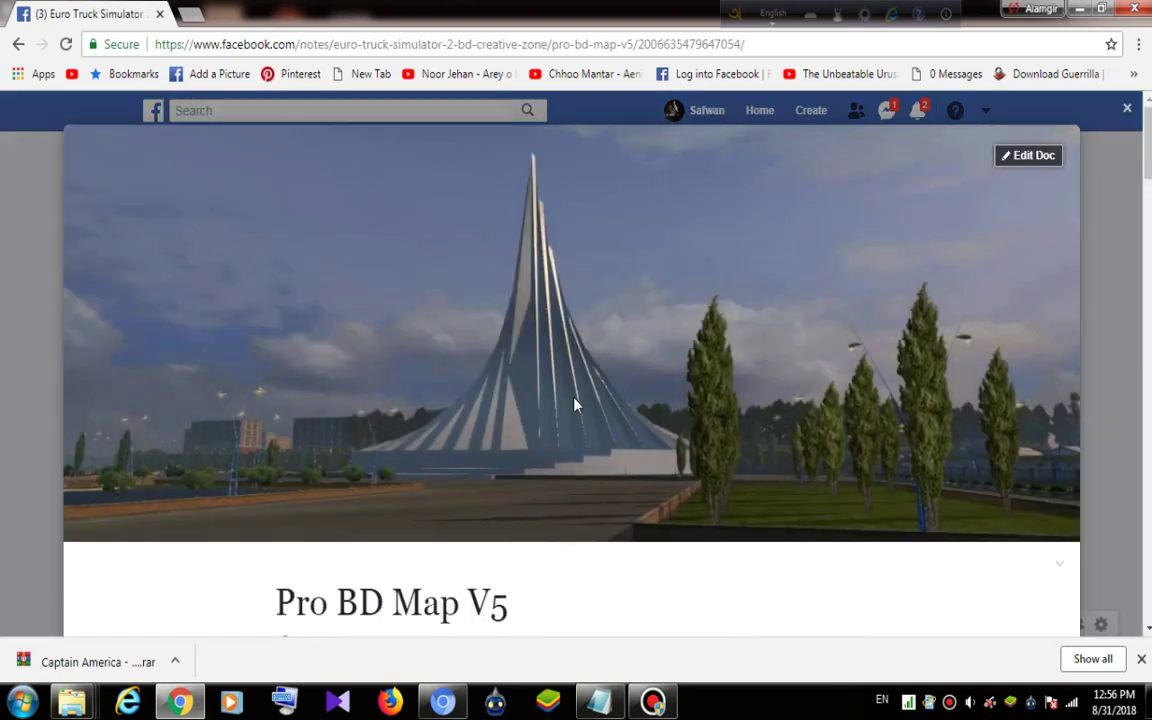
Step: Open the profile's Google Drive link from the Pro BD Map V5 document and copy the page's URL
scroll(570, 395, "down", 3)
scroll(570, 395, "down", 10)
scroll(571, 393, "up", 7)
left_click(410, 437)
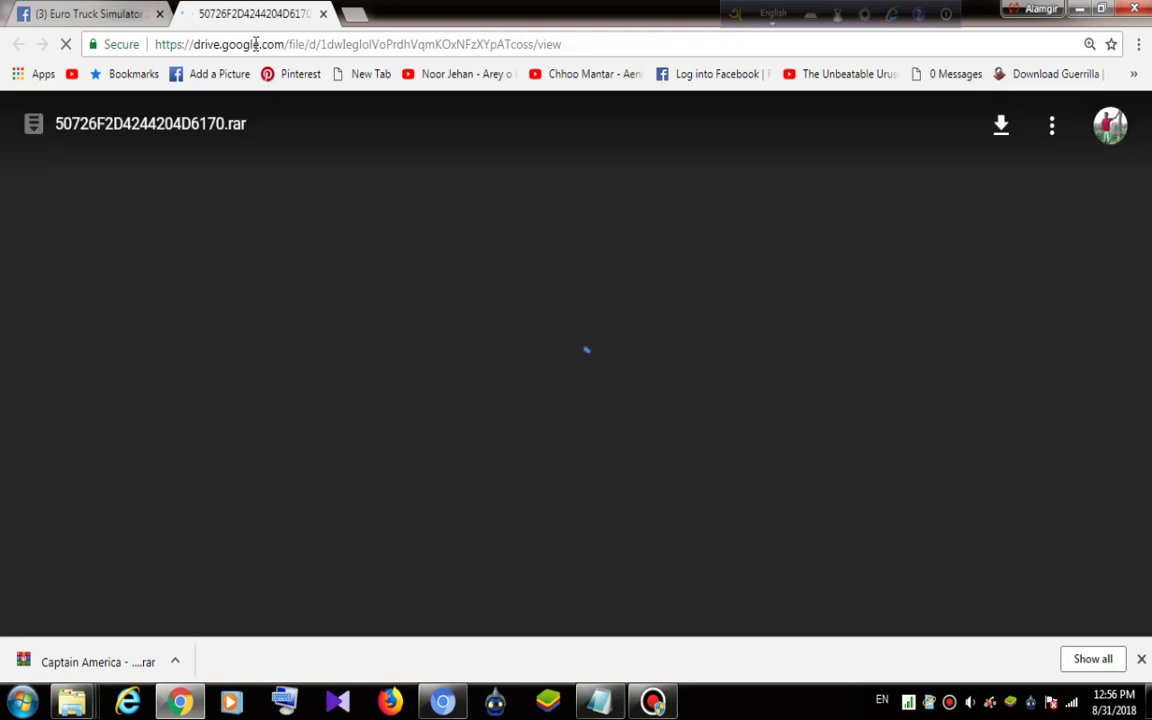
right_click(257, 48)
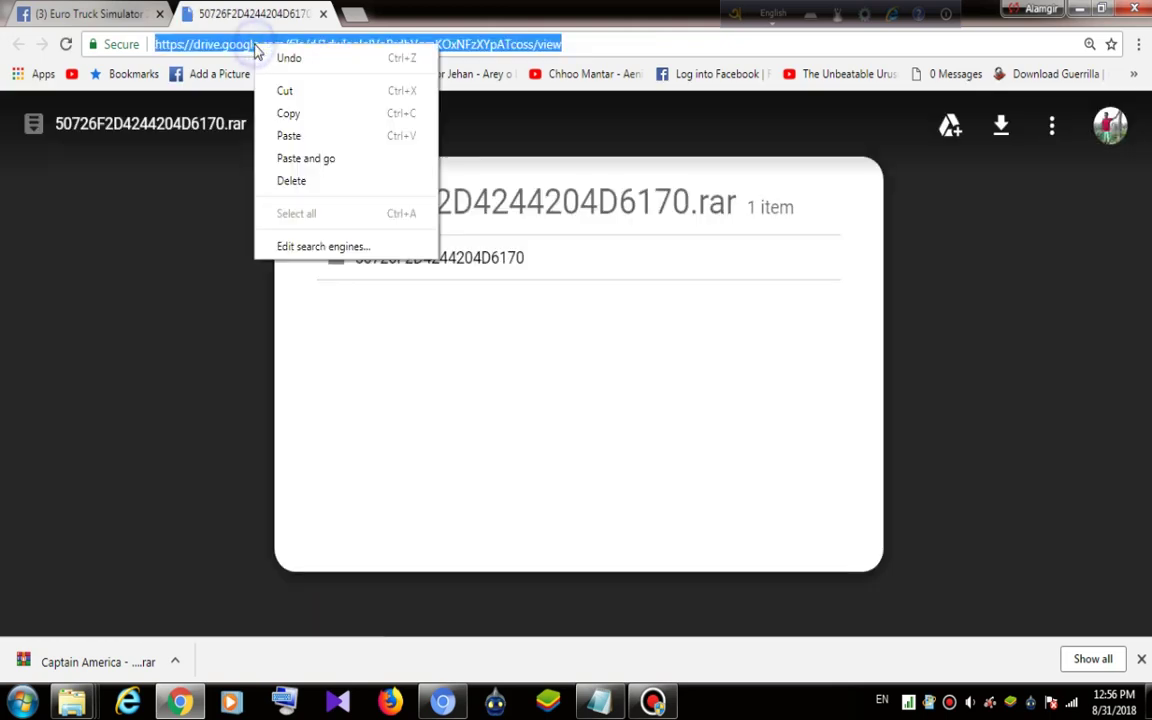
left_click(316, 119)
Step: Switch to Notepad and paste the copied Google Drive link on its own line below "then download it", separated by a blank line
key("super+d")
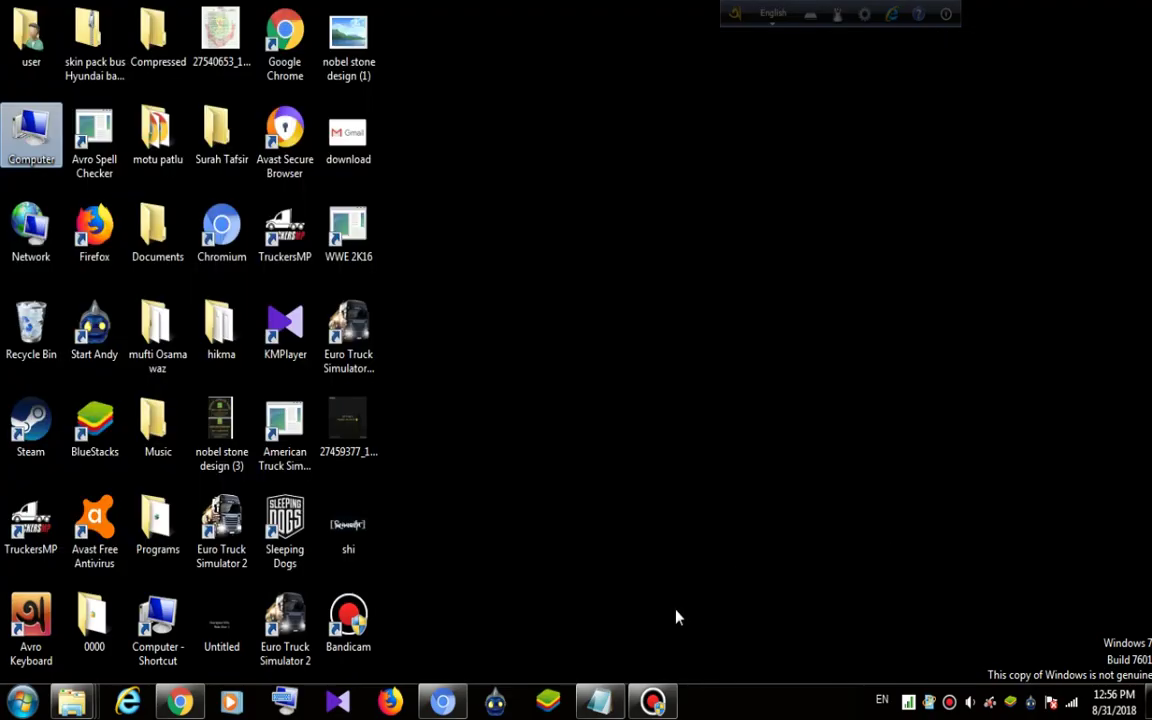
left_click(598, 700)
left_click(131, 316)
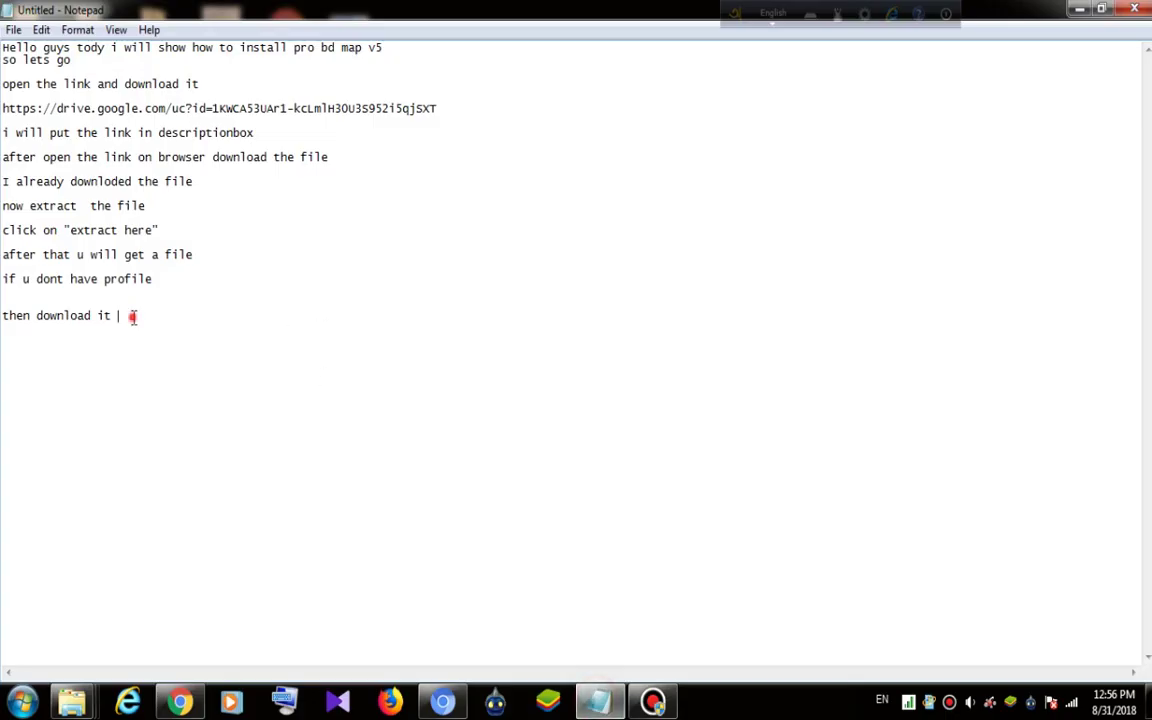
right_click(131, 316)
left_click(200, 401)
left_click(627, 321)
key("Return")
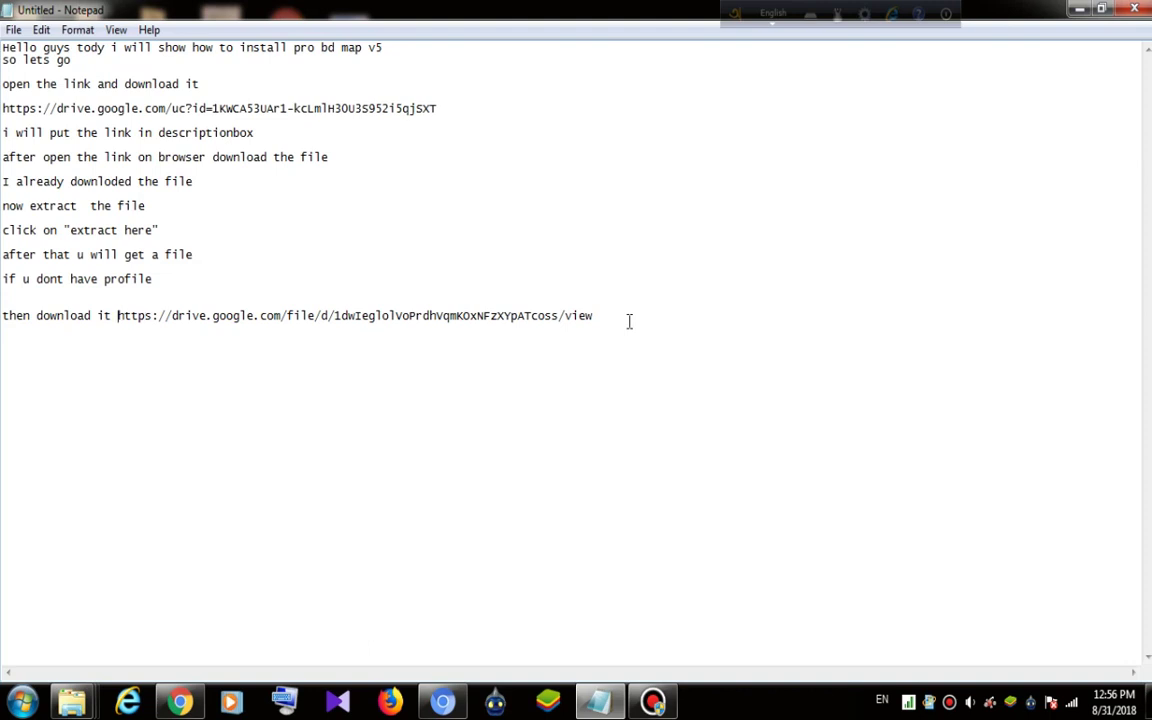
key("Return")
key("Return")
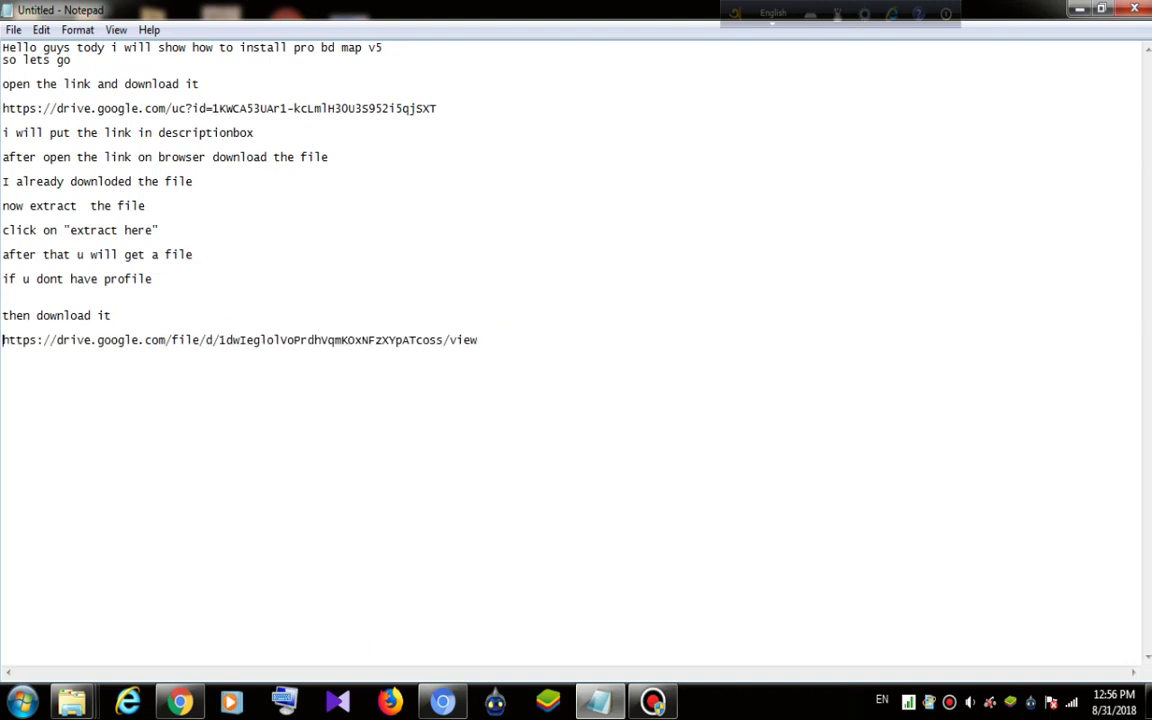
Step: Below the profile link, add the lines "i will put the link in description" and "now download the profile and extract"
type("i will put the link in description")
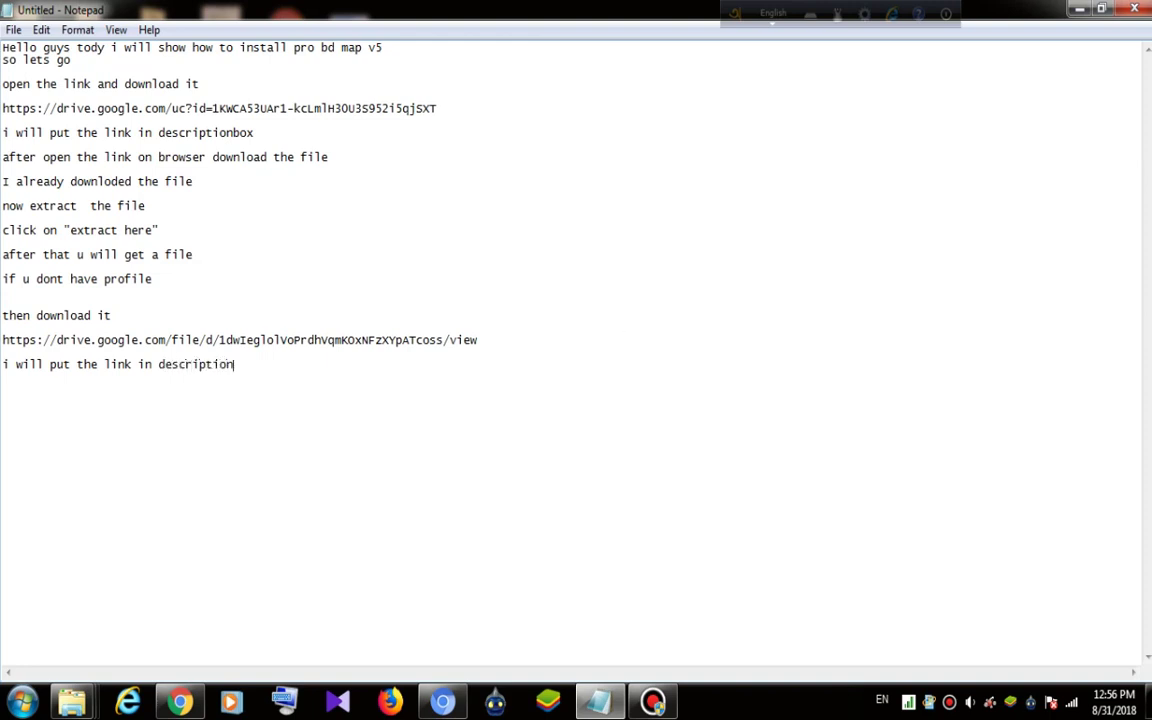
key("Return")
type("now download the profile and extract")
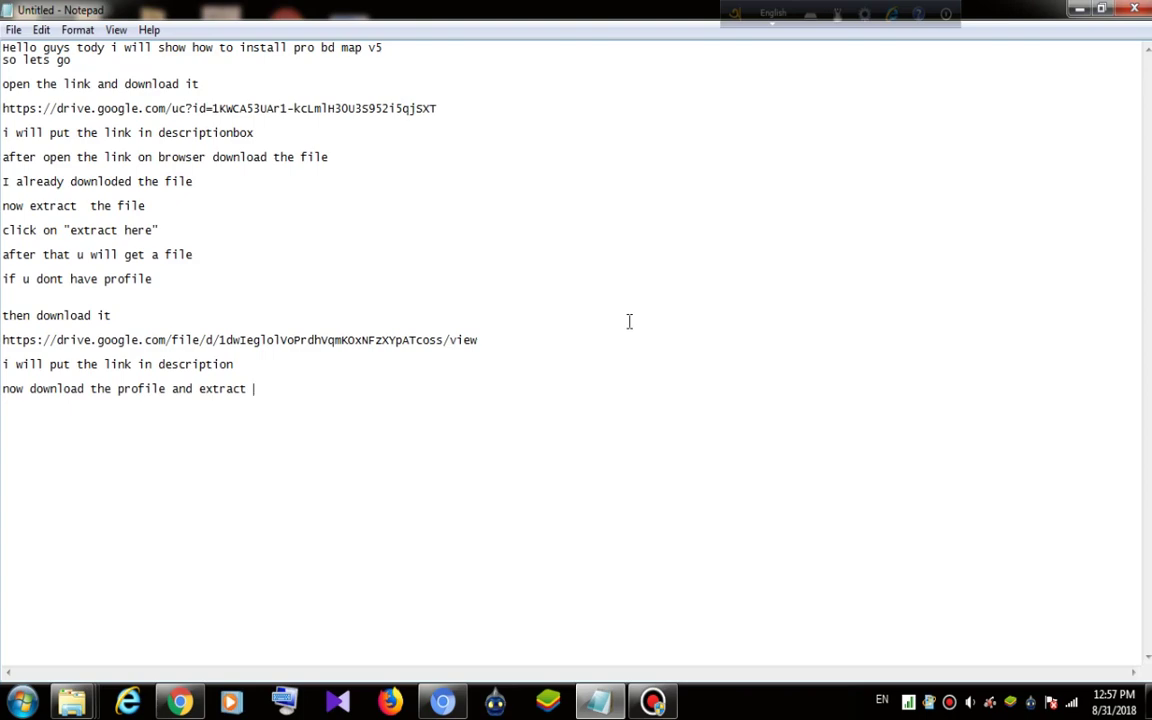
Step: Switch to the Google Drive page in Chrome and bring up the save dialog for 50726F2D4244204D6170.rar without saving the file
double_click(988, 12)
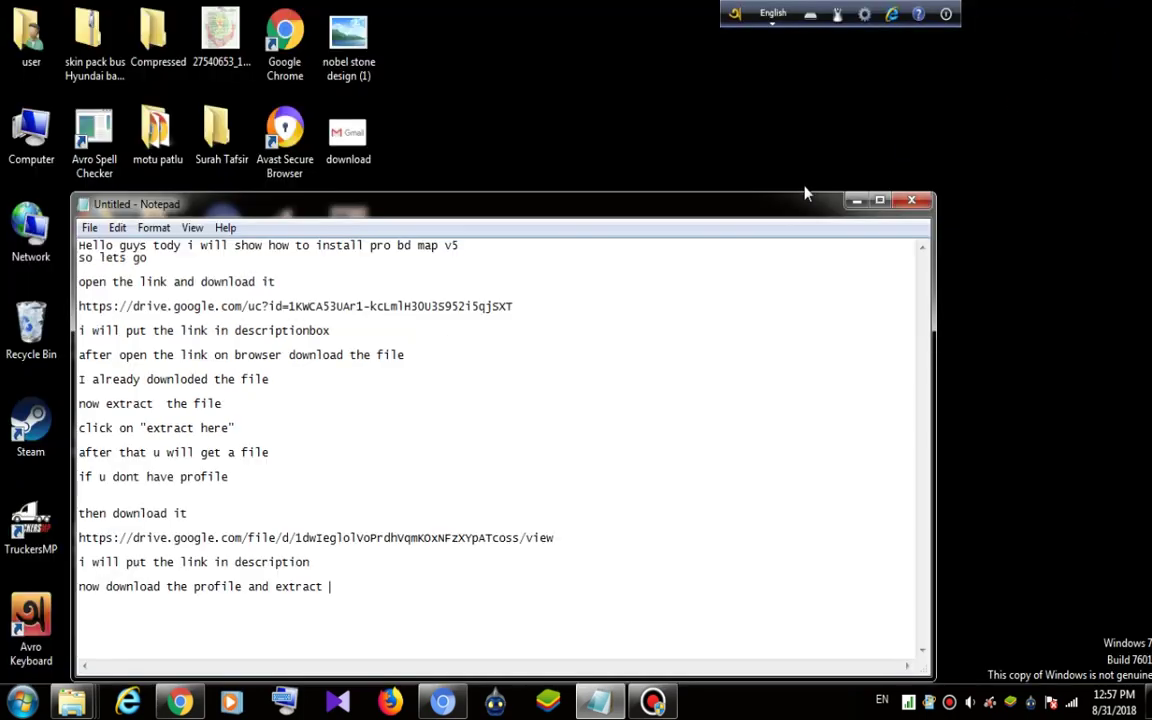
left_click(880, 201)
left_click(598, 700)
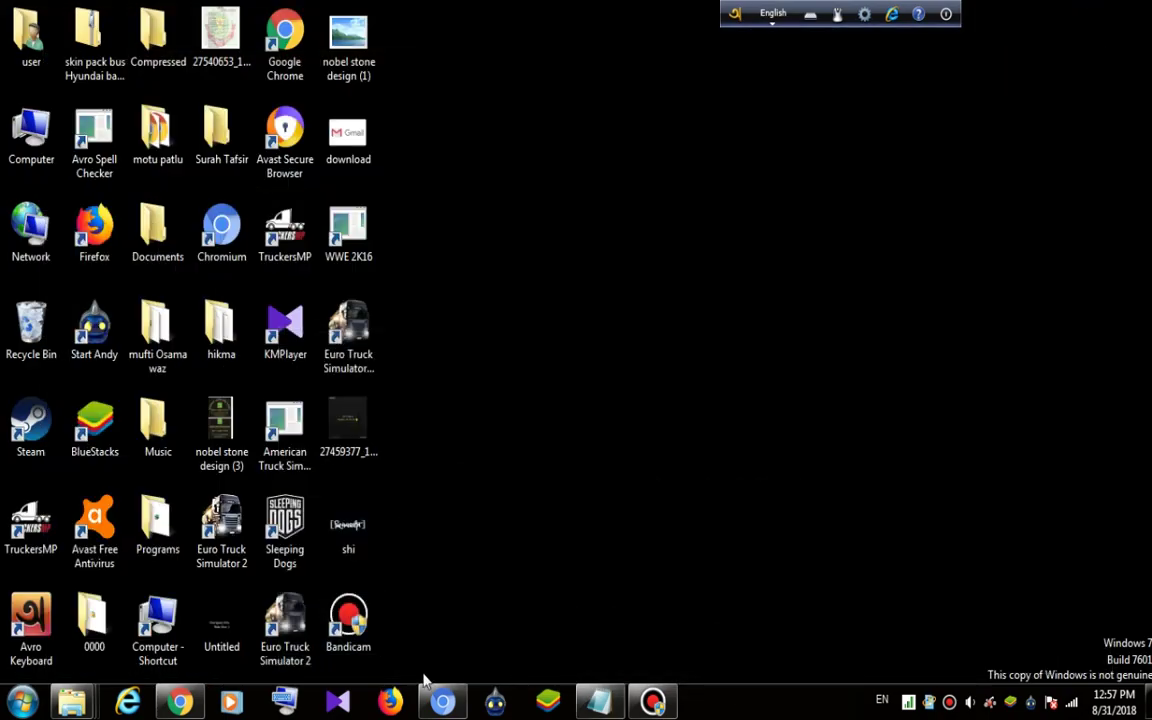
left_click(440, 702)
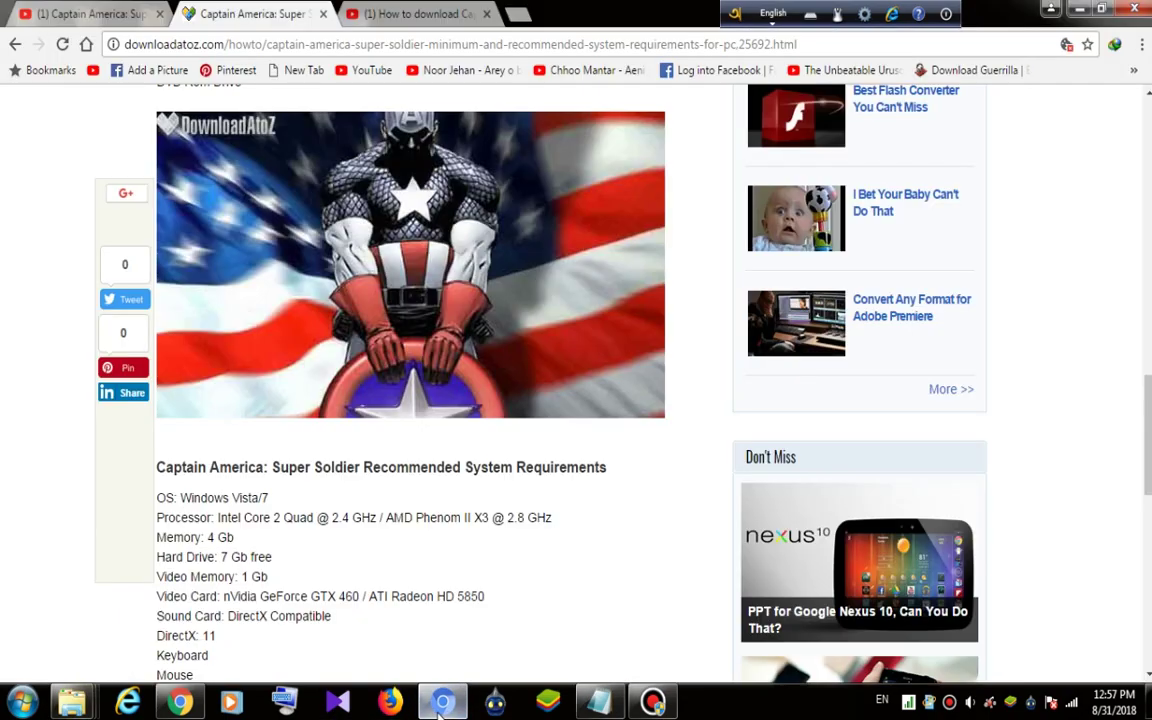
left_click(438, 702)
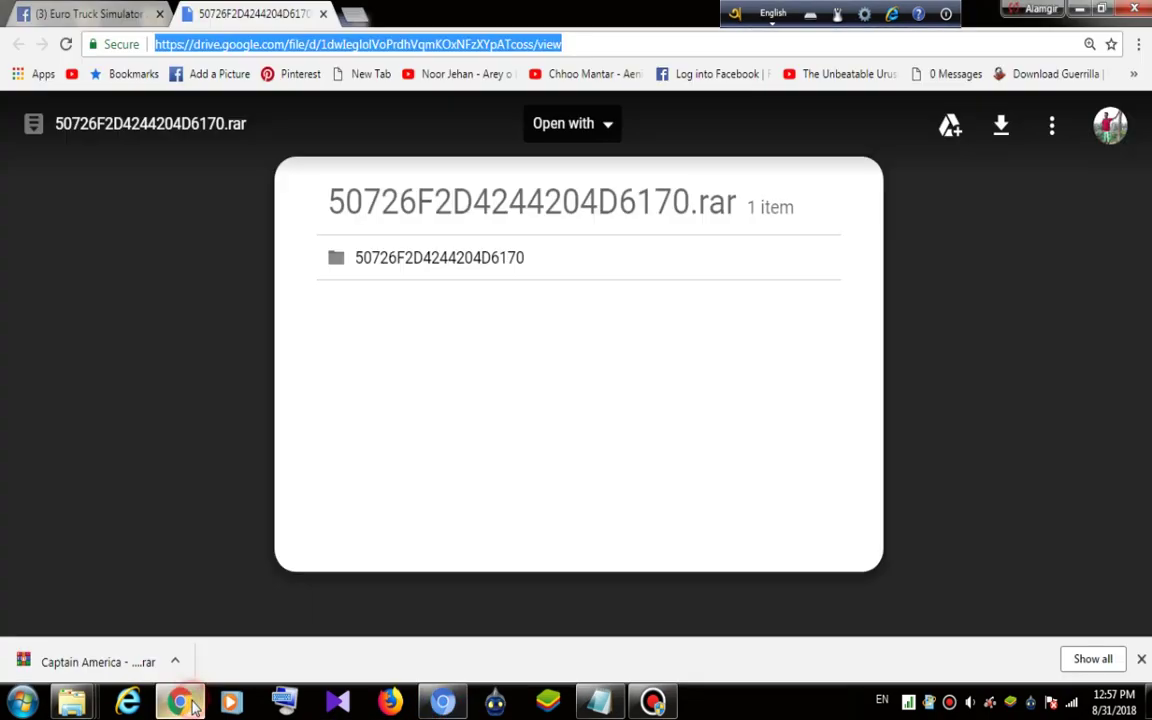
left_click(180, 702)
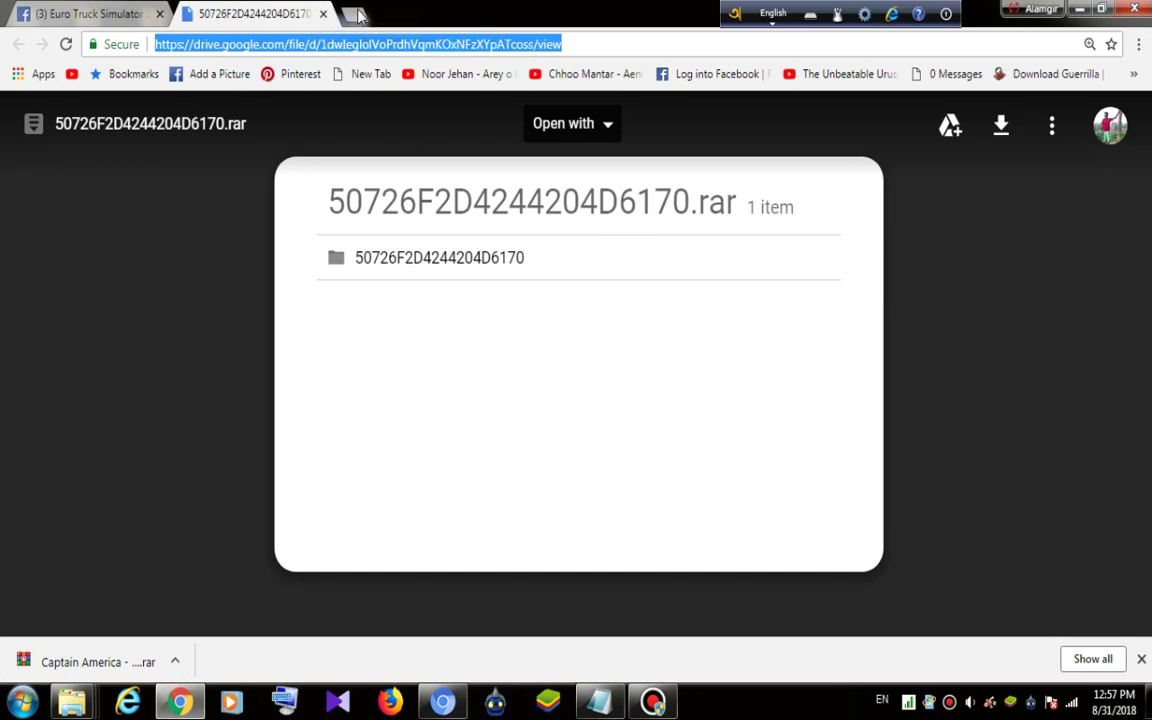
left_click(1001, 124)
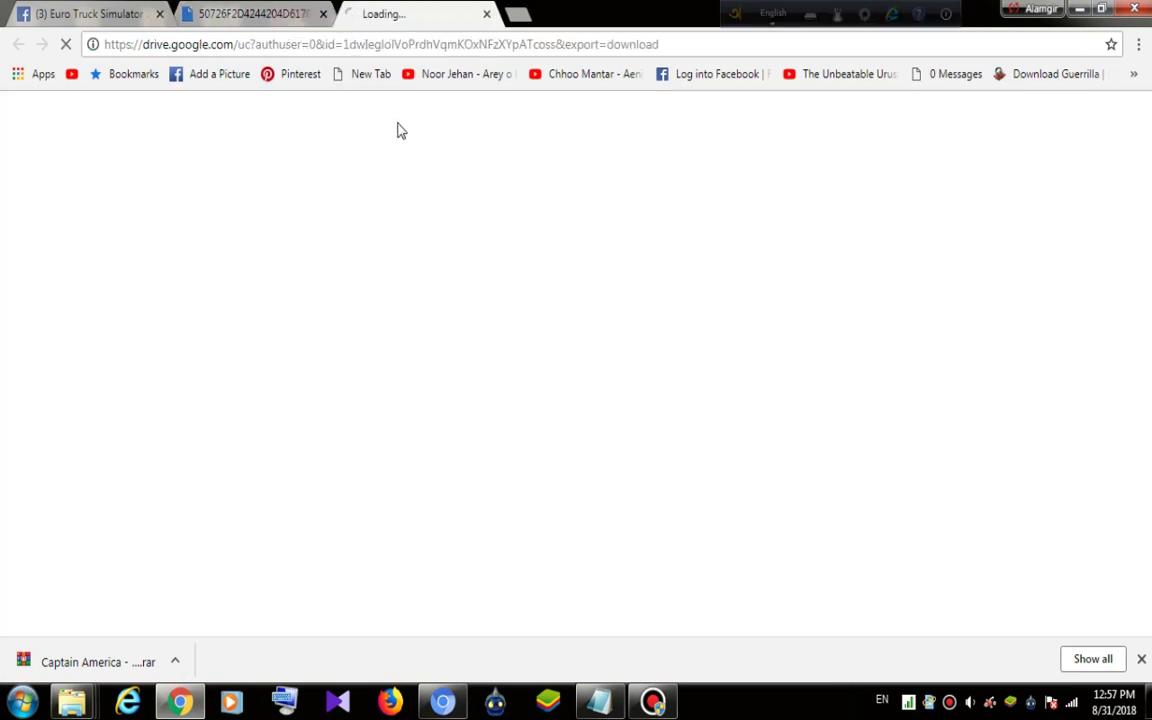
left_click(287, 10)
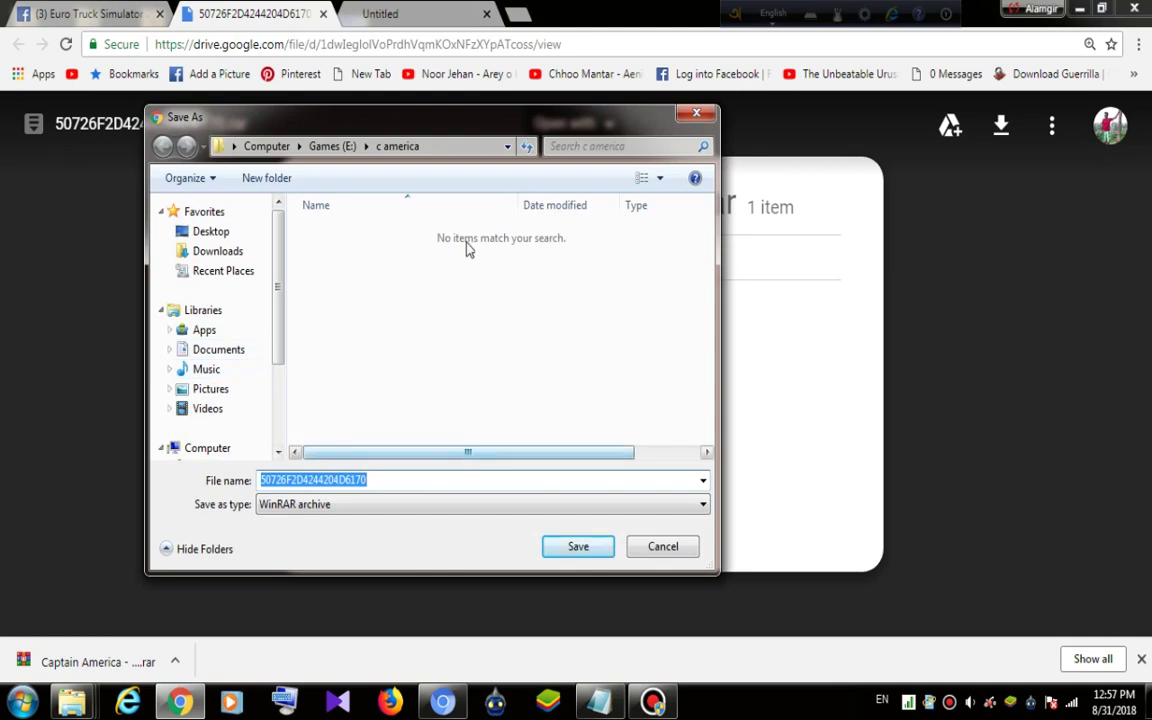
left_click(694, 116)
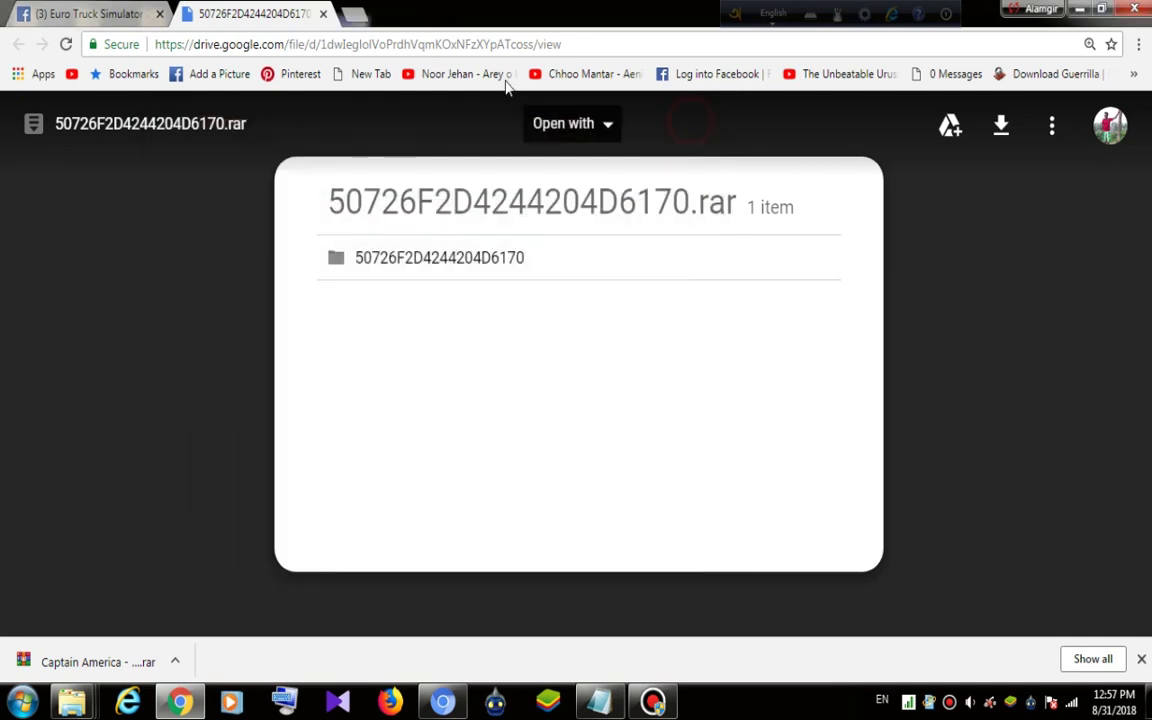
Step: Switch to Notepad and add the line "and unzipper file cut and past into DOC>EURO TRUCK SIMULATOR 2>PROFILES(PASTE)"
key("super+d")
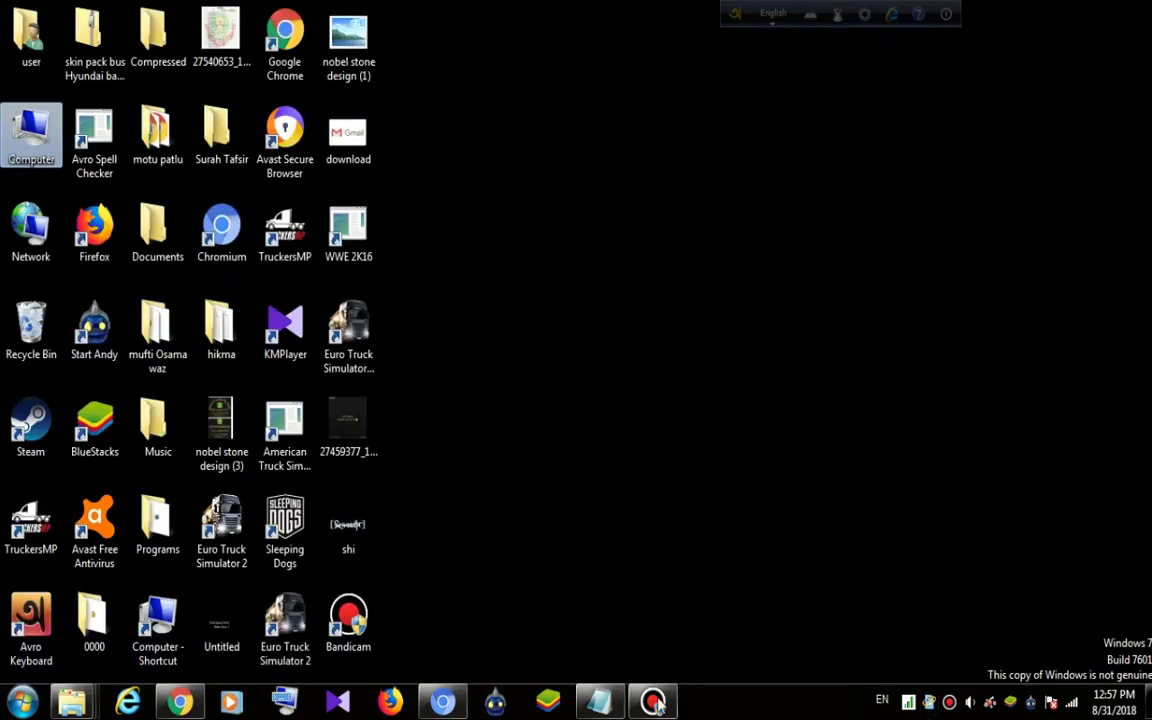
left_click(600, 703)
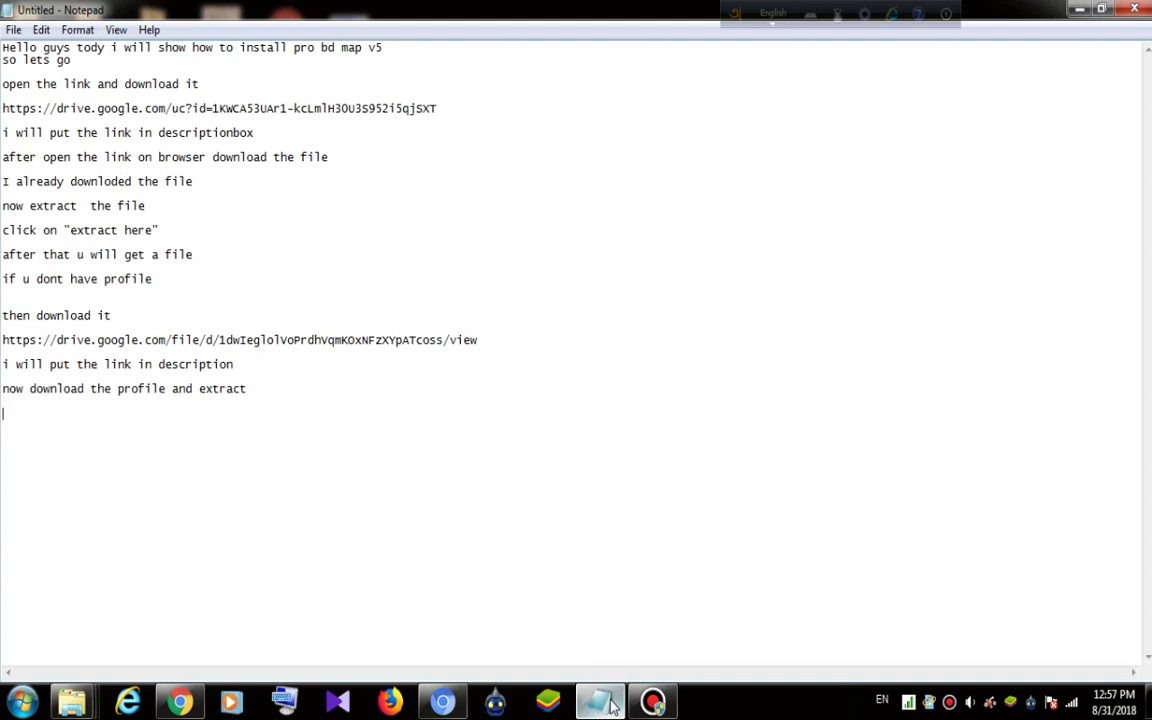
type("and unzipper file ")
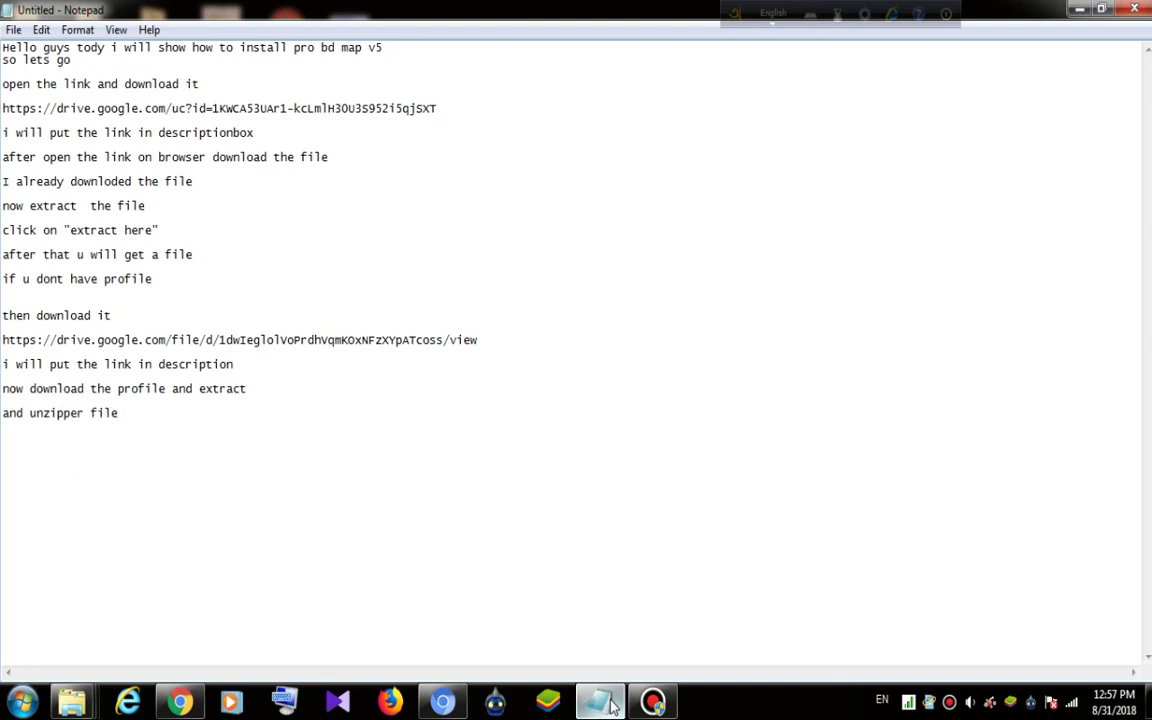
type("cut and past into DO")
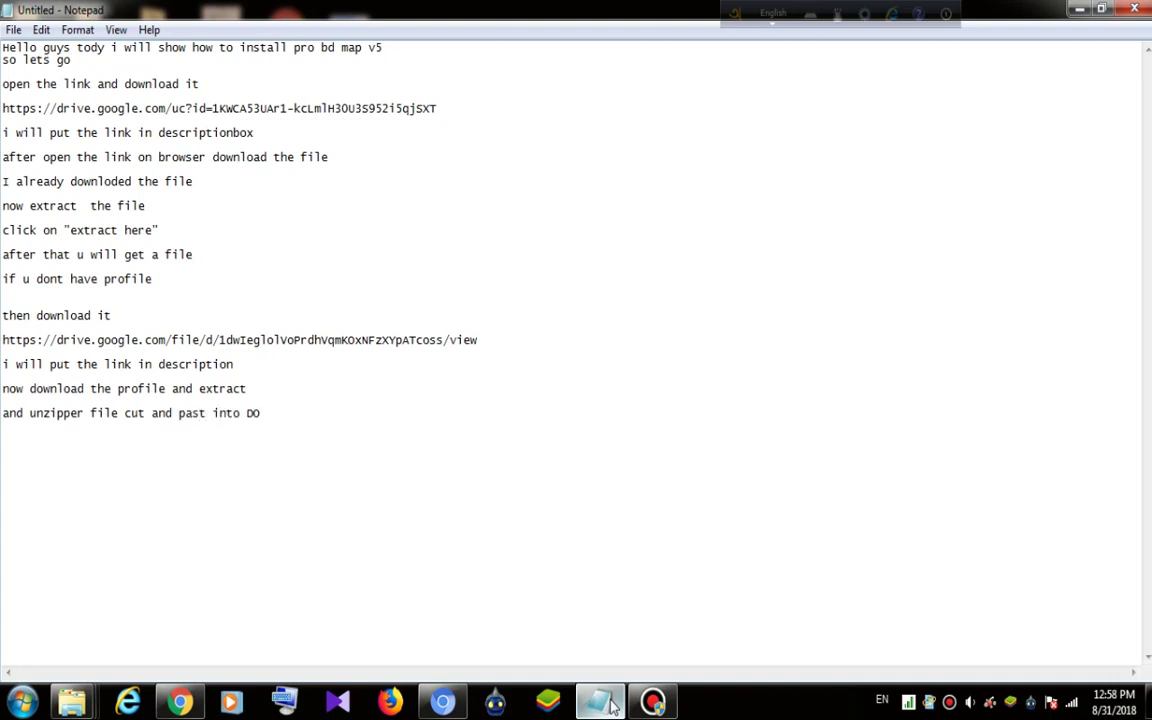
type("C>EURO TRUCK SIMU")
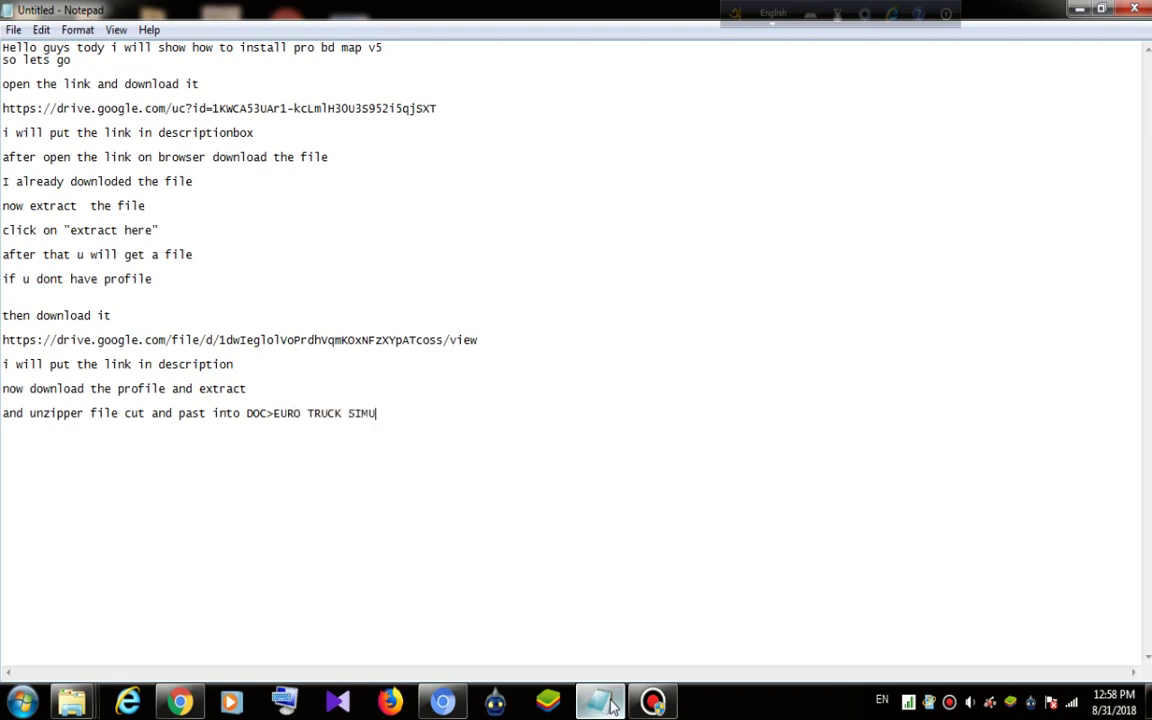
type("LATOR 2>PROFILES")
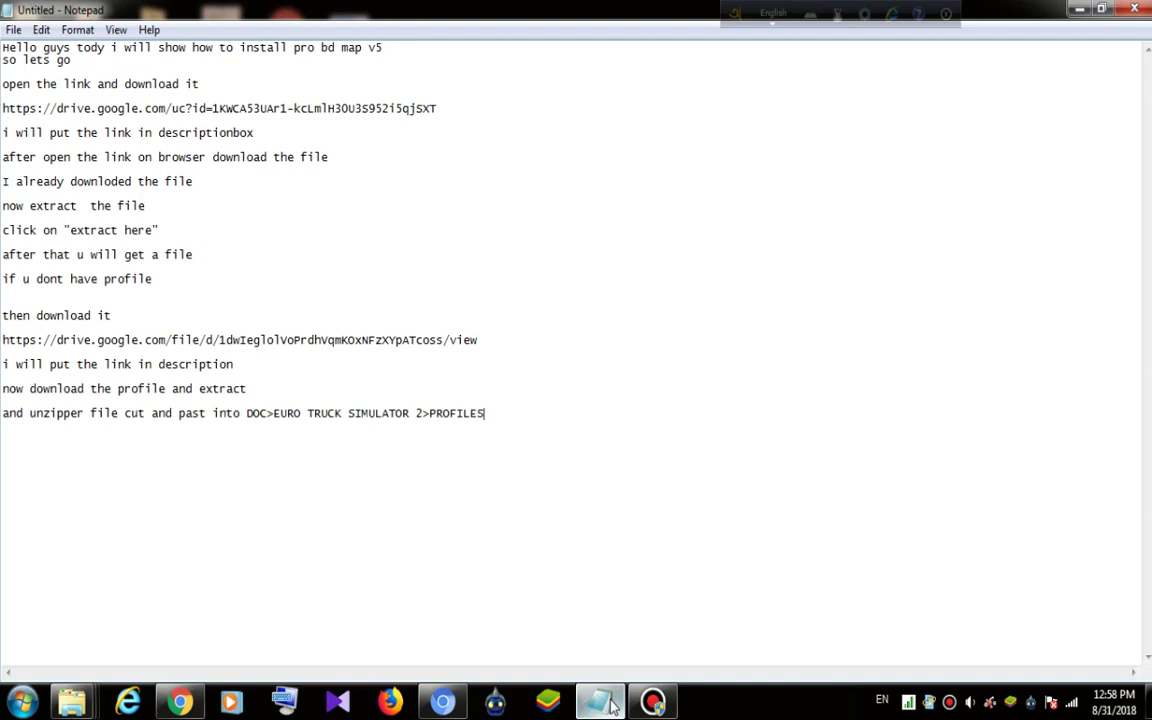
type("(PASTE")
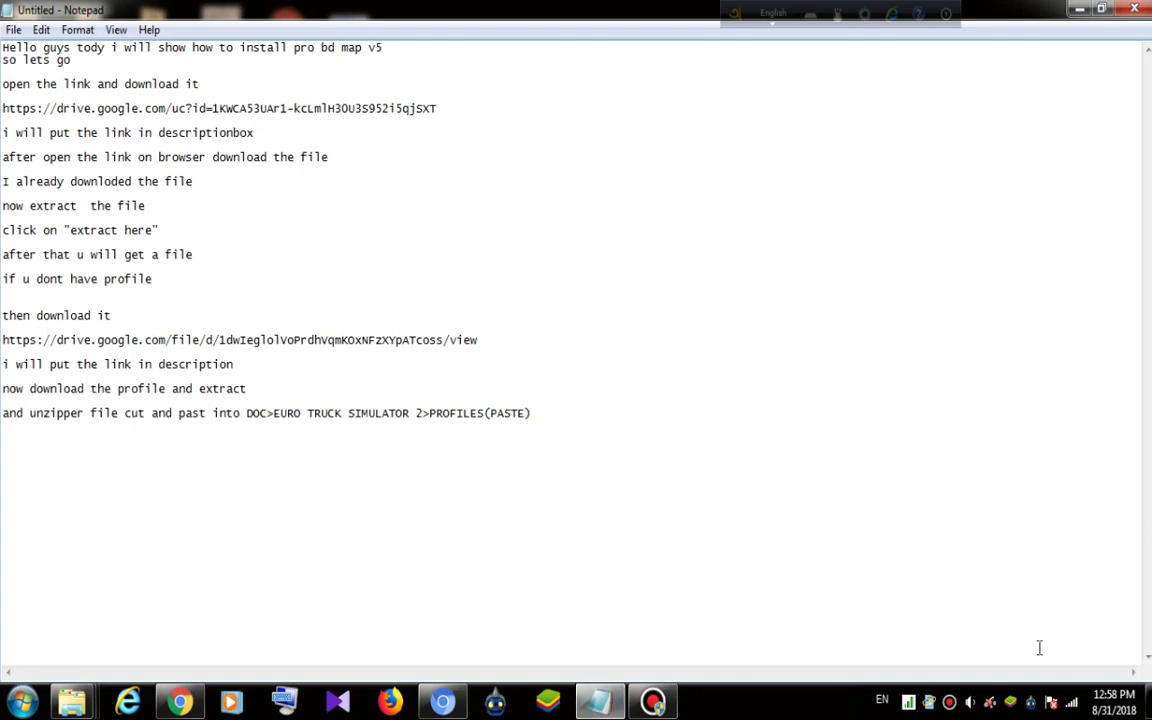
Step: In Windows Explorer, open the profiles folder inside ets2 mods on the music and others (D:) drive
key("super+d")
double_click(12, 140)
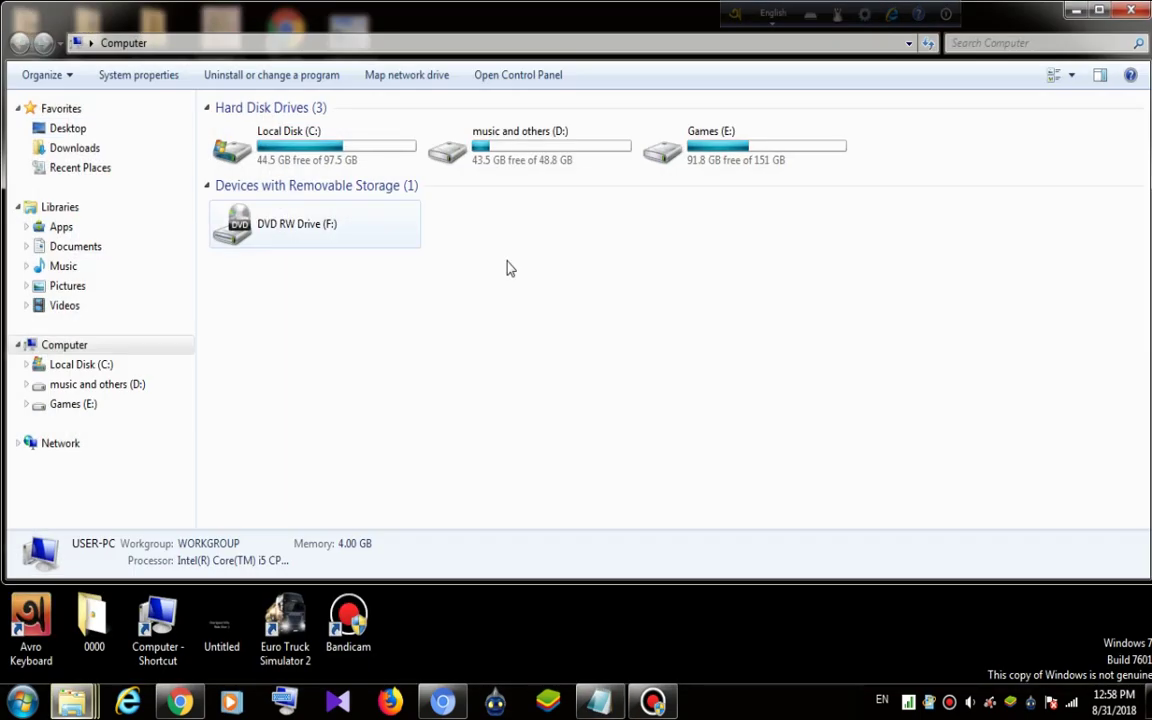
double_click(740, 130)
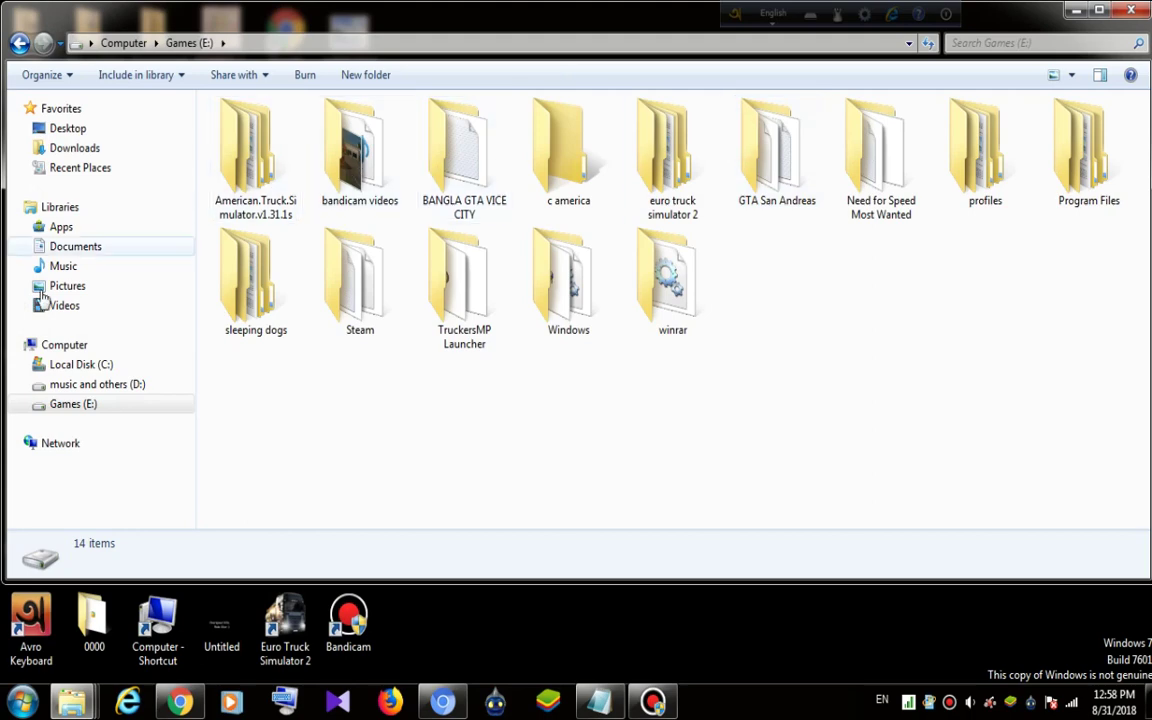
left_click(60, 384)
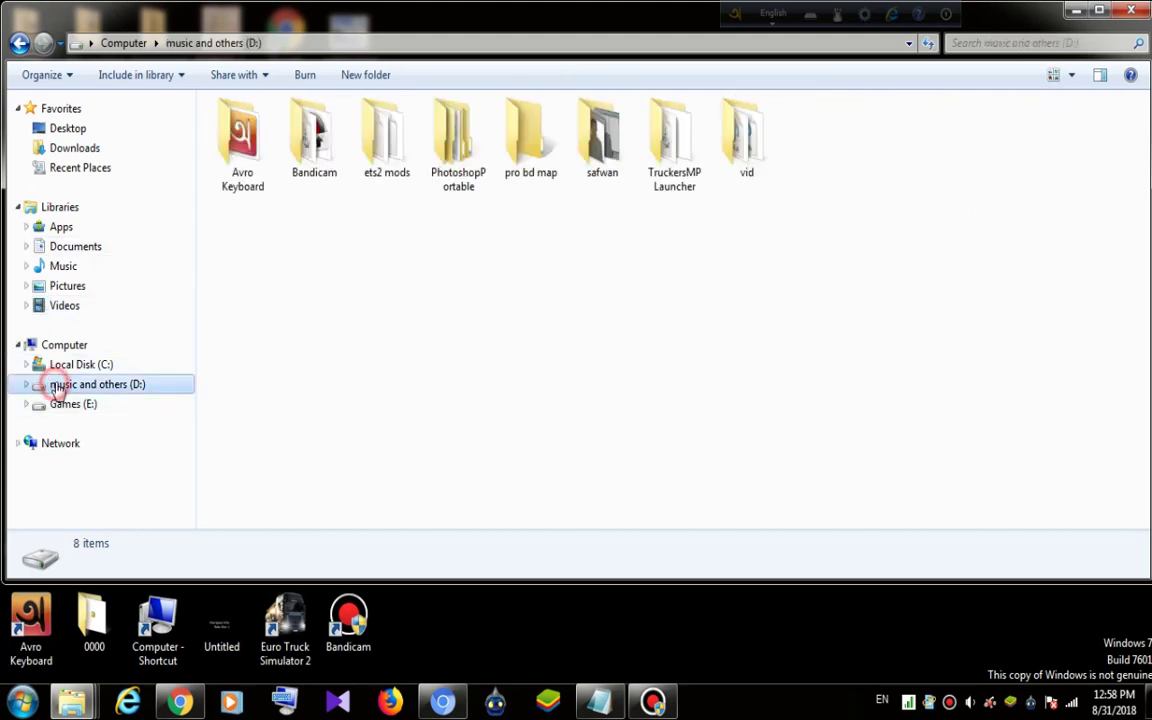
double_click(372, 168)
double_click(244, 186)
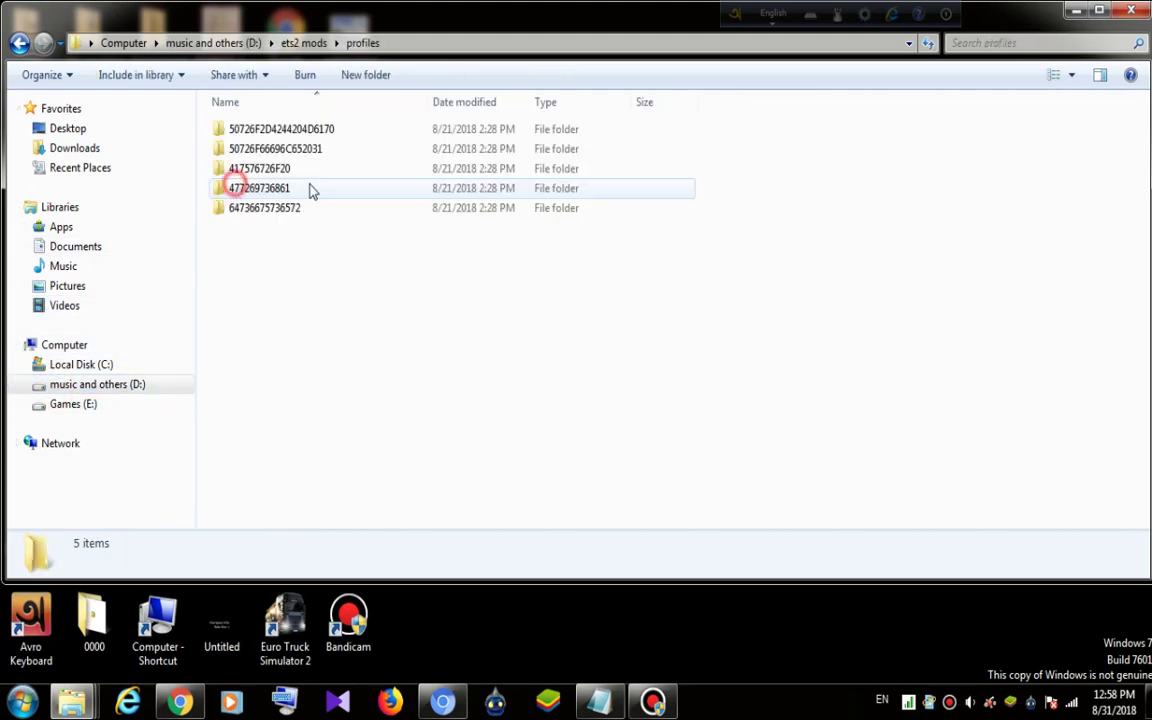
Step: Cut the profile folder 50726F66696C652031 to the clipboard
right_click(289, 149)
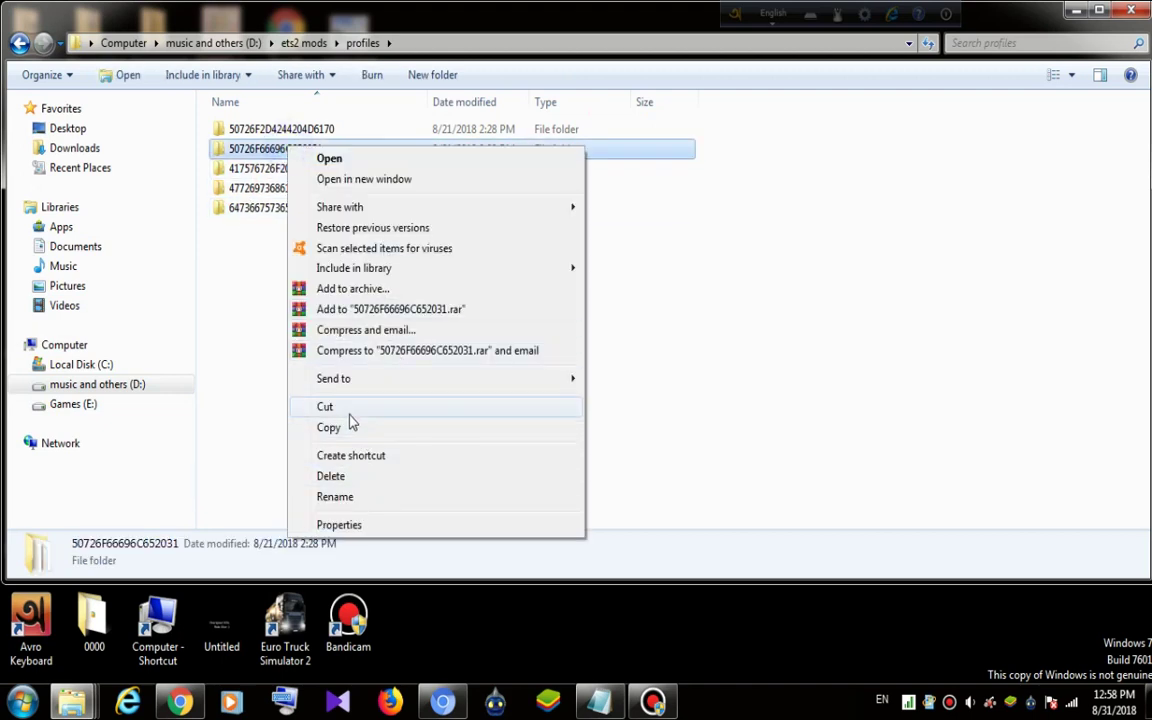
left_click(348, 425)
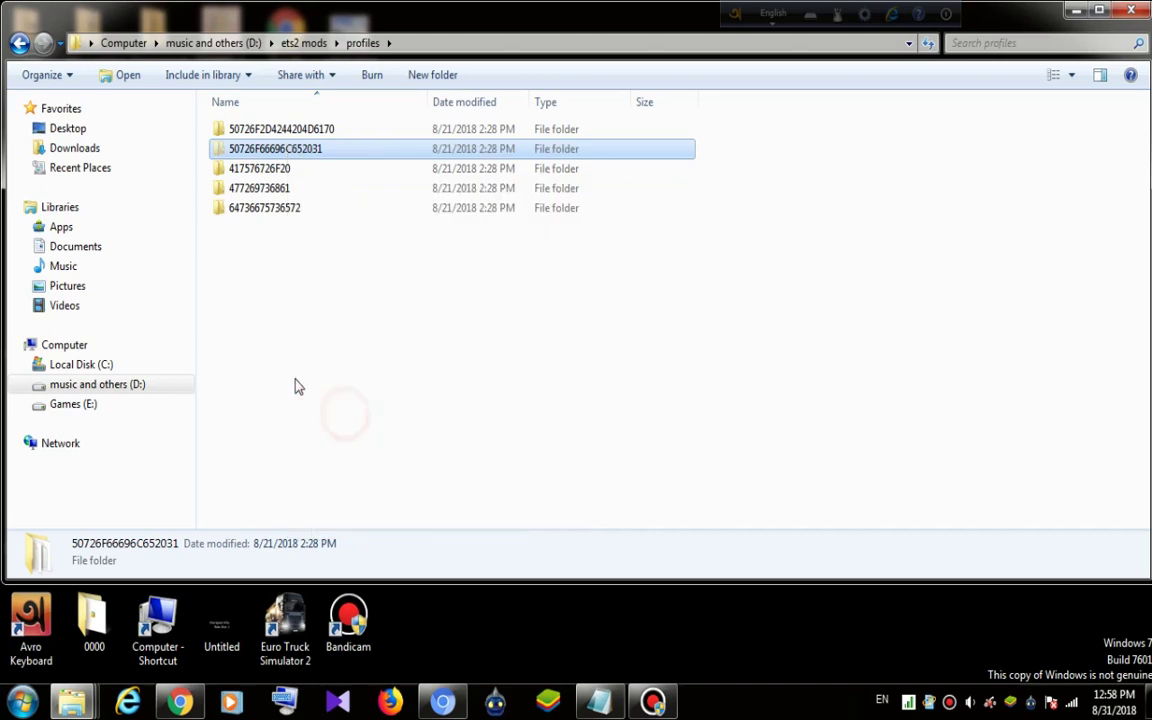
left_click(280, 368)
Step: Open the Euro Truck Simulator 2 folder in the Documents library
left_click(104, 228)
left_click(109, 246)
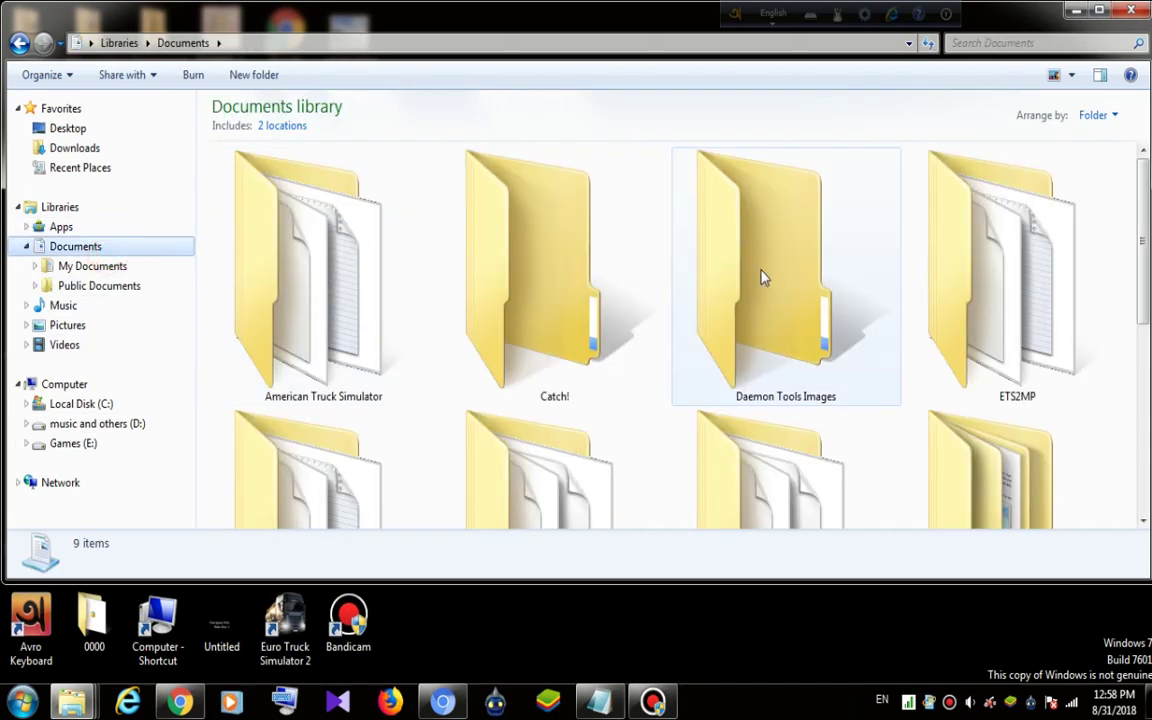
left_click(545, 278)
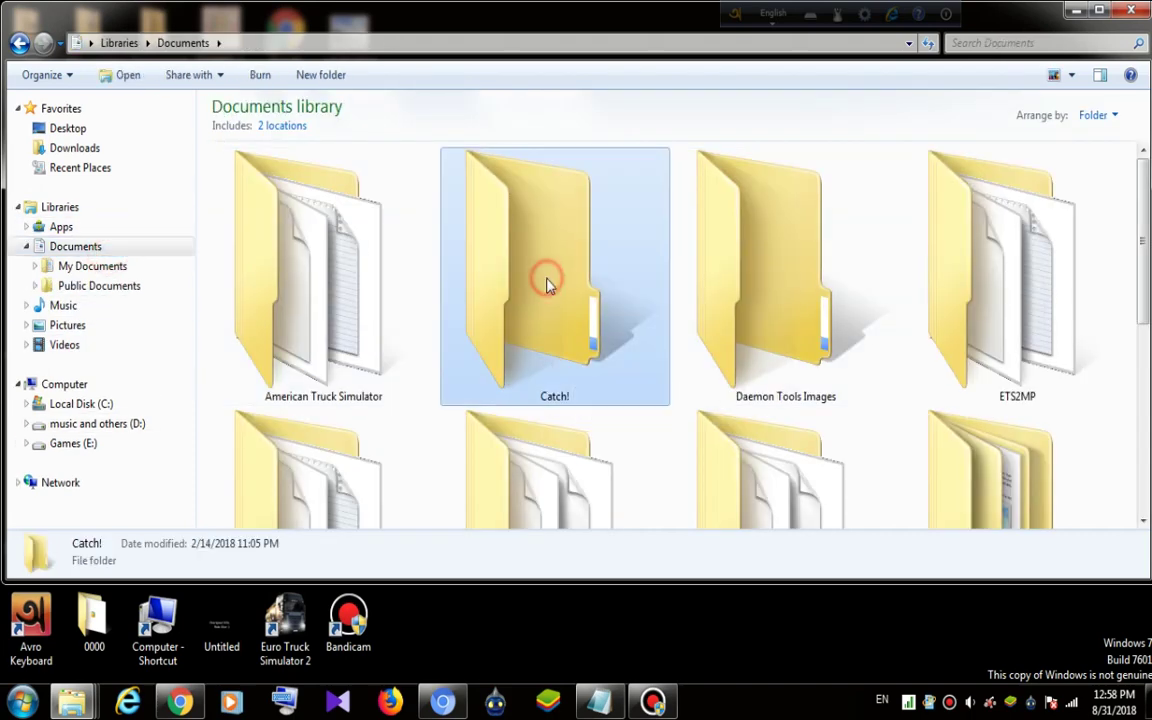
scroll(548, 287, "down", 2)
scroll(548, 287, "down", 1)
double_click(746, 268)
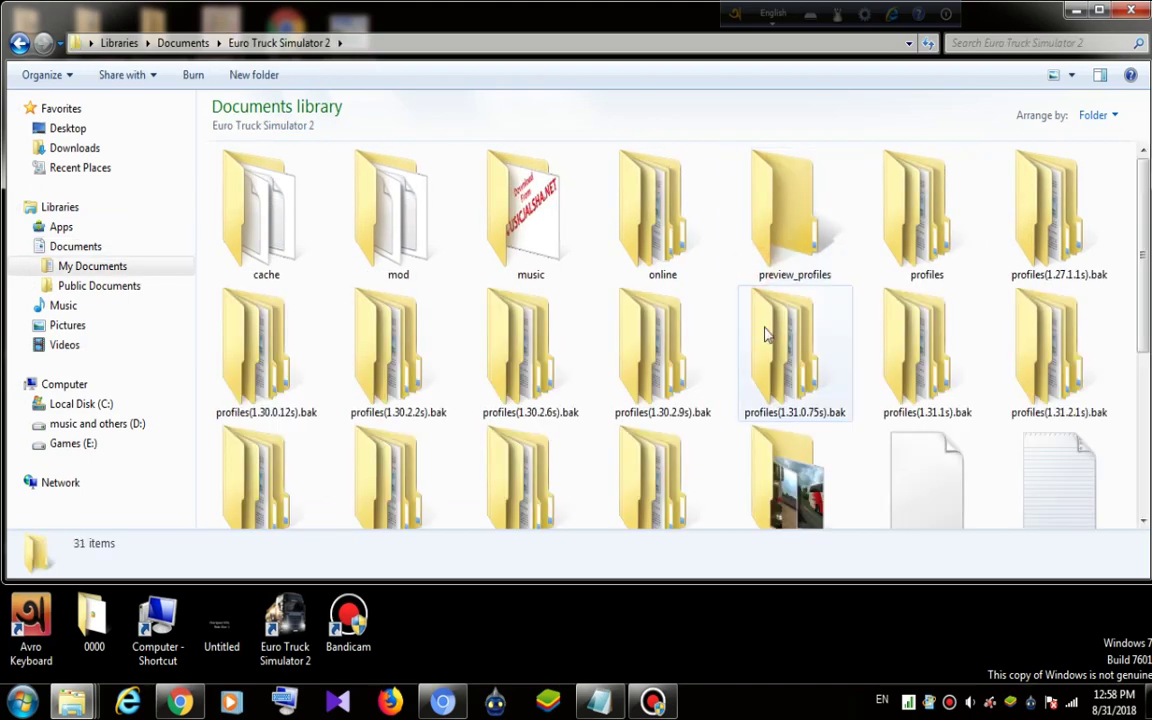
Step: Open the profiles folder inside Euro Truck Simulator 2 and refresh its view
left_click(919, 258)
double_click(919, 258)
right_click(503, 379)
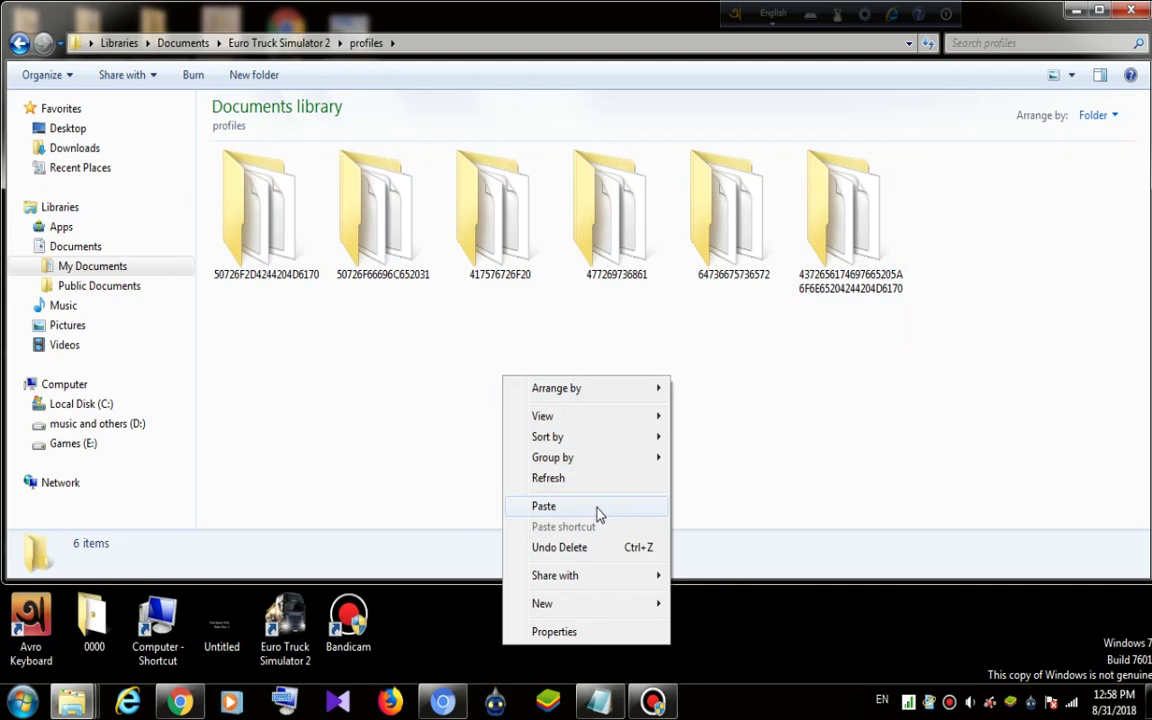
left_click(758, 432)
right_click(777, 160)
left_click(804, 259)
Step: Switch to Notepad and add the lines "NOW u need the bus" and "this is ur bd bus" below the profile instructions
key("super+d")
right_click(522, 380)
left_click(608, 455)
left_click(600, 704)
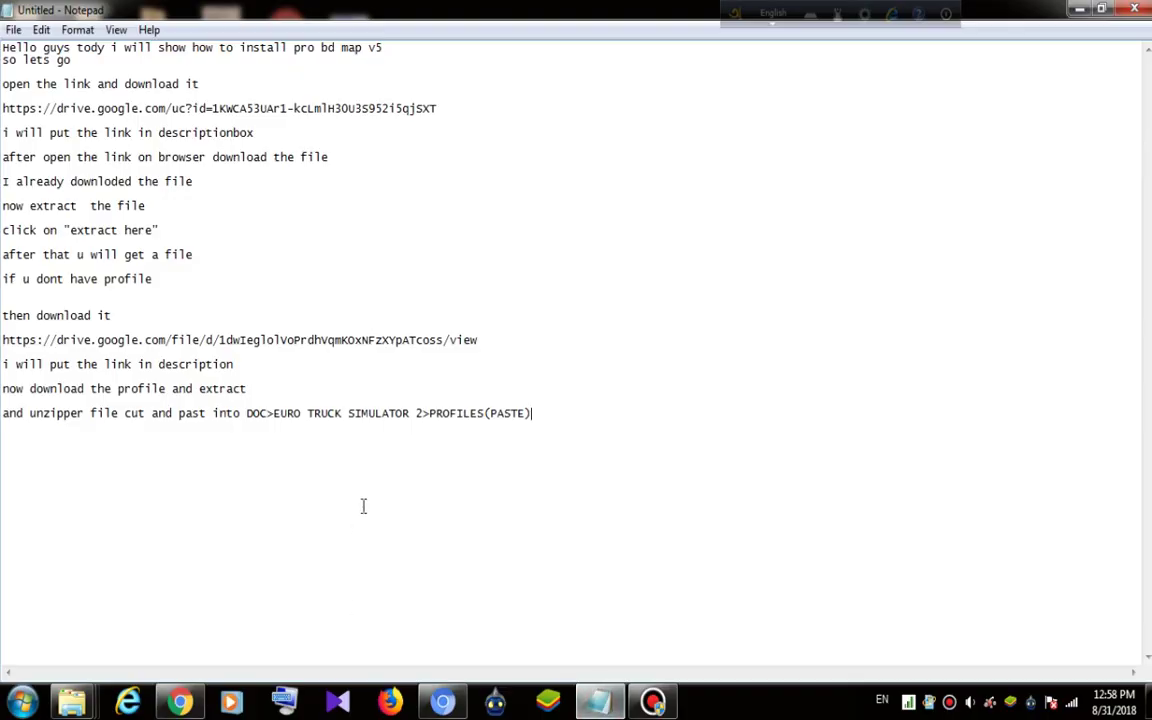
left_click(584, 419)
key("Return")
type("NOW u need the n")
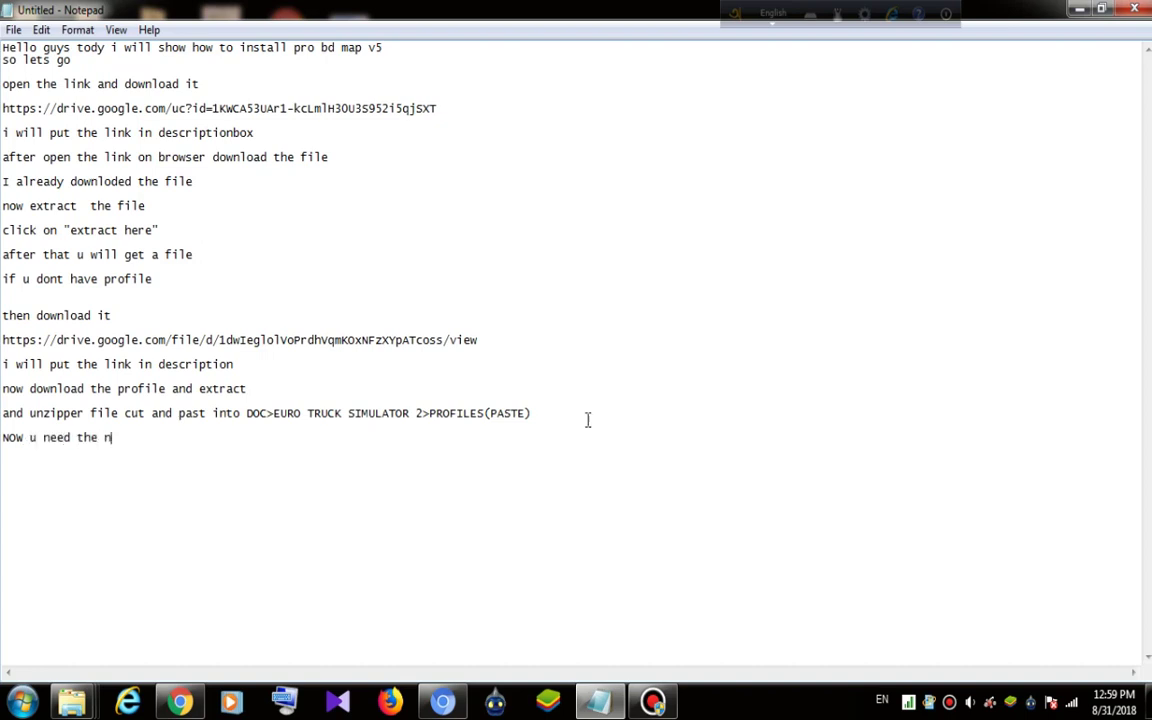
key("BackSpace")
type("bus")
key("Return")
type("this is ur bd bus")
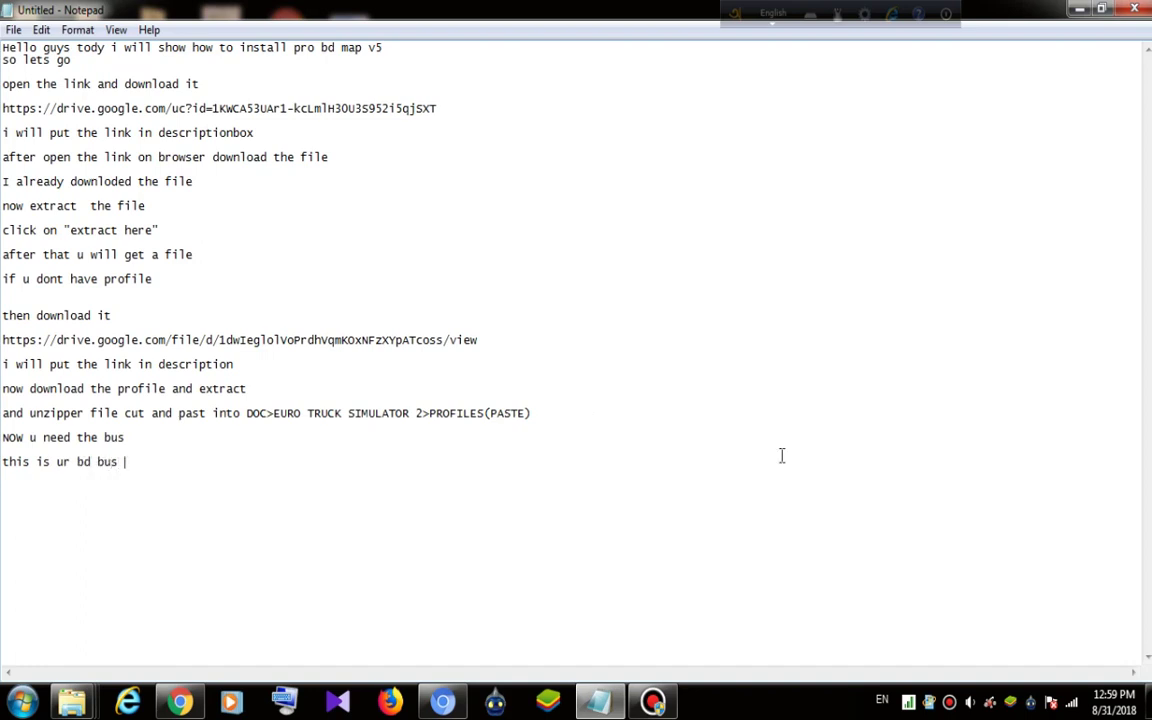
Step: Switch to Windows Explorer and open the Euro Truck Simulator 2 folder in the Documents library
left_click(1148, 705)
double_click(28, 121)
left_click(108, 245)
left_click(735, 230)
double_click(735, 230)
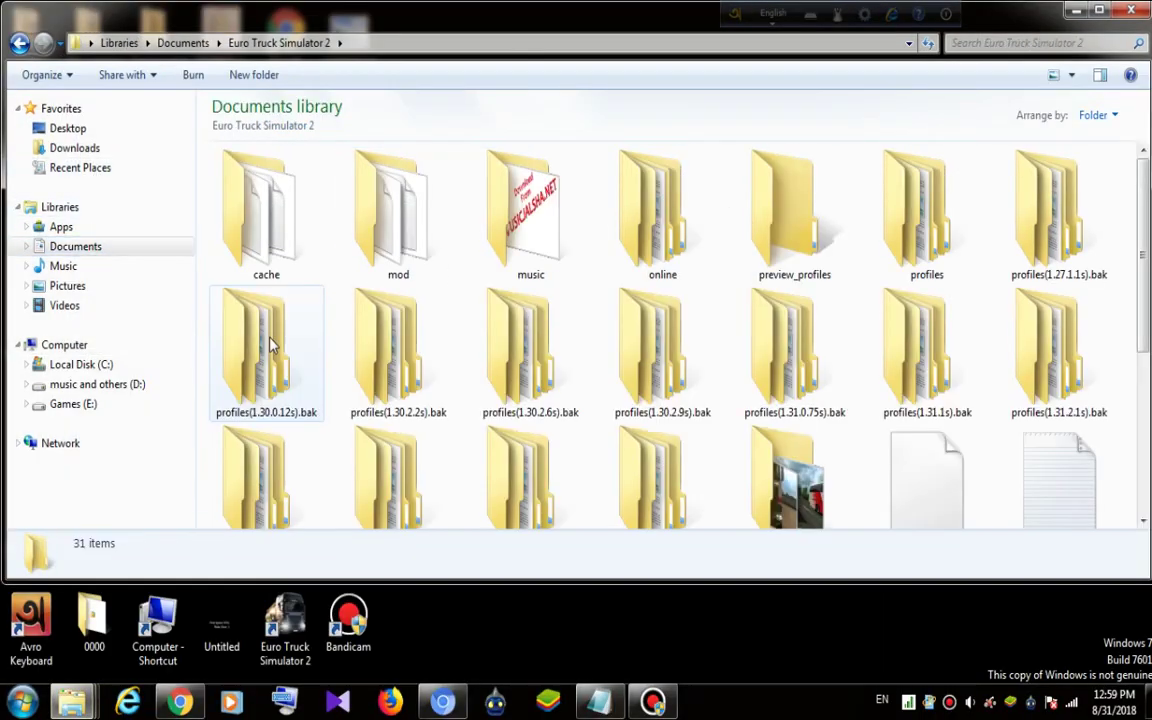
Step: Open the screenshot folder inside Euro Truck Simulator 2 and look through it for recent bus pictures
left_click(404, 325)
scroll(416, 334, "down", 5)
scroll(700, 350, "up", 3)
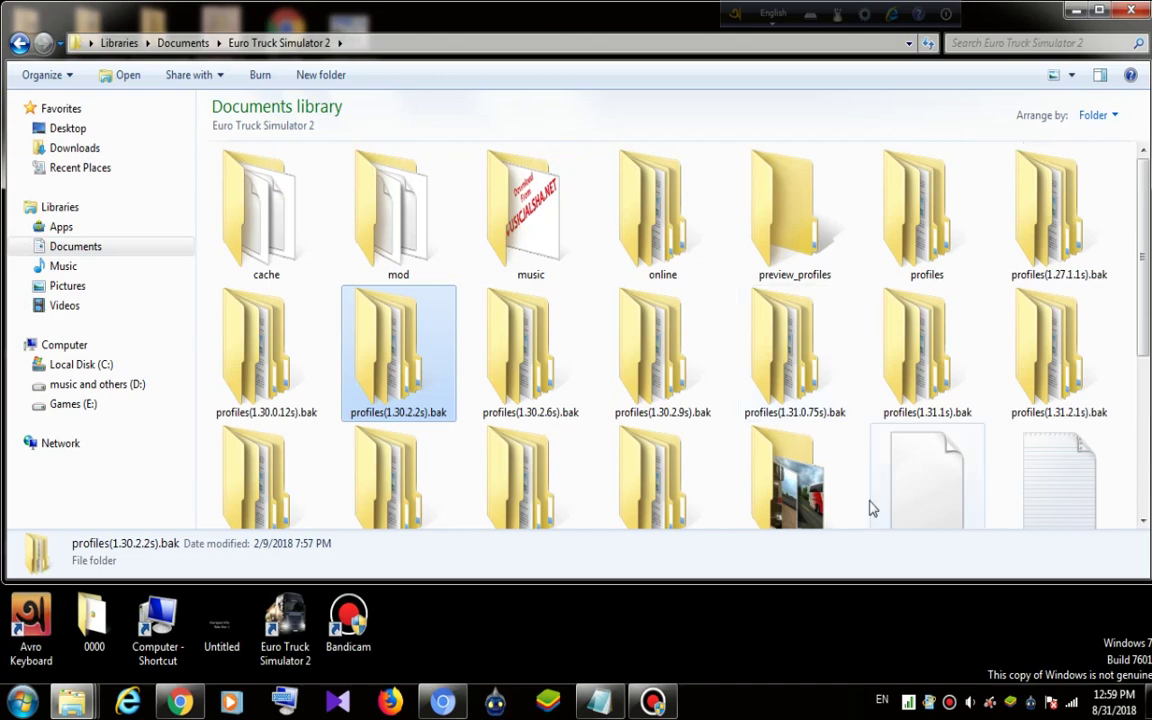
double_click(792, 463)
scroll(590, 381, "down", 8)
scroll(588, 381, "down", 15)
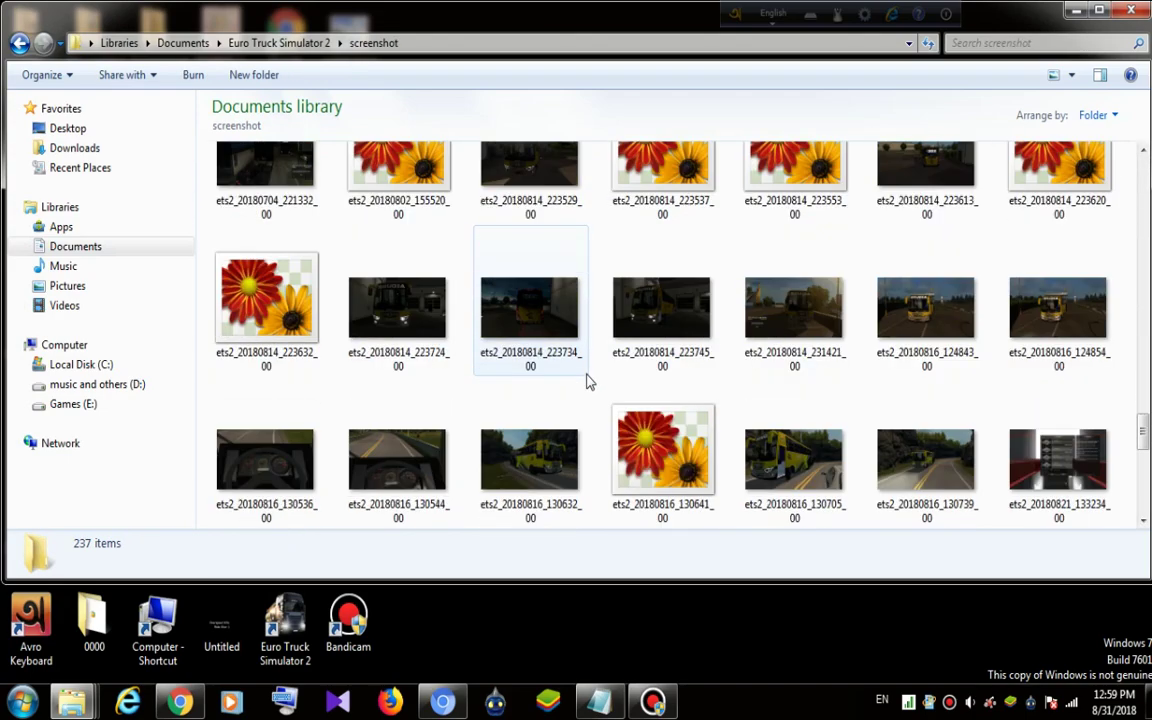
Step: View the bus screenshots in Windows Photo Viewer starting from ets2_20180827_141447_00, and close the viewer and the folder
double_click(364, 352)
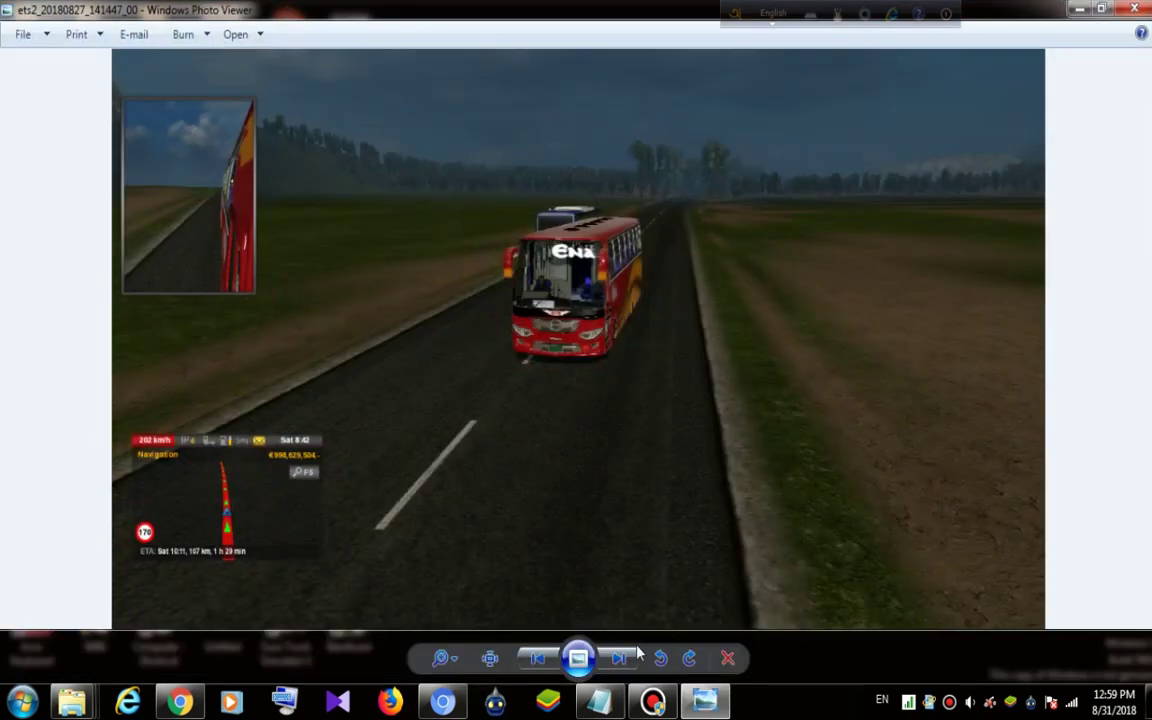
left_click(621, 657)
left_click(621, 657)
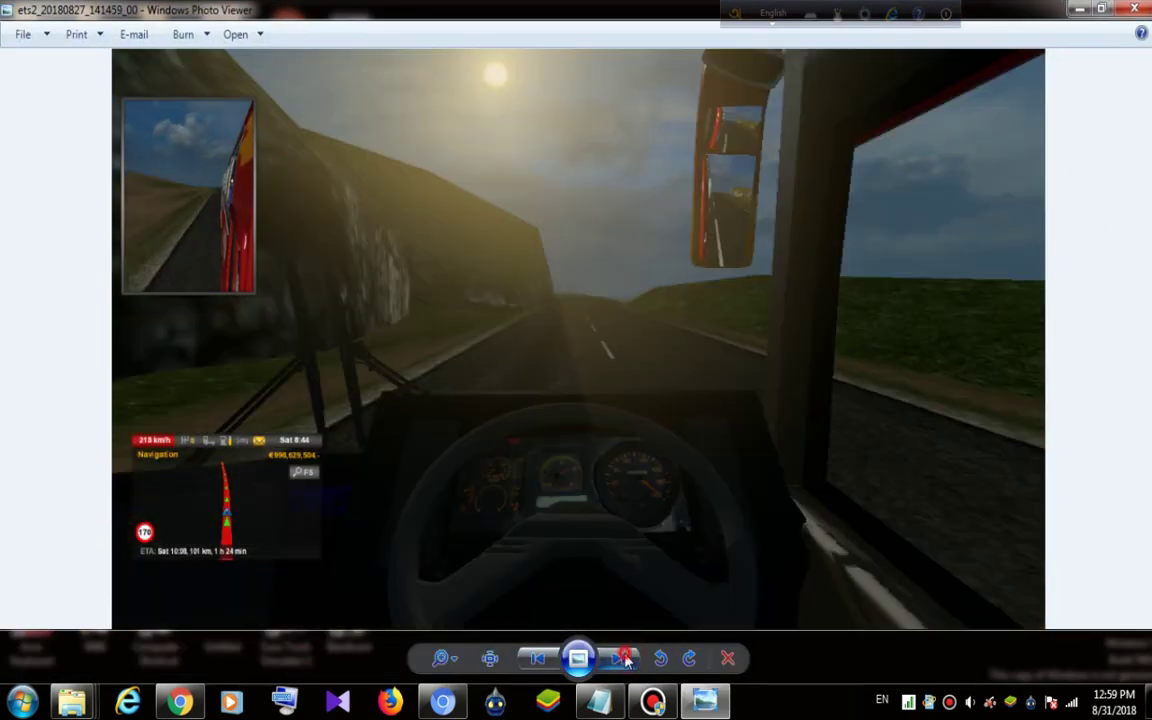
left_click(623, 657)
left_click(623, 657)
left_click(623, 657)
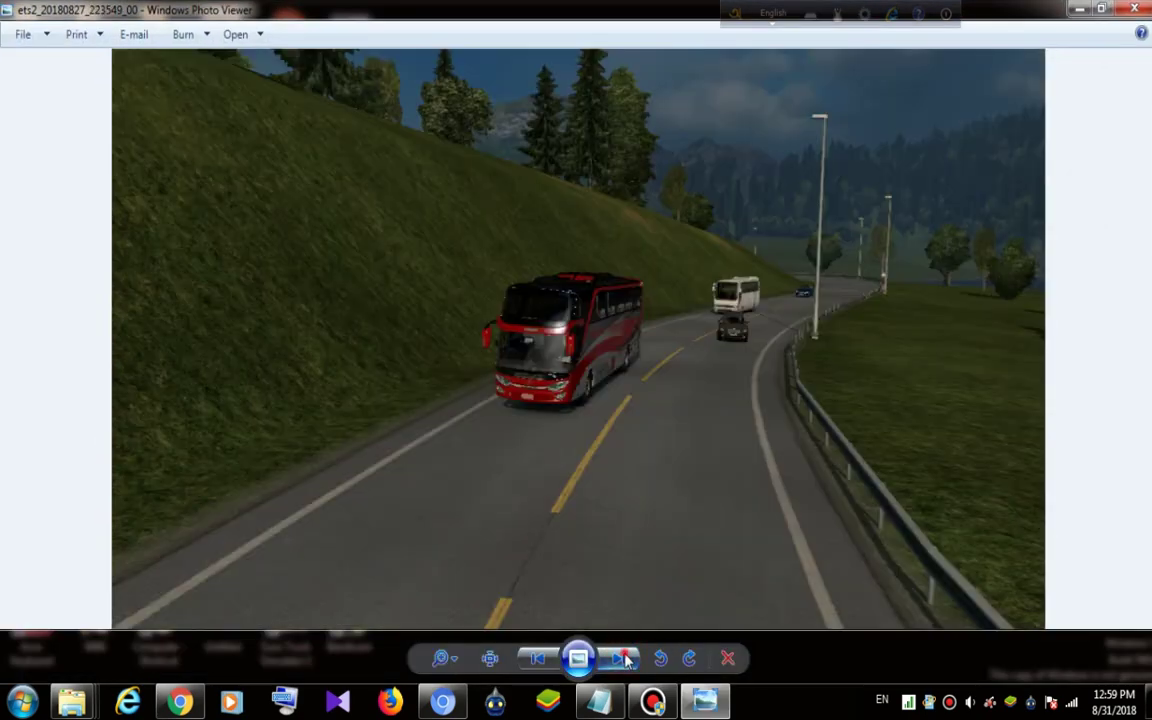
left_click(623, 657)
key("alt+F4")
key("alt+F4")
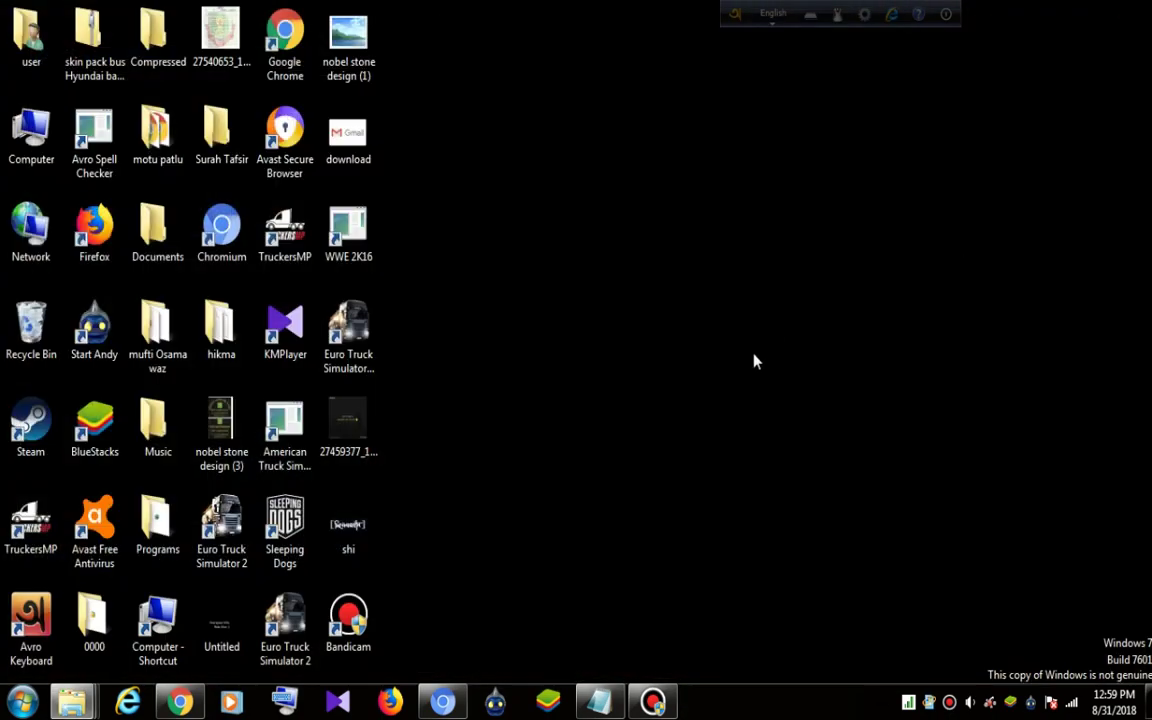
Step: Switch to Notepad and add the line "i will give the link of bus in description"
right_click(754, 361)
left_click(818, 432)
left_click(598, 700)
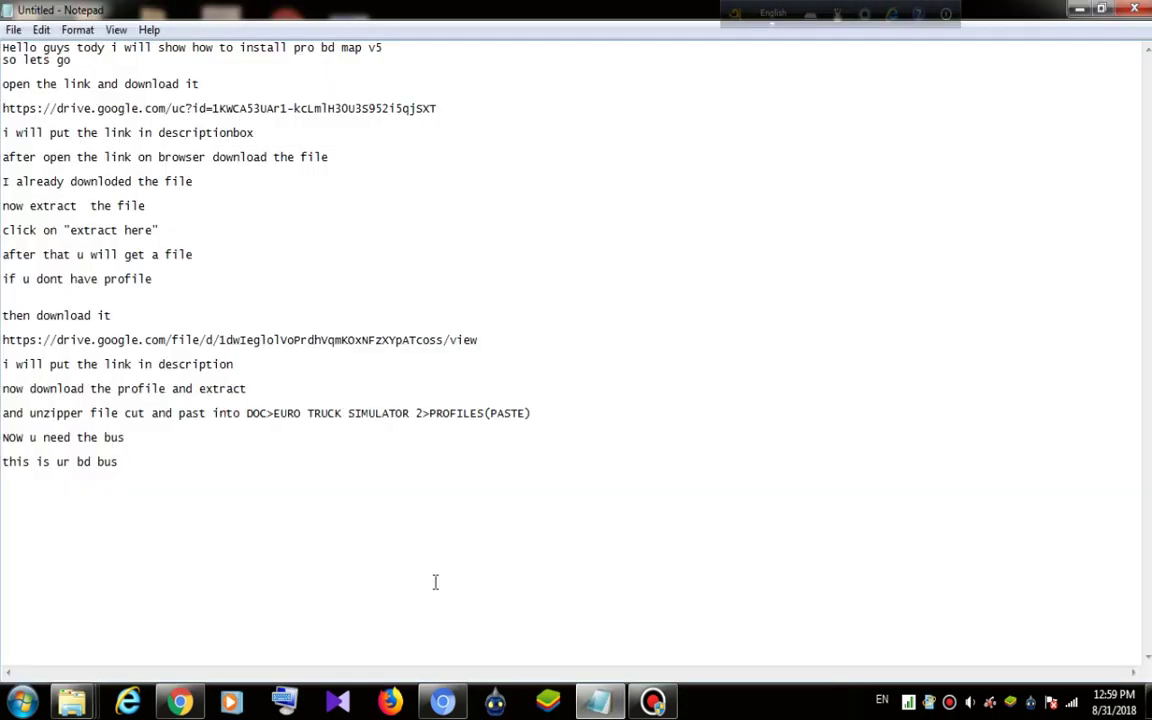
key("Return")
key("Return")
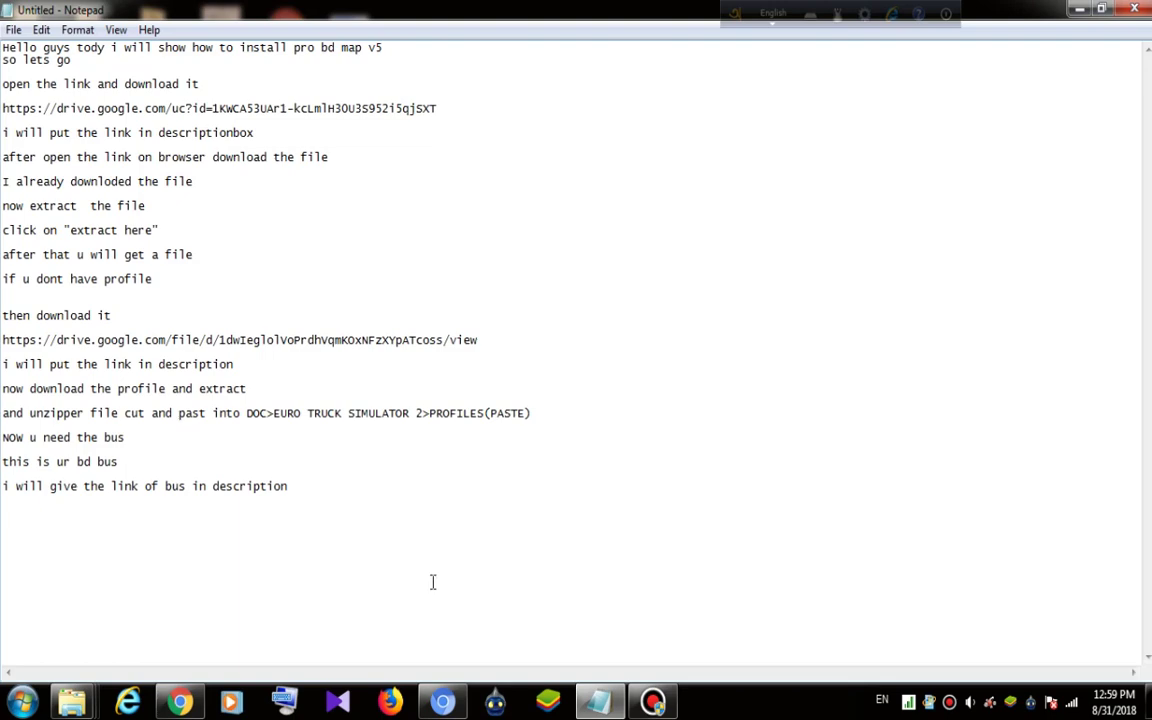
Step: Switch to Chrome, close the profile's Drive tab and open the "Hino AK 1J Non AC for 1.31" document from the Facebook group's files
key("super+d")
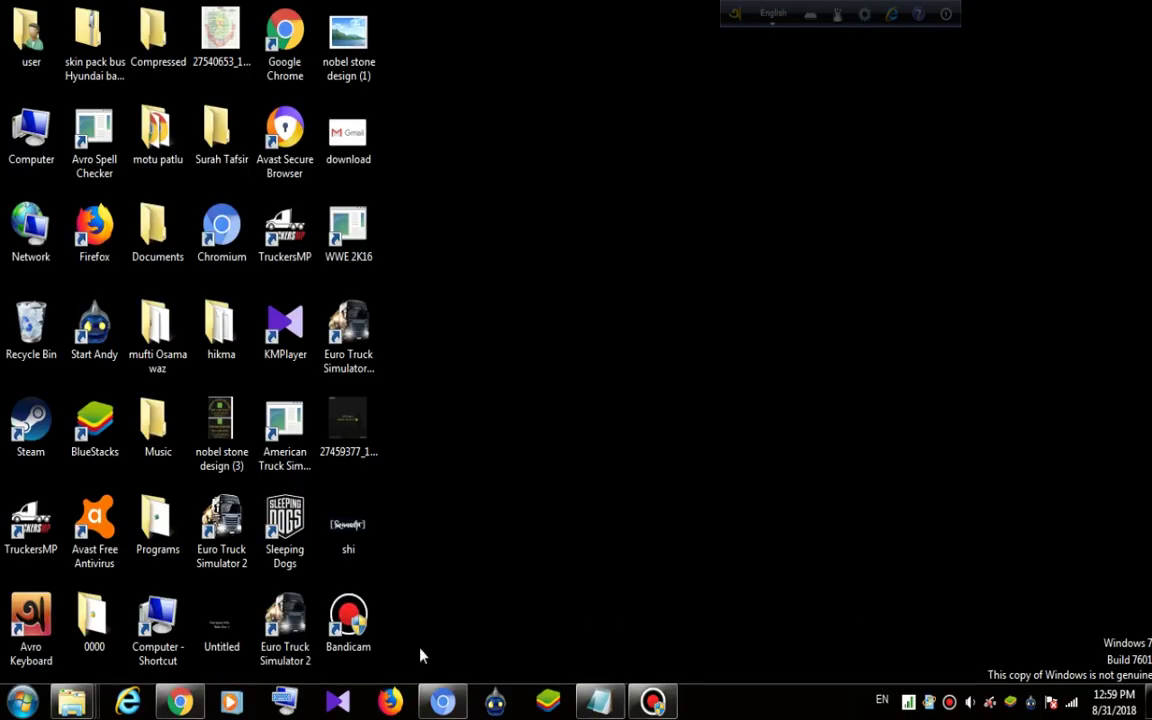
left_click(182, 697)
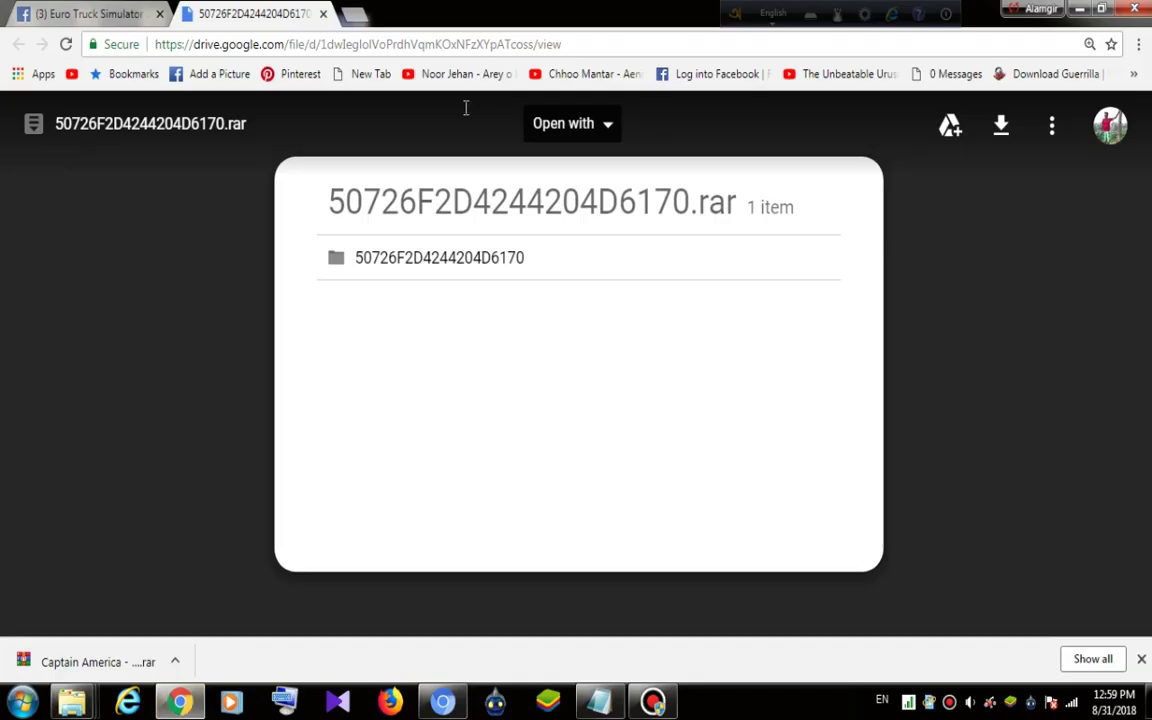
left_click(318, 17)
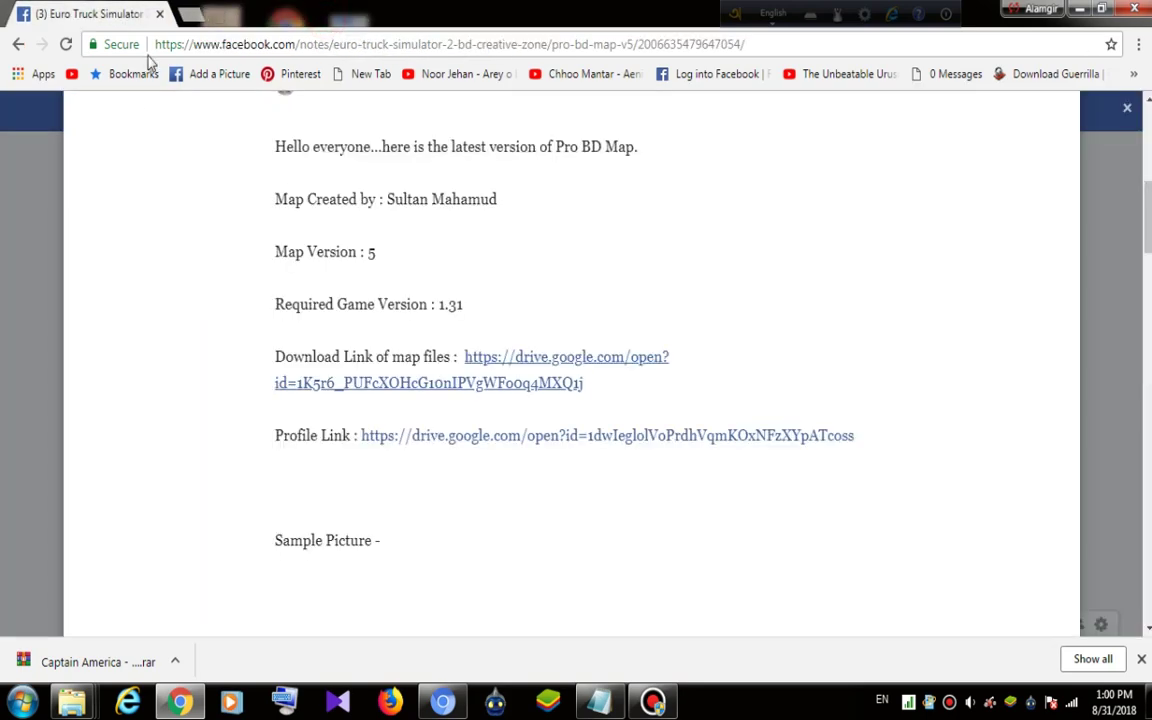
left_click(1128, 148)
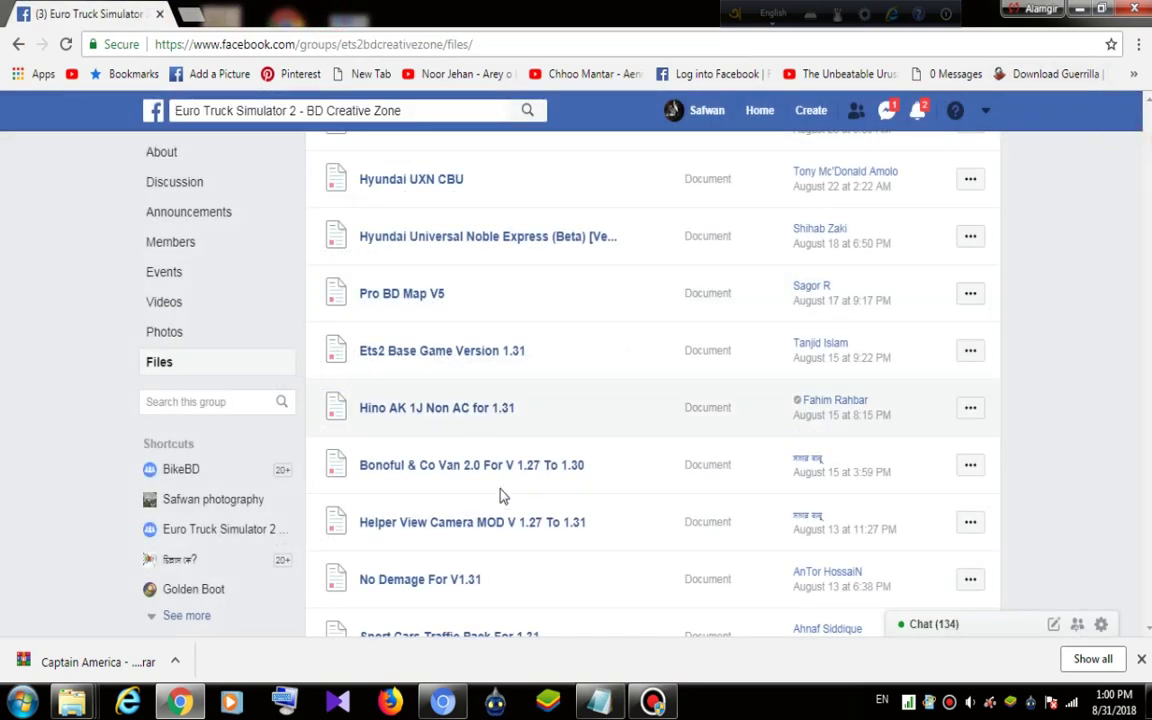
left_click(472, 406)
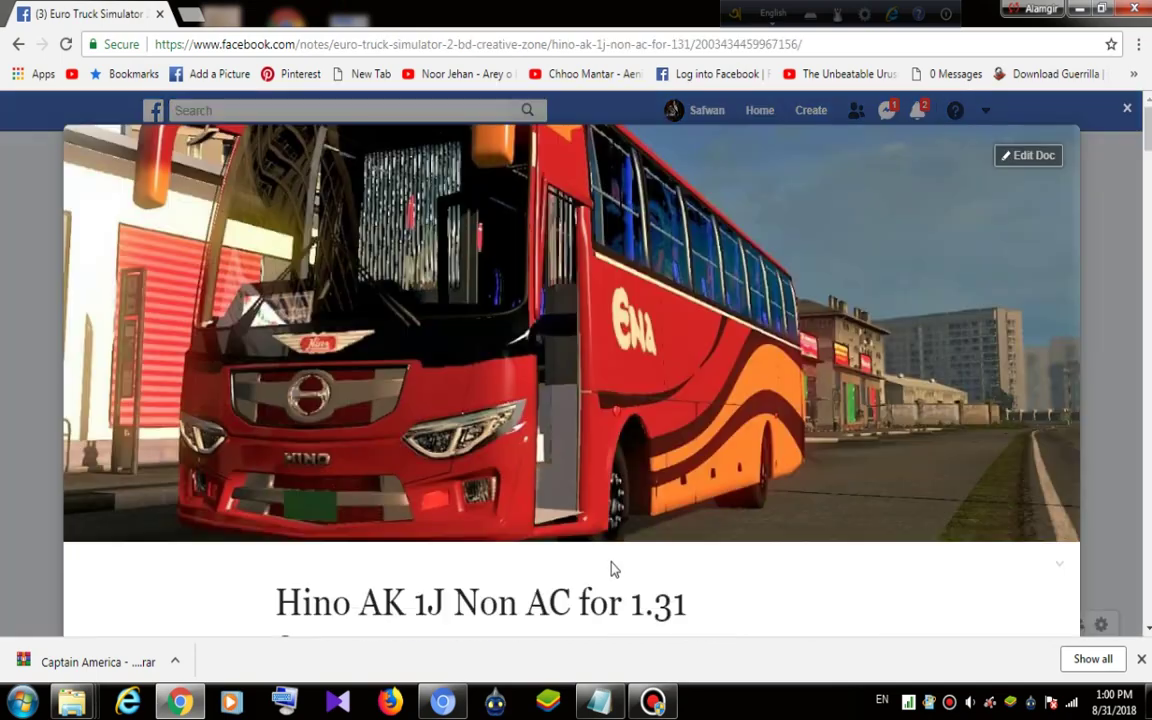
Step: Examine the Hino AK 1J document's game version notes, download links and bus skin pictures
scroll(590, 470, "down", 5)
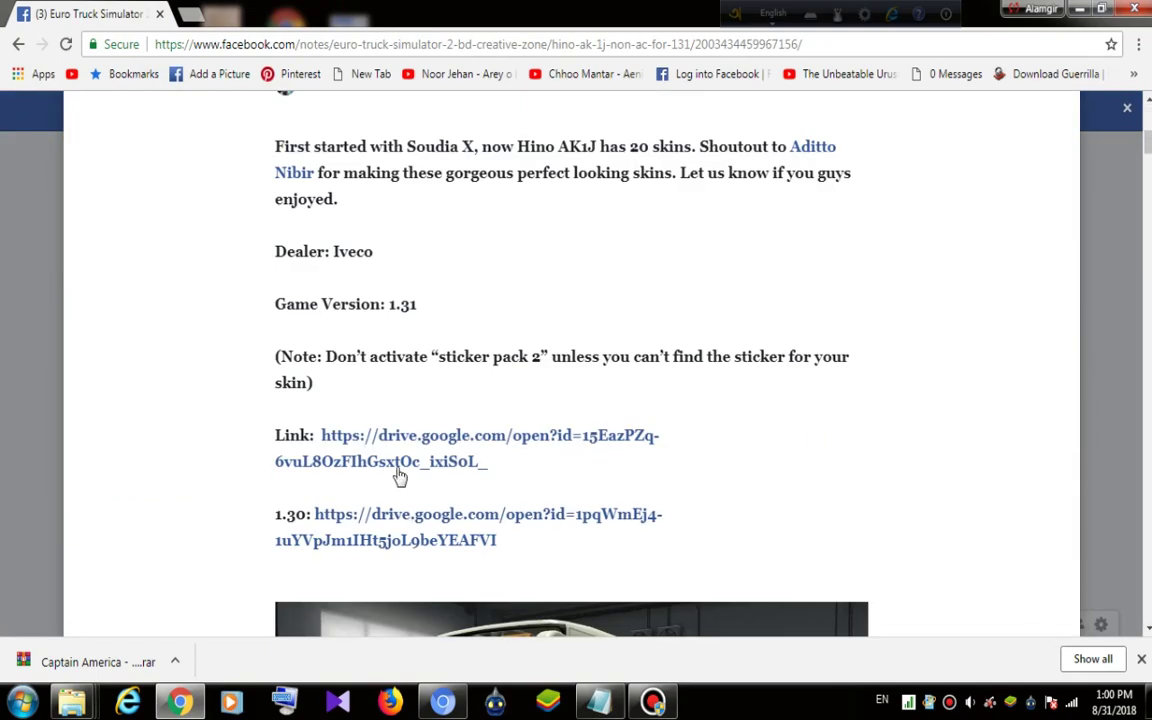
scroll(393, 470, "down", 12)
scroll(420, 508, "down", 20)
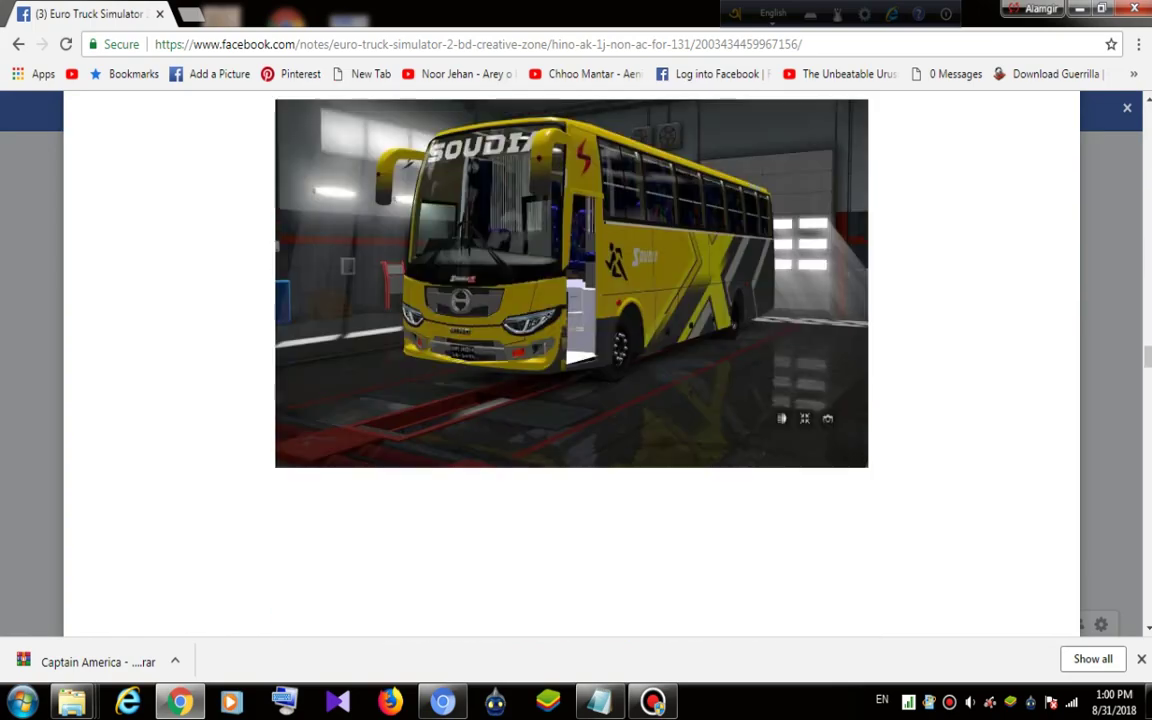
scroll(1092, 500, "down", 5)
scroll(967, 519, "down", 20)
scroll(941, 473, "down", 8)
scroll(735, 419, "up", 12)
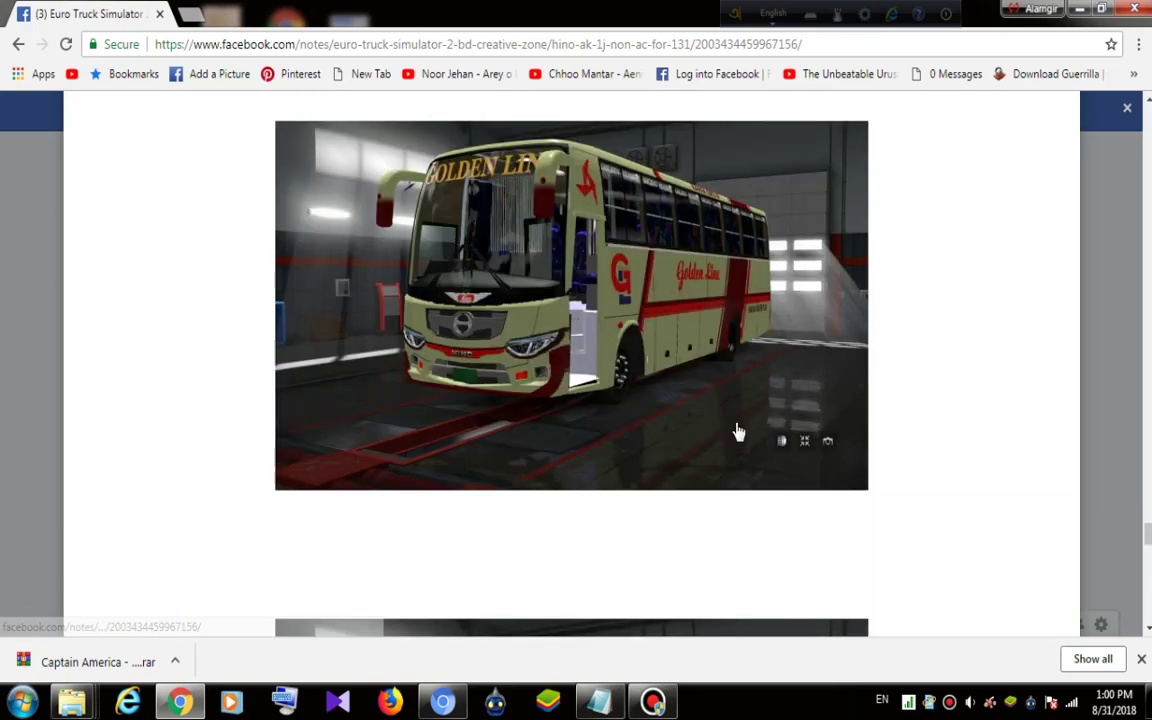
scroll(738, 432, "up", 15)
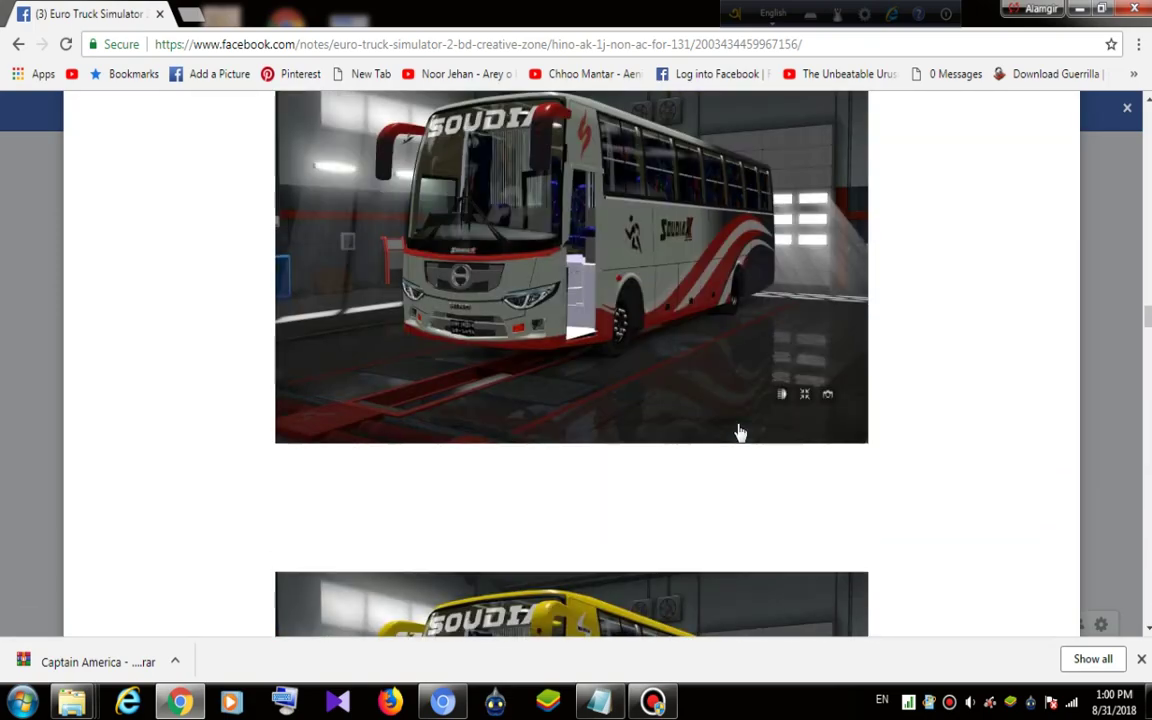
scroll(739, 432, "up", 15)
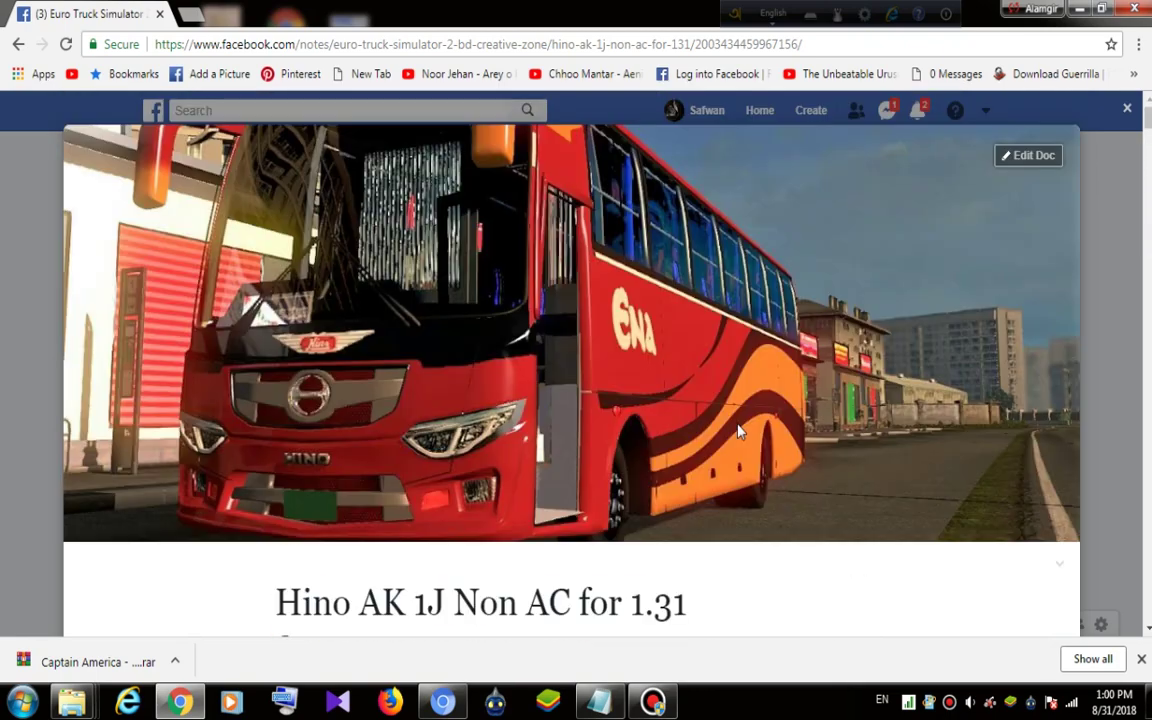
scroll(738, 432, "down", 7)
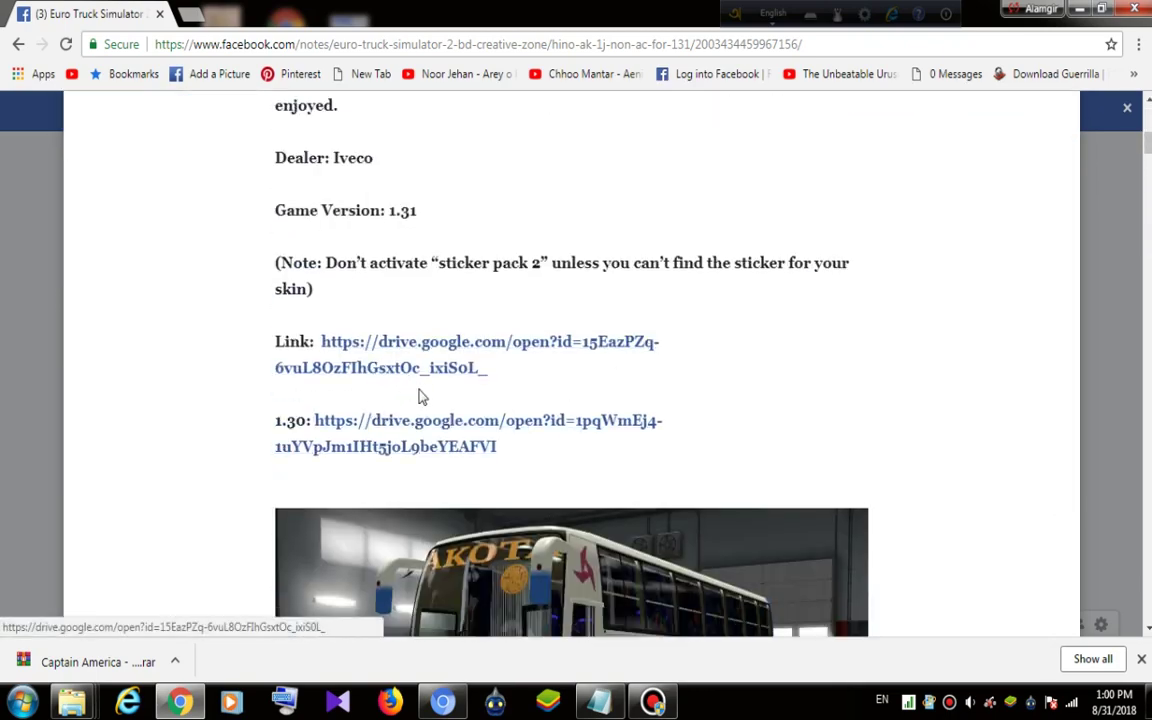
scroll(430, 390, "up", 5)
scroll(491, 460, "down", 5)
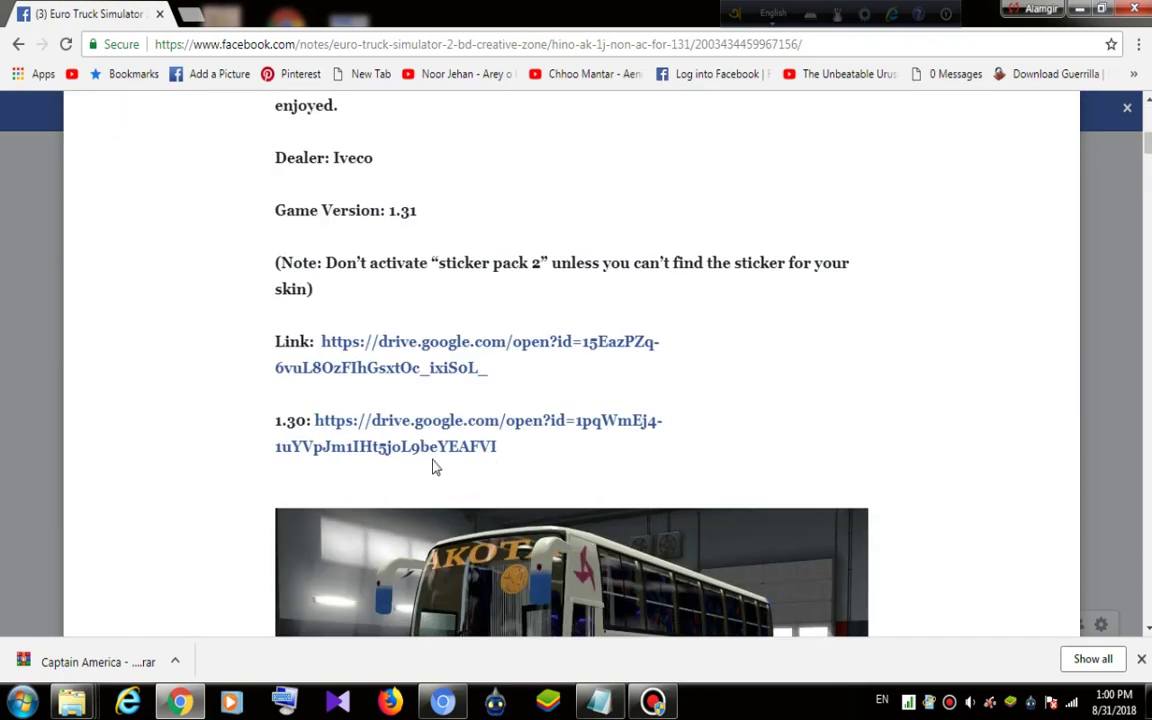
Step: Open the Drive link for the 1.31 Hino bus, copy the page's address and close its tab
left_click(404, 368)
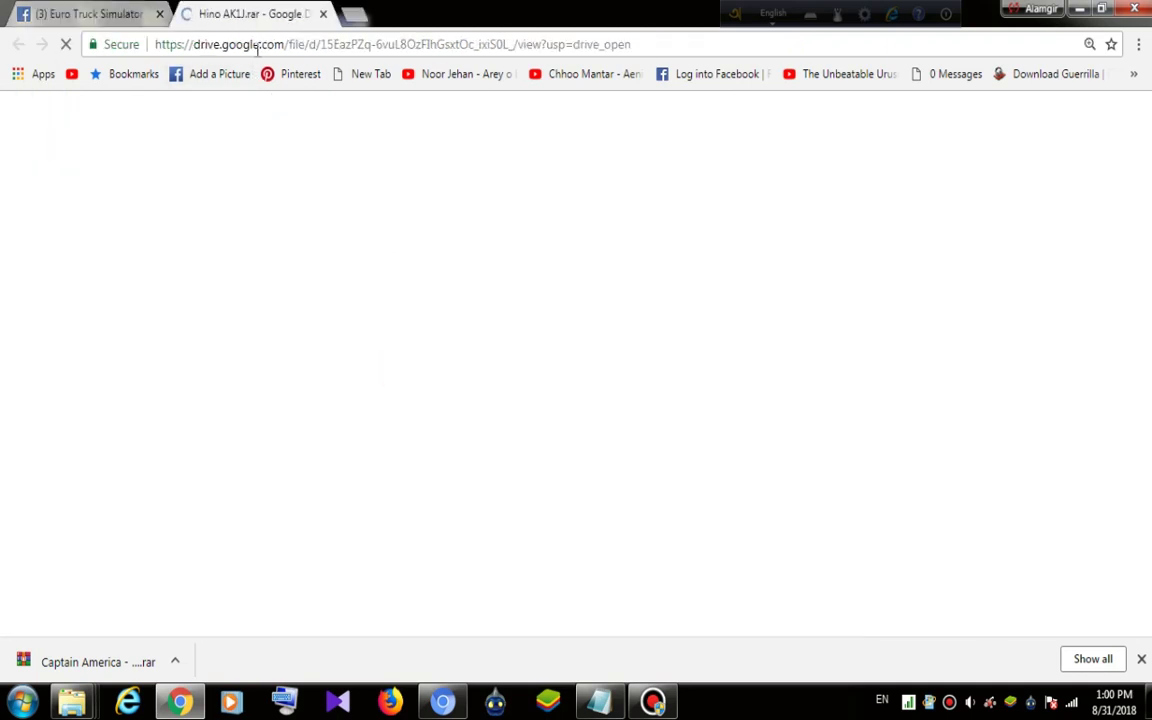
left_click(257, 47)
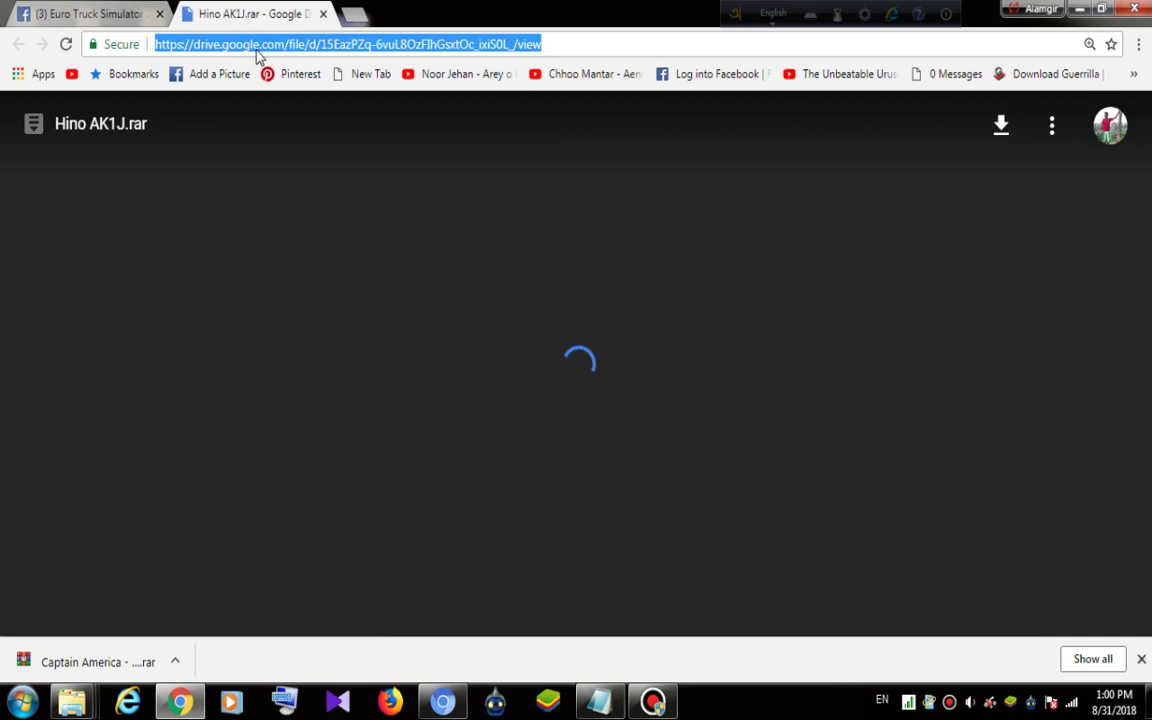
right_click(258, 50)
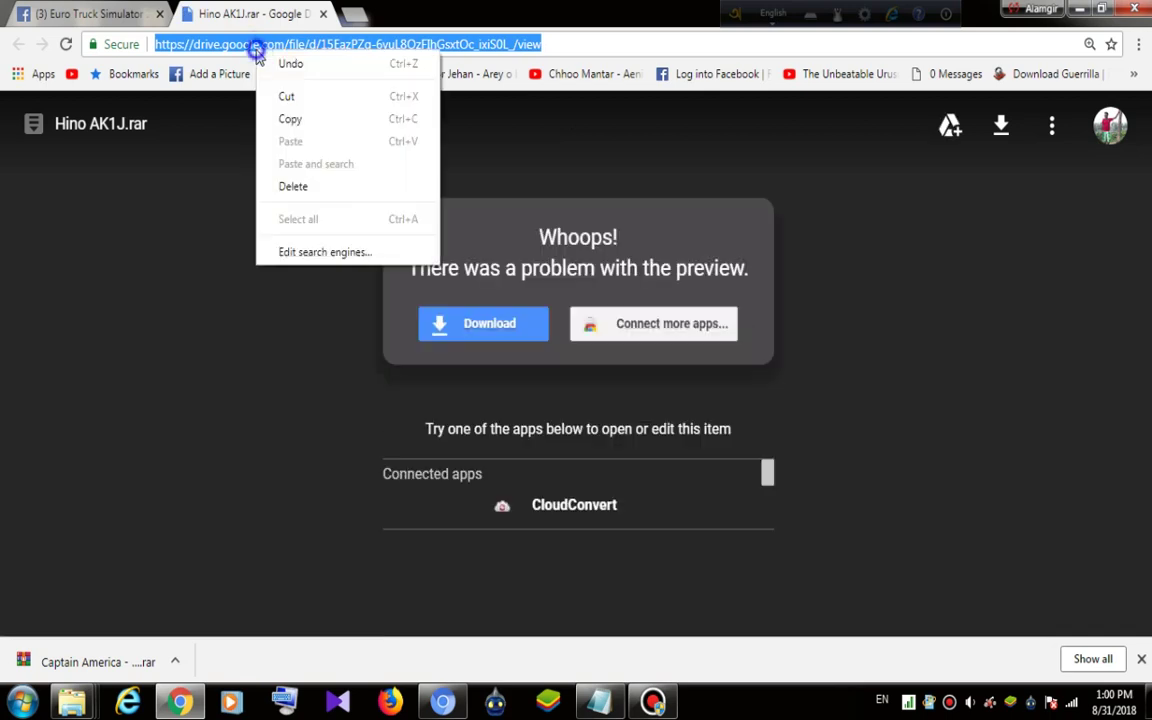
left_click(303, 120)
left_click(323, 14)
Step: Switch to Notepad, paste the copied Drive link and add the line "now download it and extract the file" below it
key("super+d")
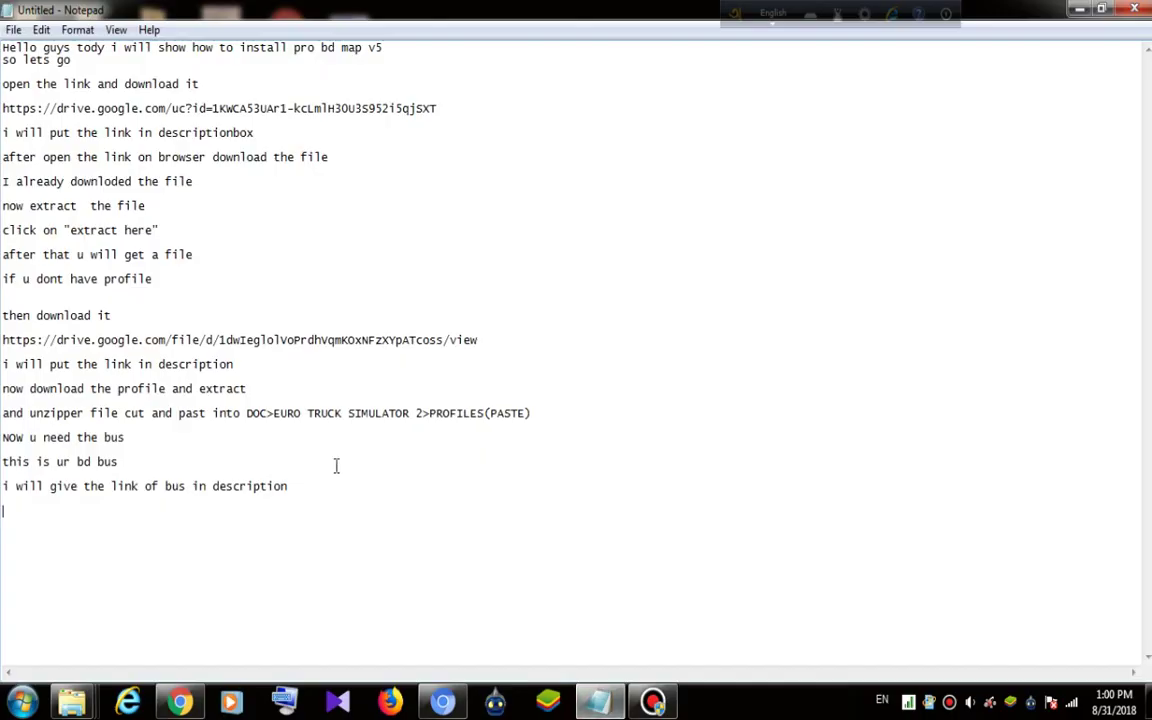
left_click(598, 702)
right_click(36, 518)
left_click(80, 336)
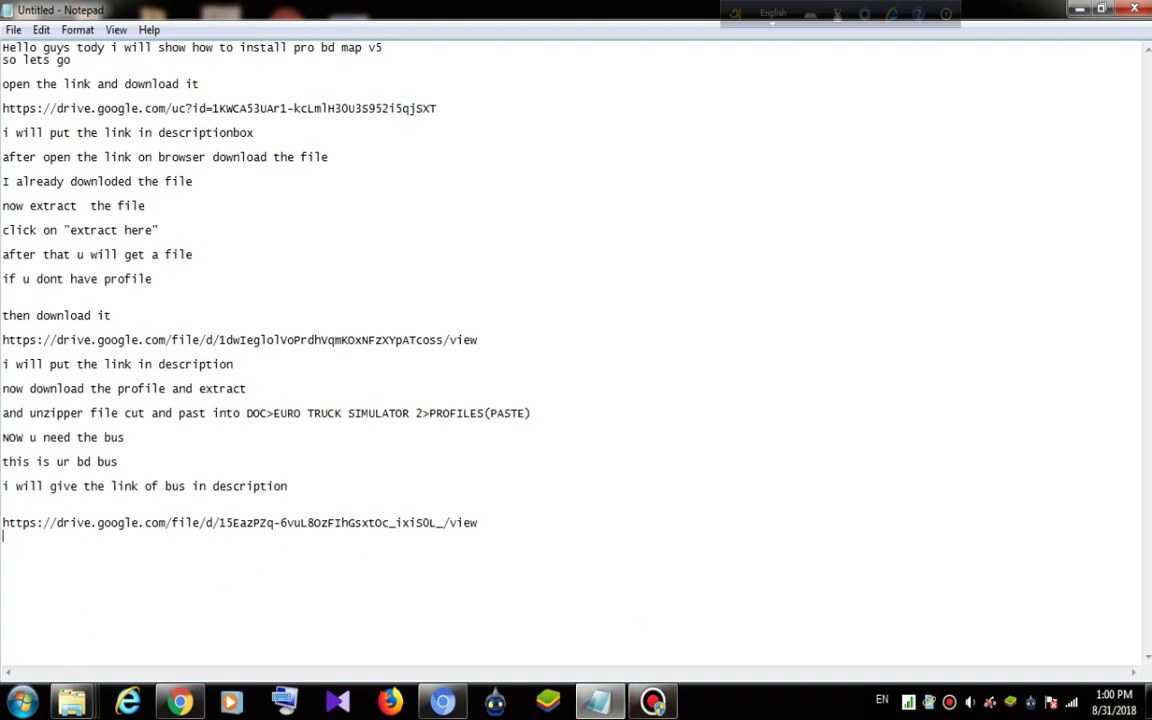
type("now download i")
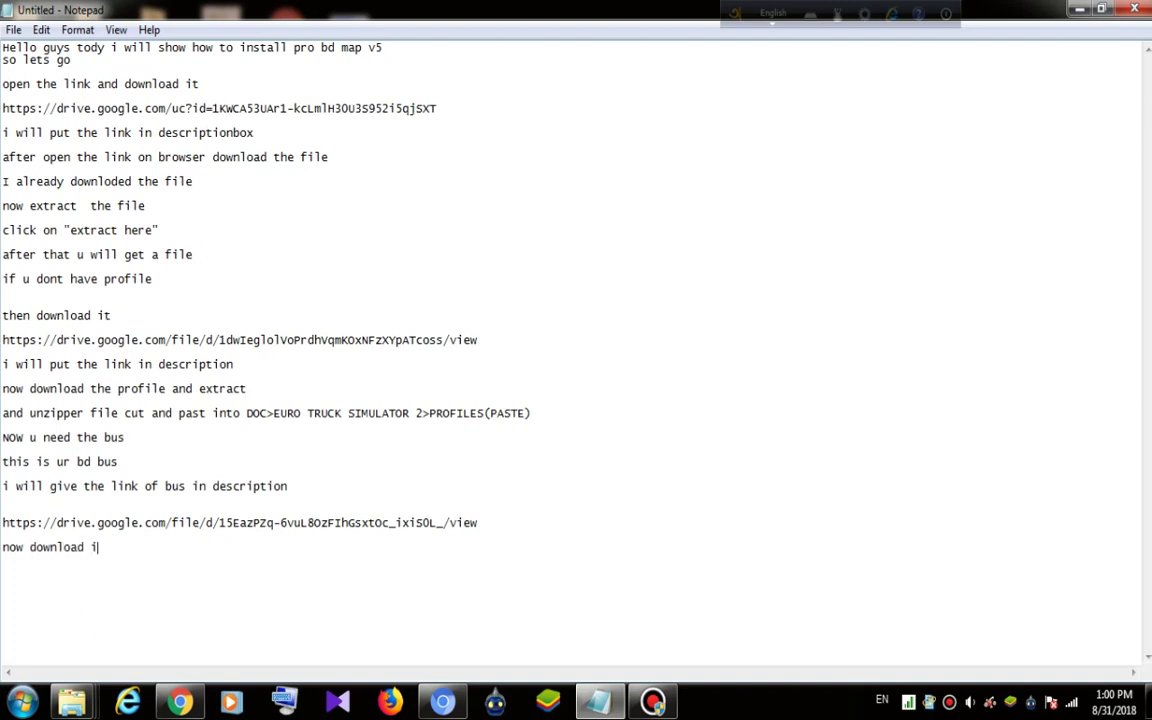
type("t and extract the file")
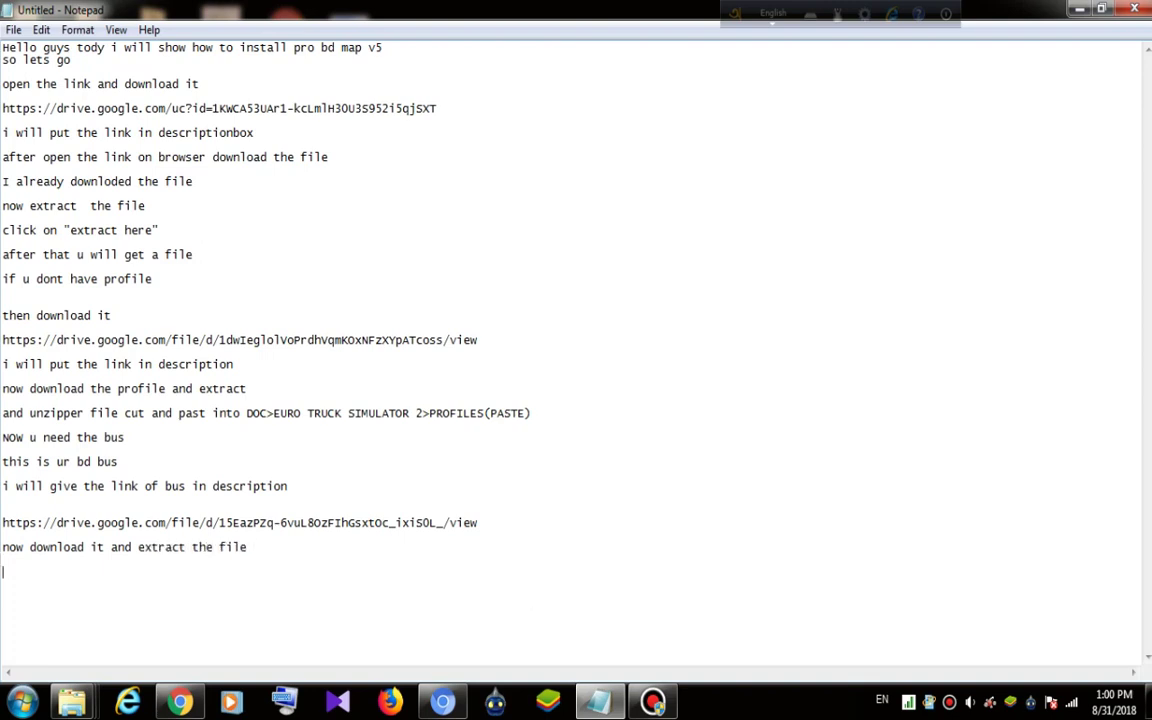
Step: Switch to Chrome and open the copied Hino AK1J.rar Drive link in a new tab
left_click(598, 700)
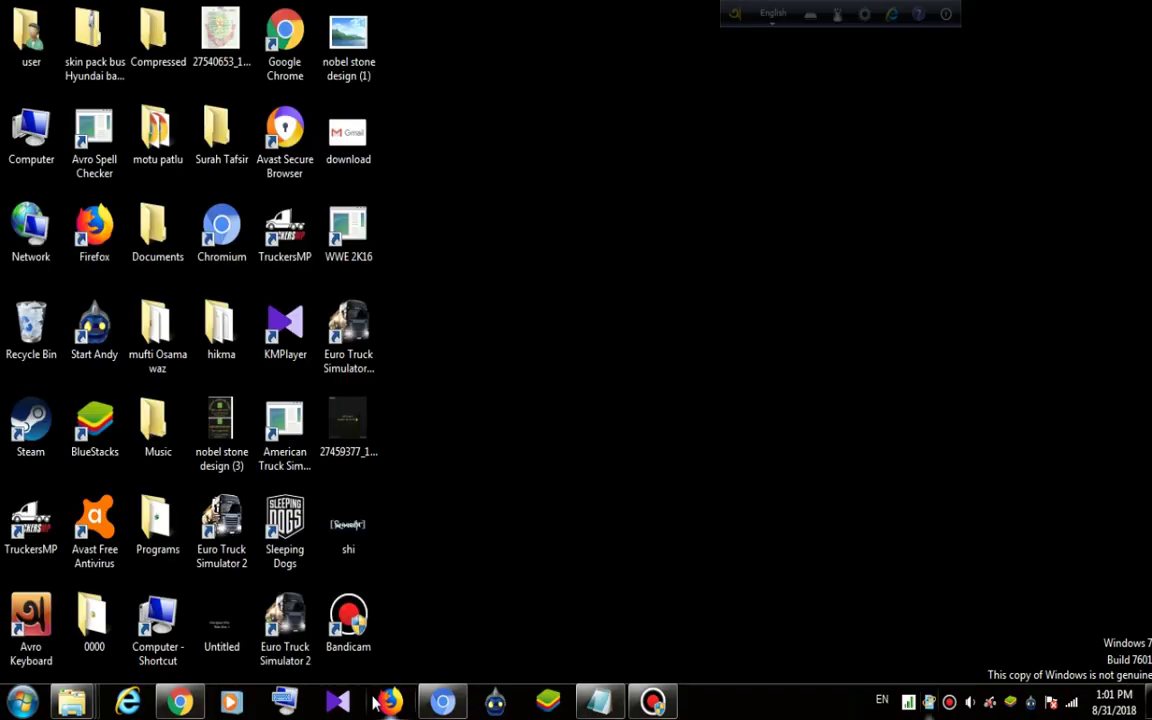
left_click(180, 700)
left_click(197, 12)
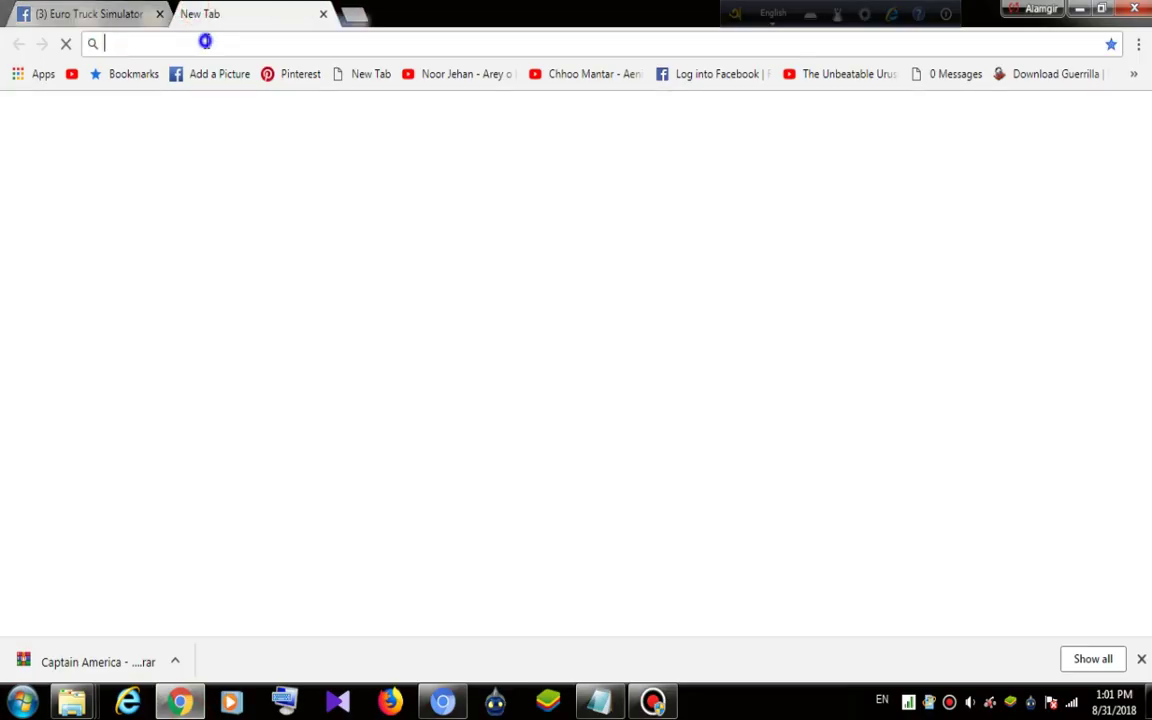
right_click(206, 44)
left_click(278, 136)
key("Return")
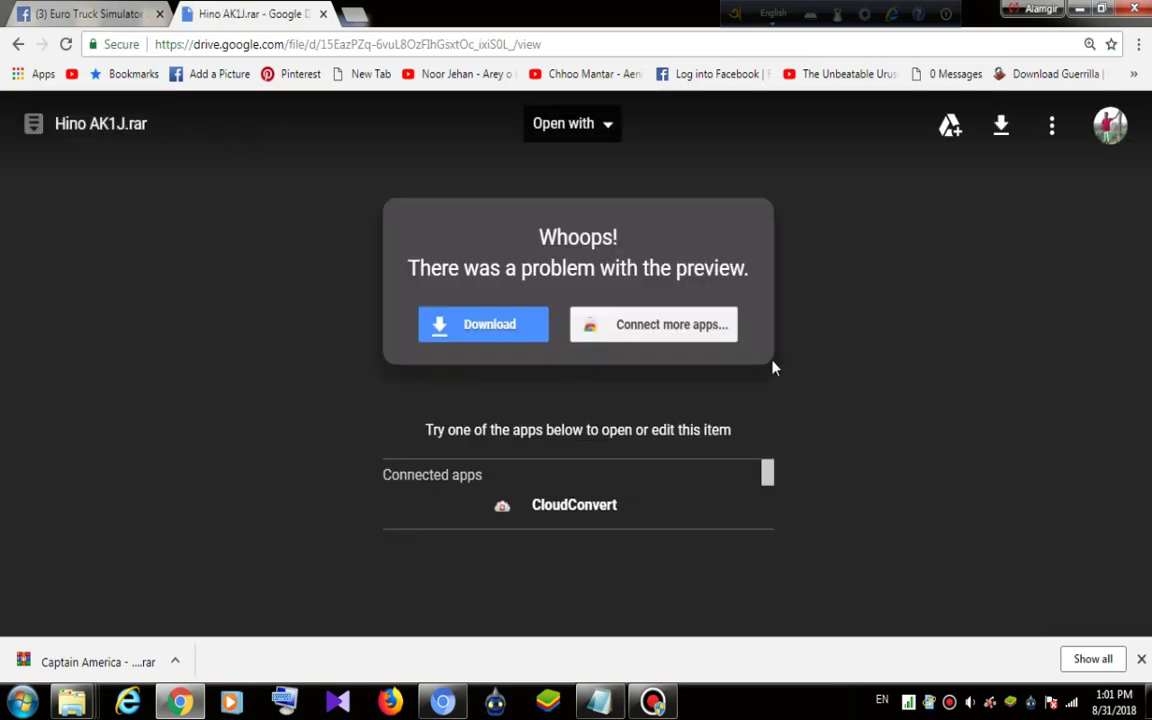
Step: Start downloading Hino AK1J.rar from Google Drive, return to its page and switch to the refreshed desktop
left_click(1001, 124)
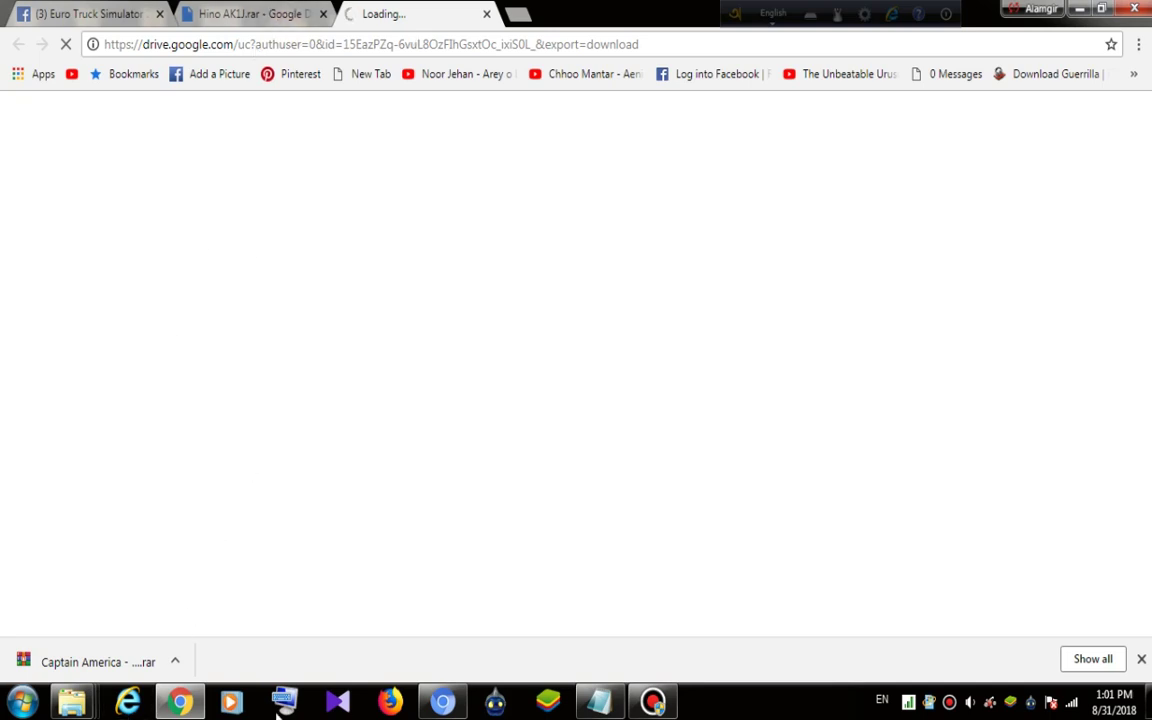
left_click(255, 13)
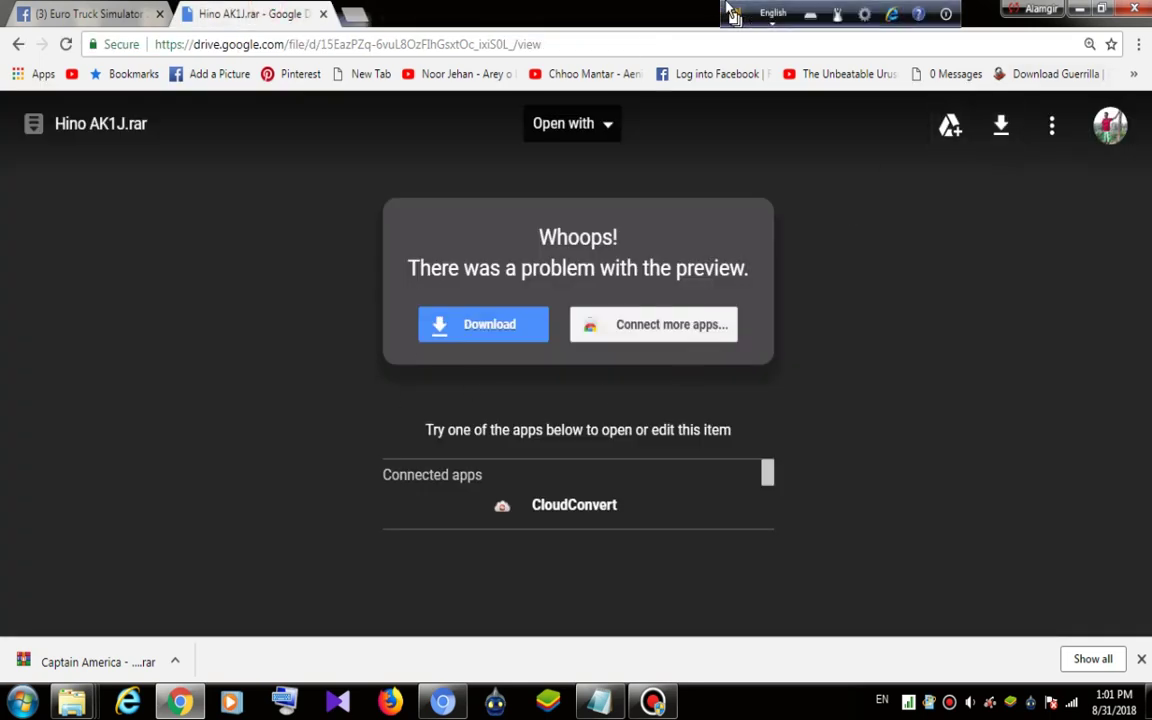
key("super+d")
right_click(533, 155)
left_click(600, 233)
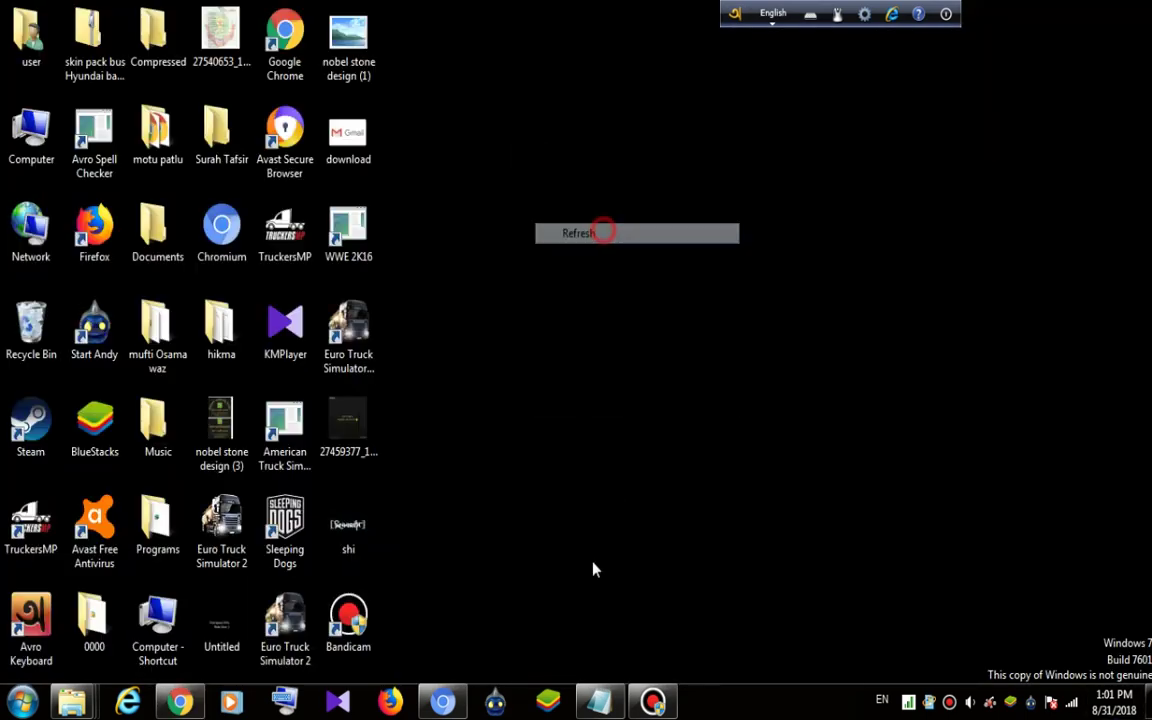
Step: Open the ets2 mods folder on the music and others (D:) drive in Windows Explorer
left_click(32, 143)
double_click(32, 143)
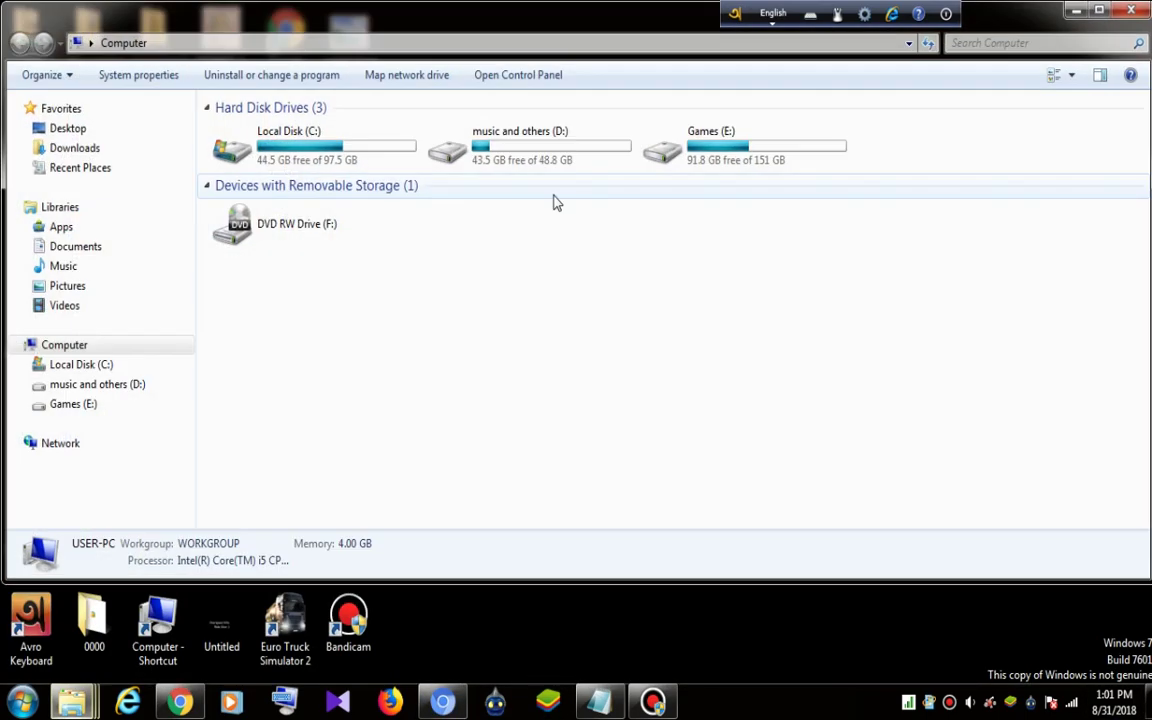
double_click(488, 168)
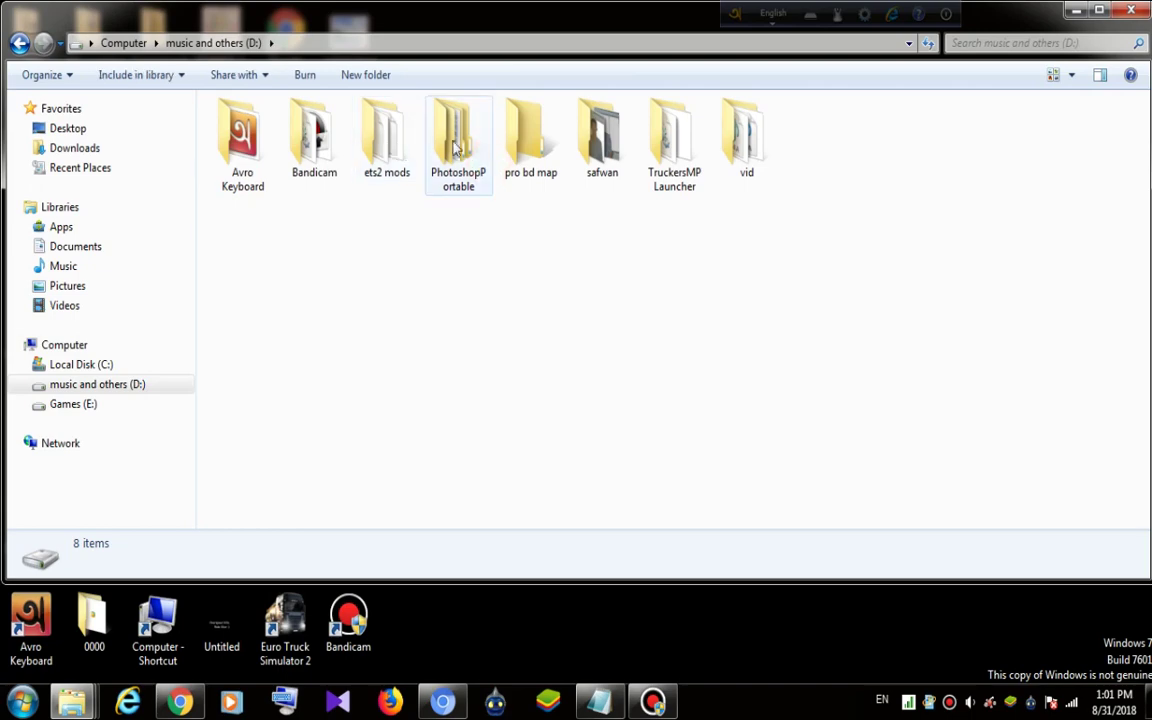
double_click(375, 167)
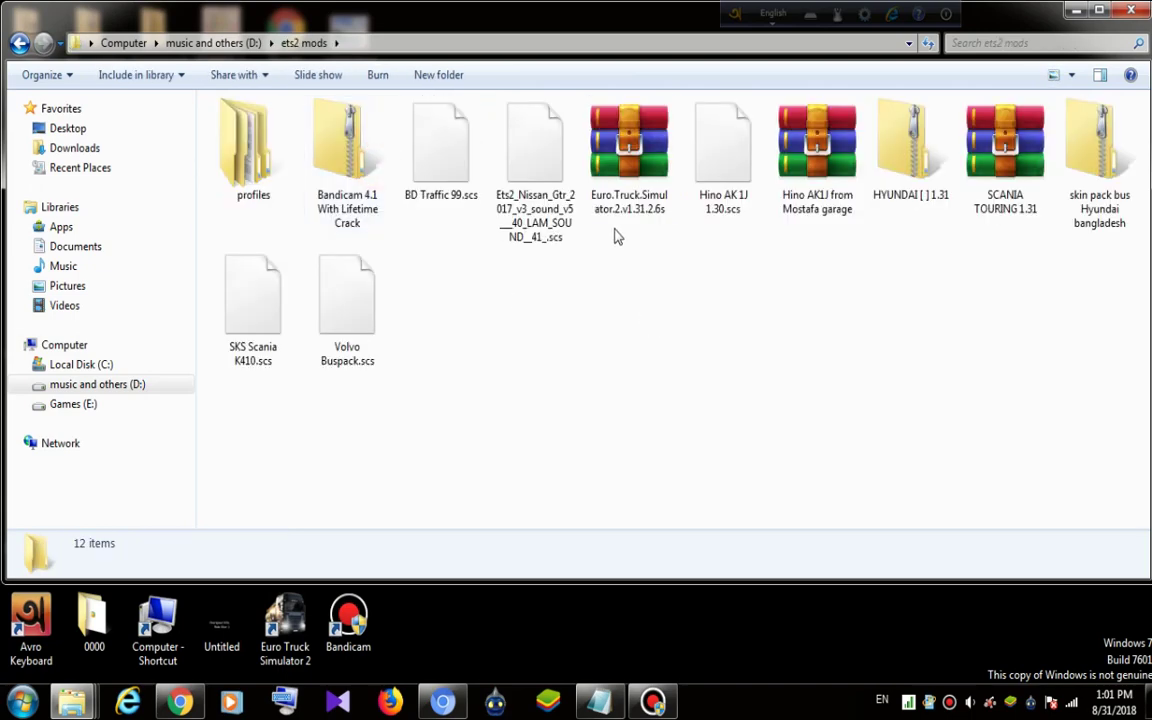
Step: Extract the "Hino AK1J from Mostafa garage" archive into the current folder, select Hino AK 1J 1.30.scs and refresh the listing
left_click(822, 185)
right_click(822, 183)
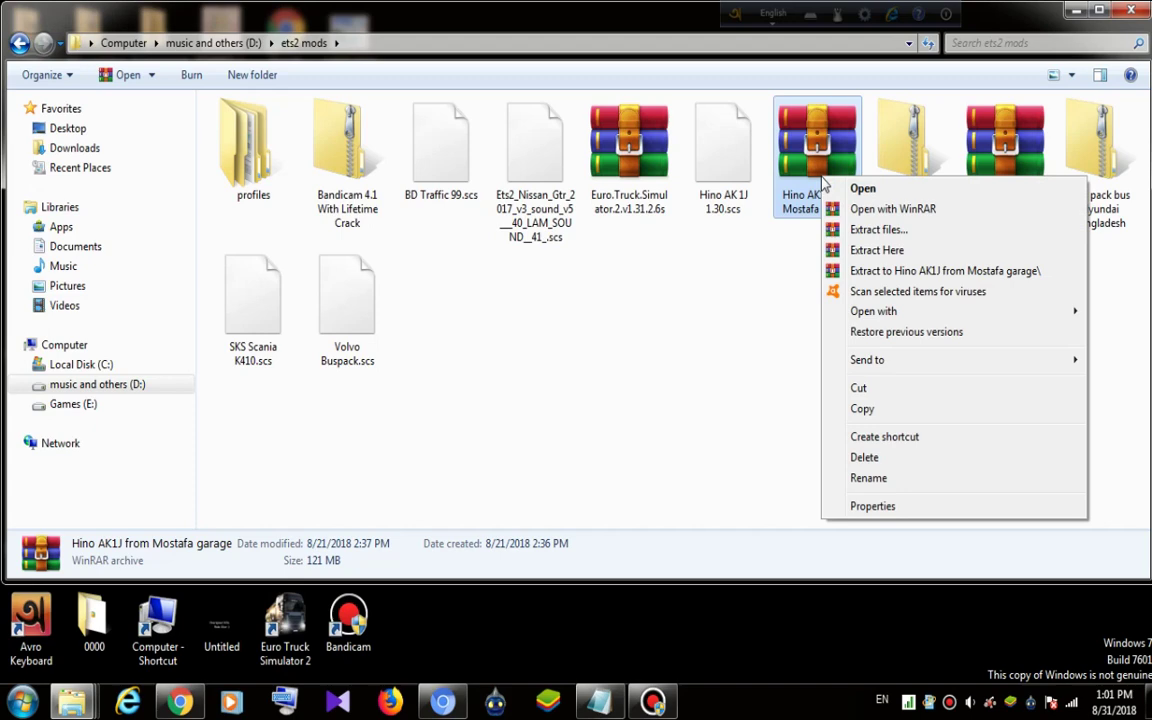
left_click(877, 250)
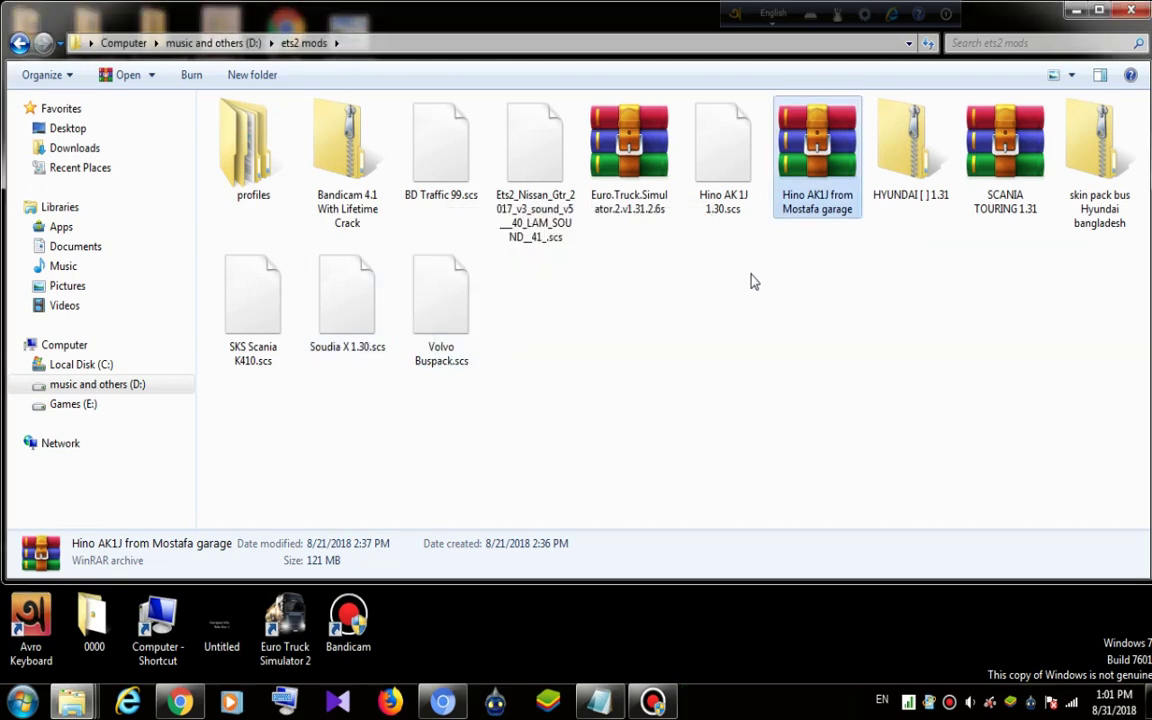
left_click(744, 206)
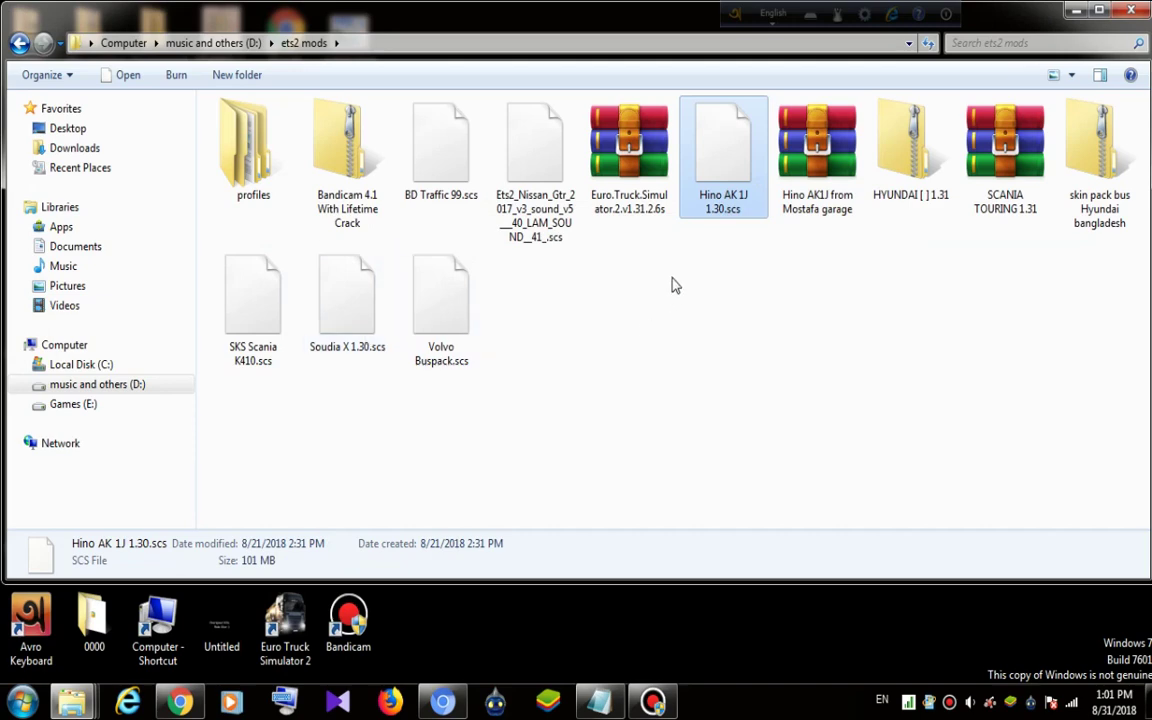
right_click(645, 330)
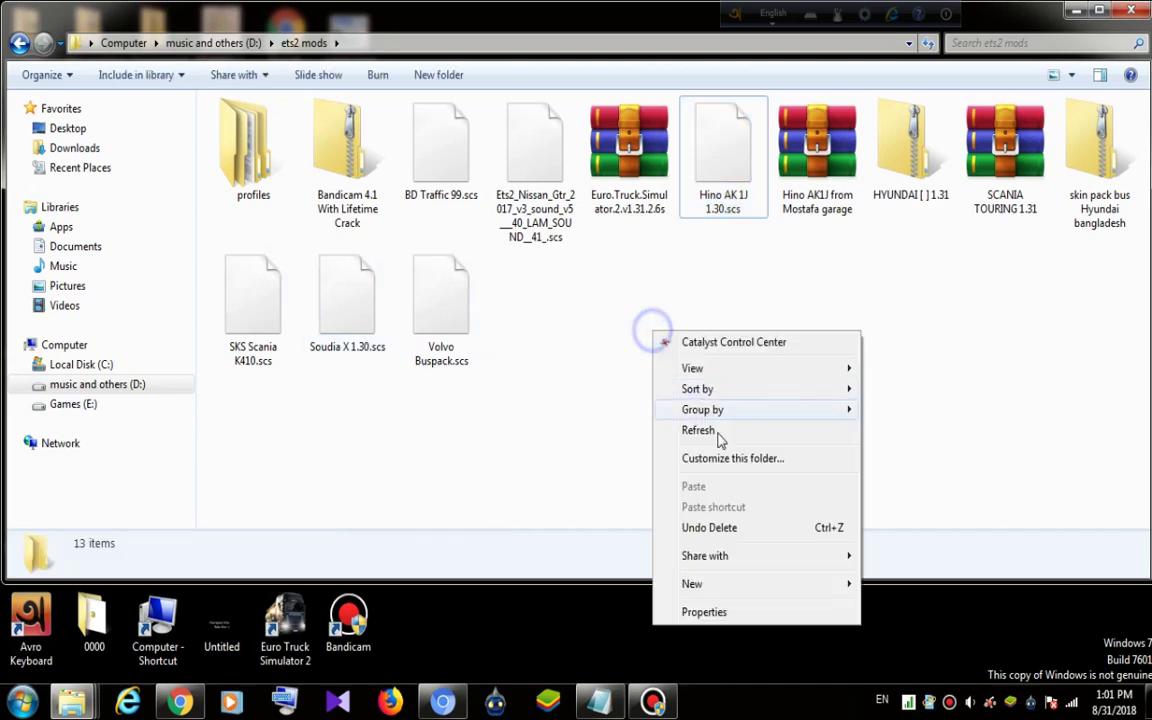
left_click(727, 436)
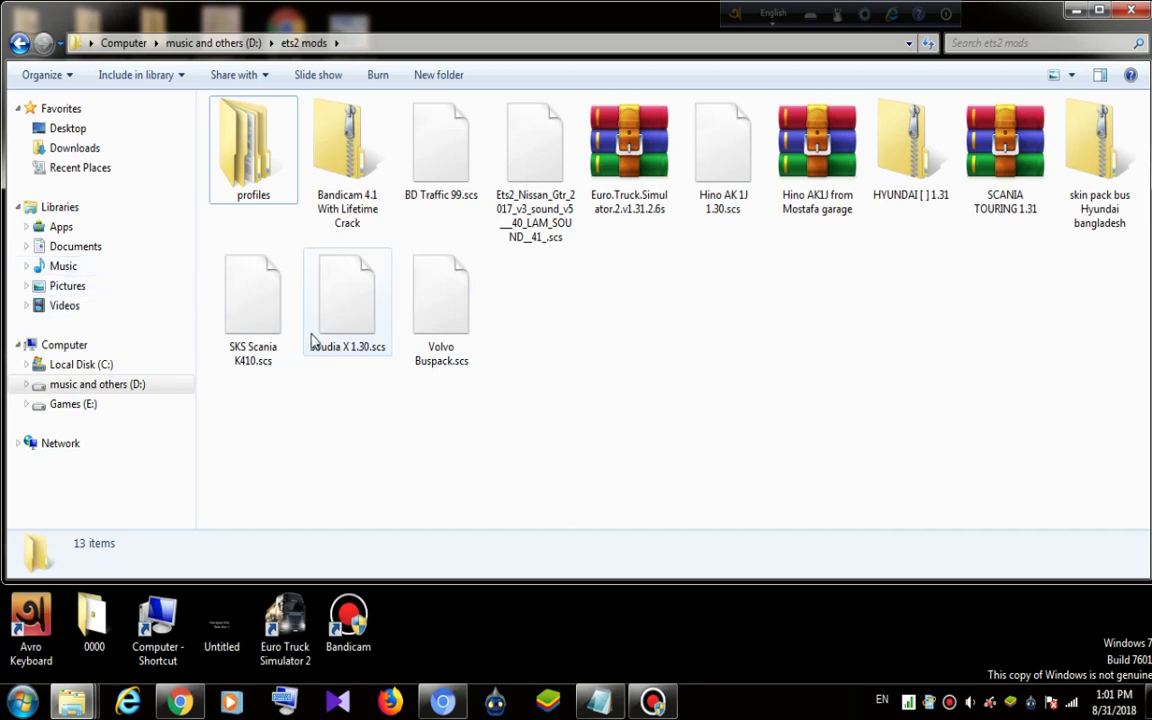
Step: Open the mod folder inside Documents > Euro Truck Simulator 2 and refresh its list of installed mods
left_click(108, 248)
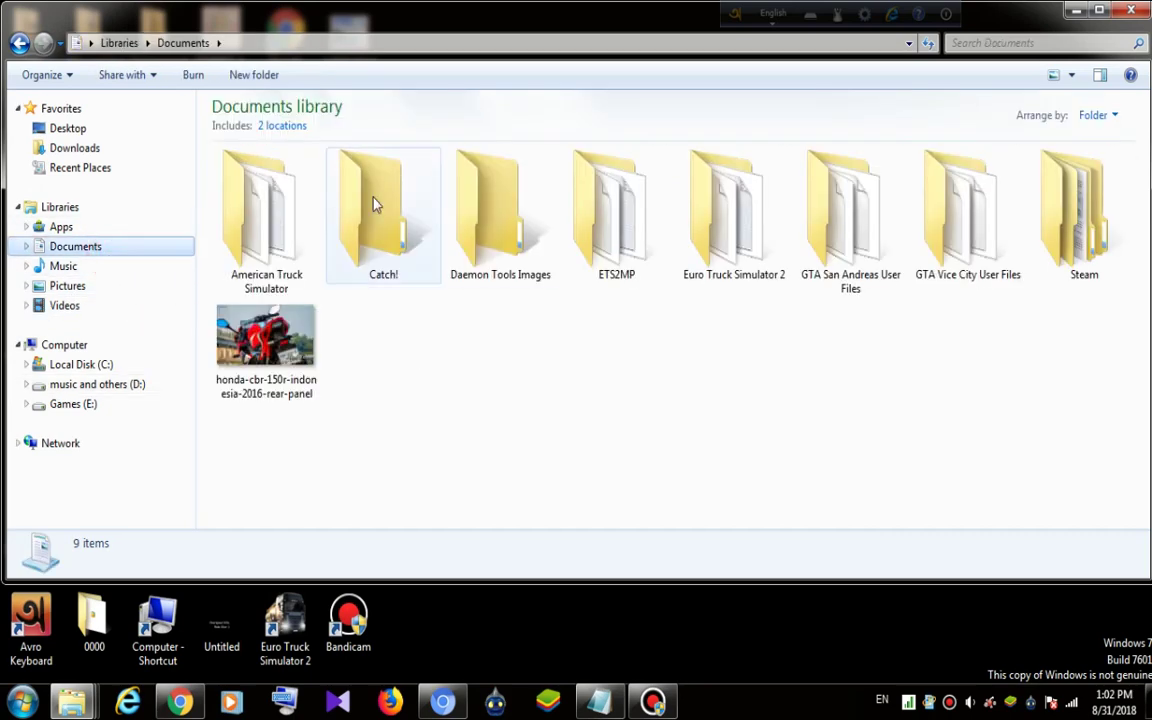
left_click(720, 248)
double_click(720, 248)
double_click(378, 275)
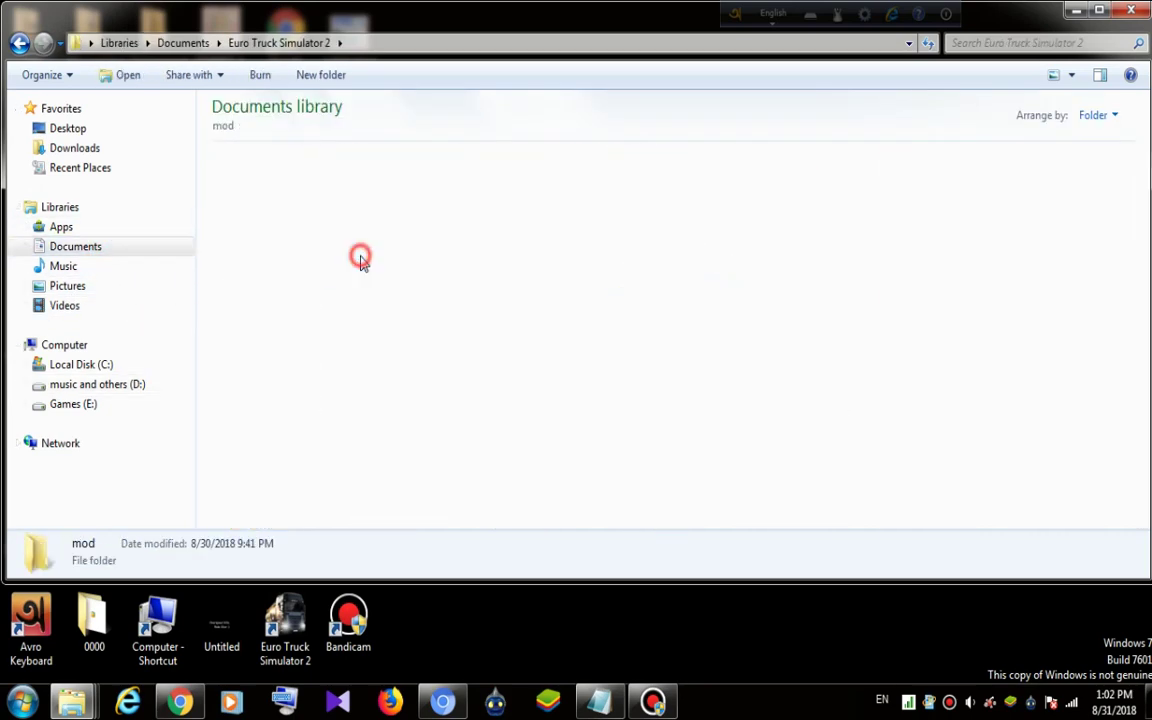
scroll(1040, 450, "down", 1)
right_click(1040, 450)
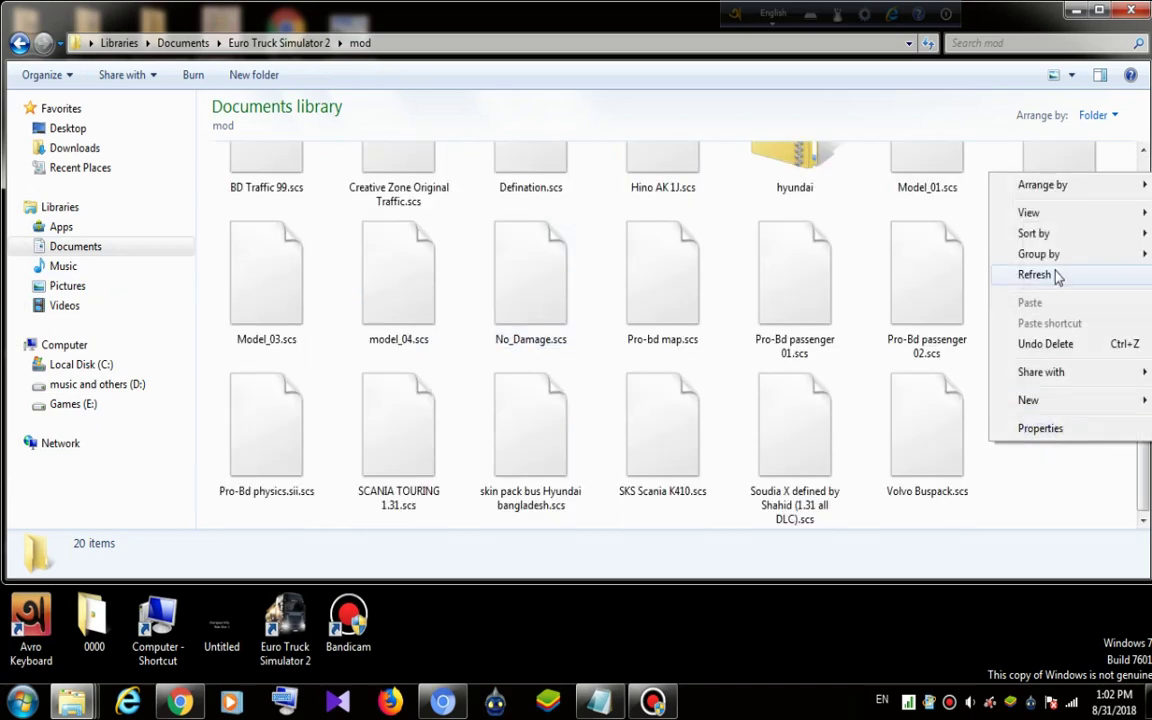
left_click(1057, 310)
right_click(1049, 504)
left_click(1075, 331)
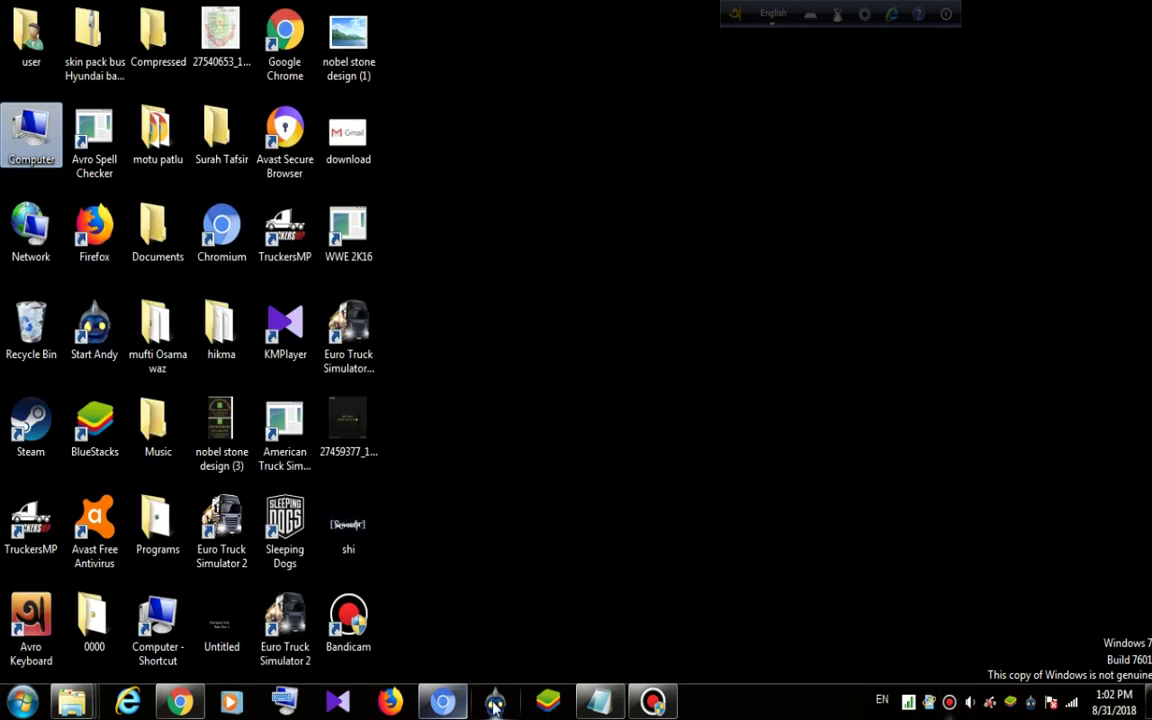
Step: Switch to Notepad and add "now open the games and play" and a line on activating the mod and continuing the game
left_click(600, 702)
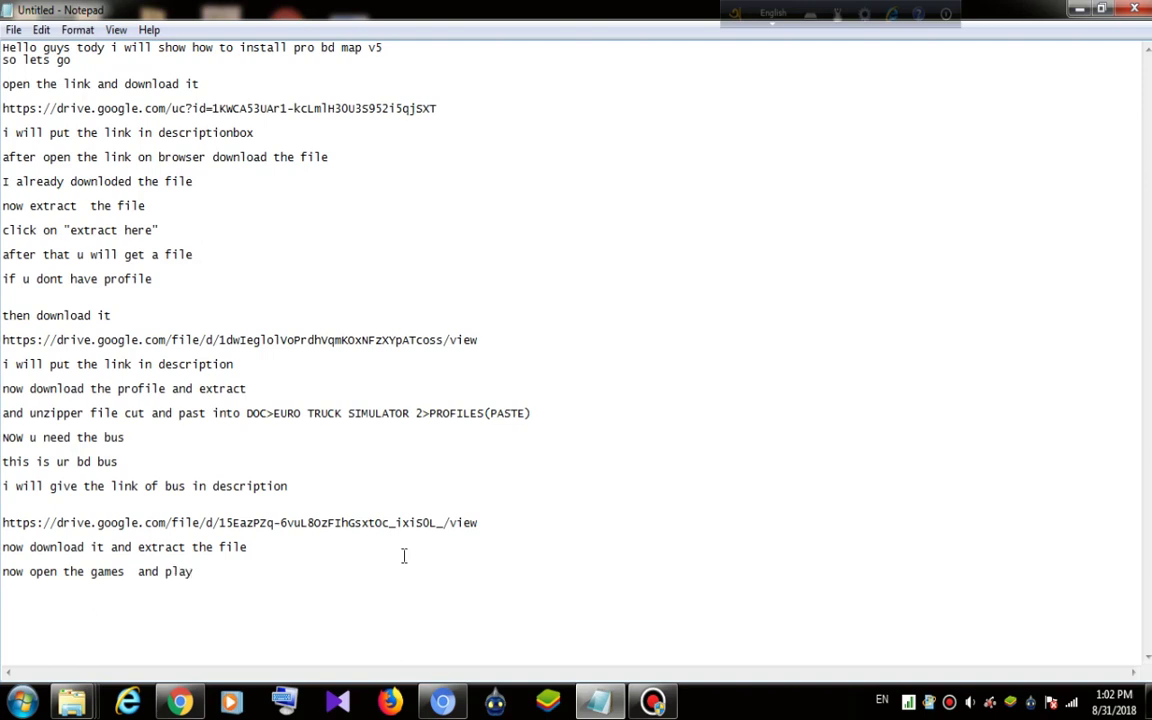
type("tive mod and co")
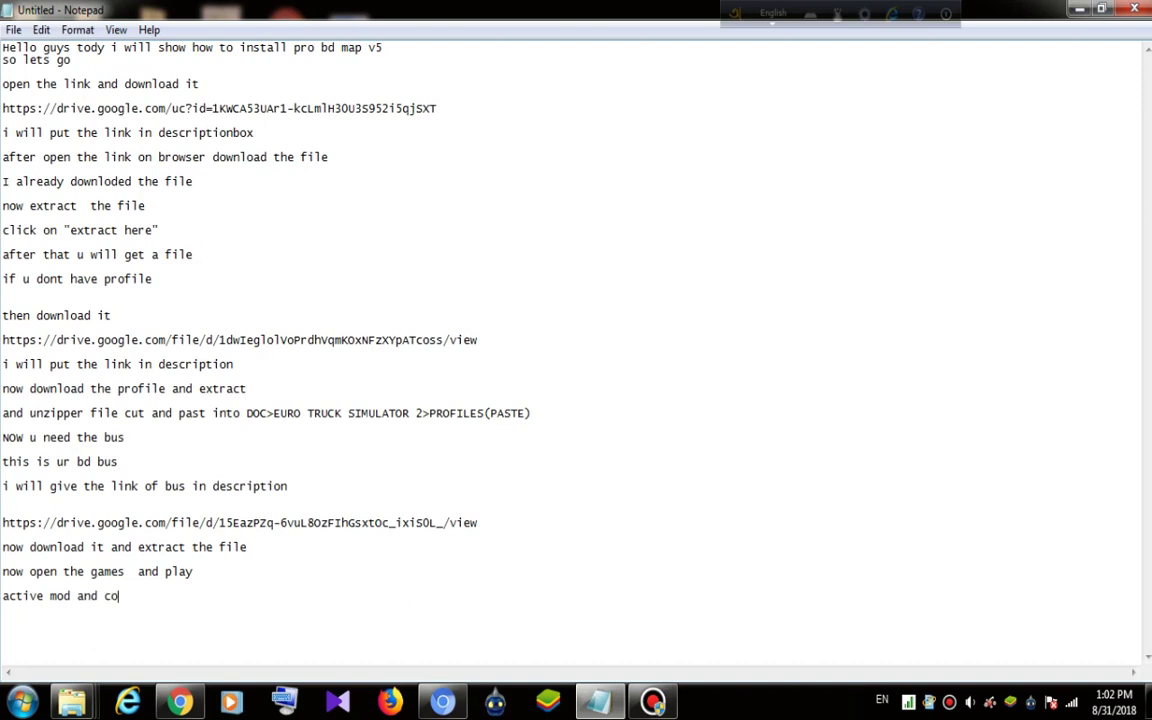
type("ue thw gam")
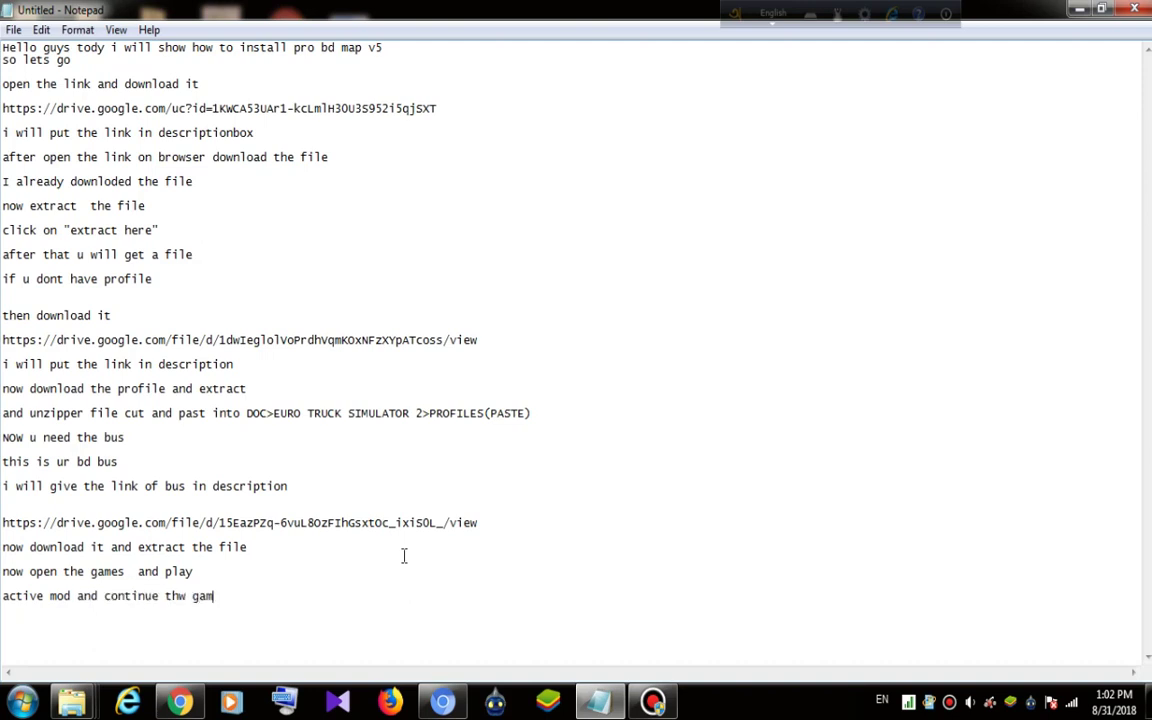
key("BackSpace")
key("BackSpace")
key("BackSpace")
key("BackSpace")
type("gam")
key("super+d")
right_click(648, 256)
left_click(803, 374)
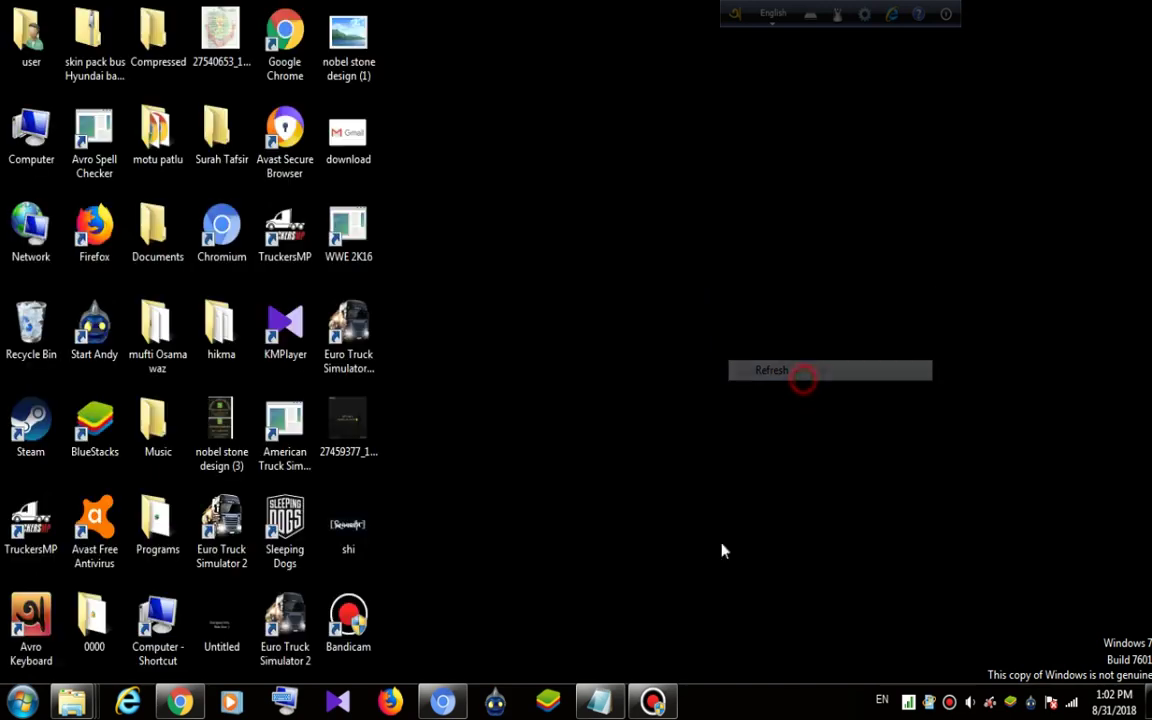
left_click(652, 703)
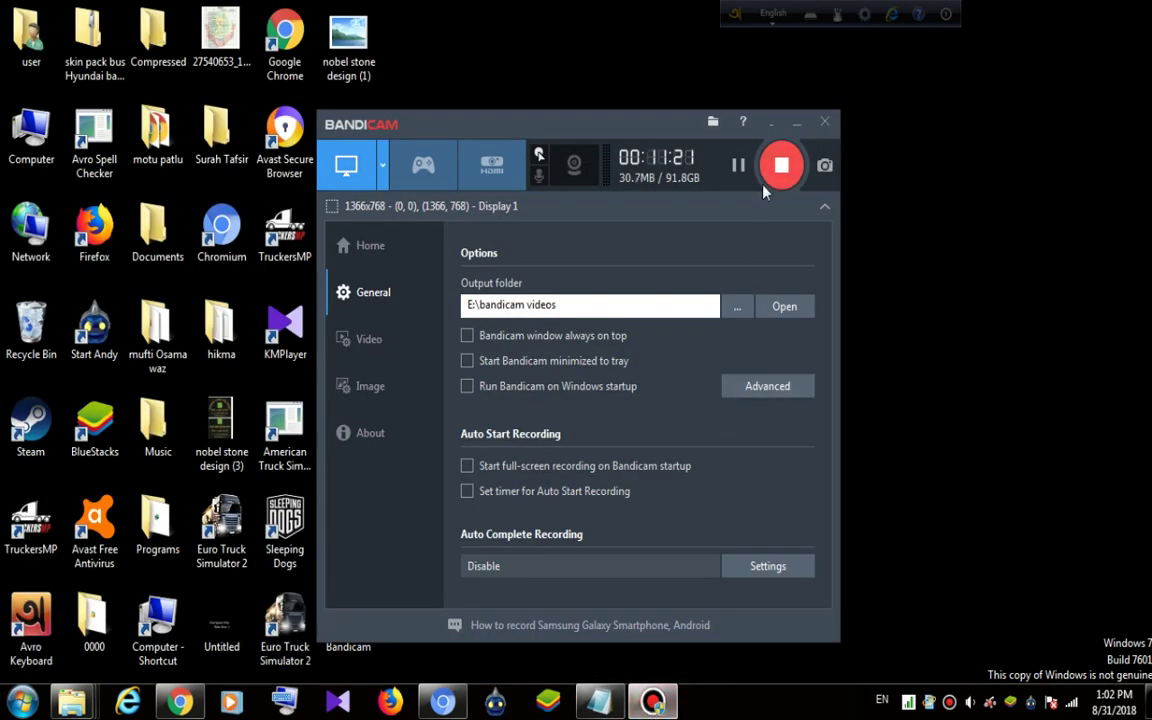
key("super+d")
right_click(597, 159)
left_click(658, 243)
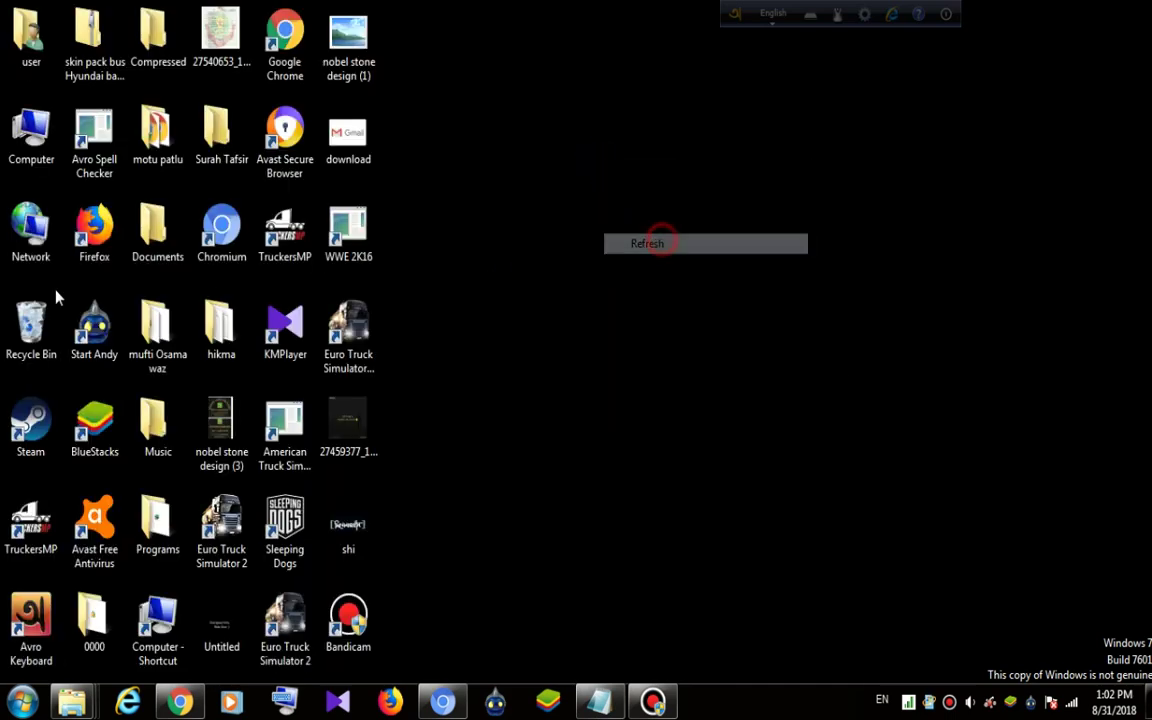
Step: Go to the Euro Truck Simulator 2 installation on Games (E:), open bin > win_x64 and launch eurotrucks2
double_click(7, 155)
double_click(762, 153)
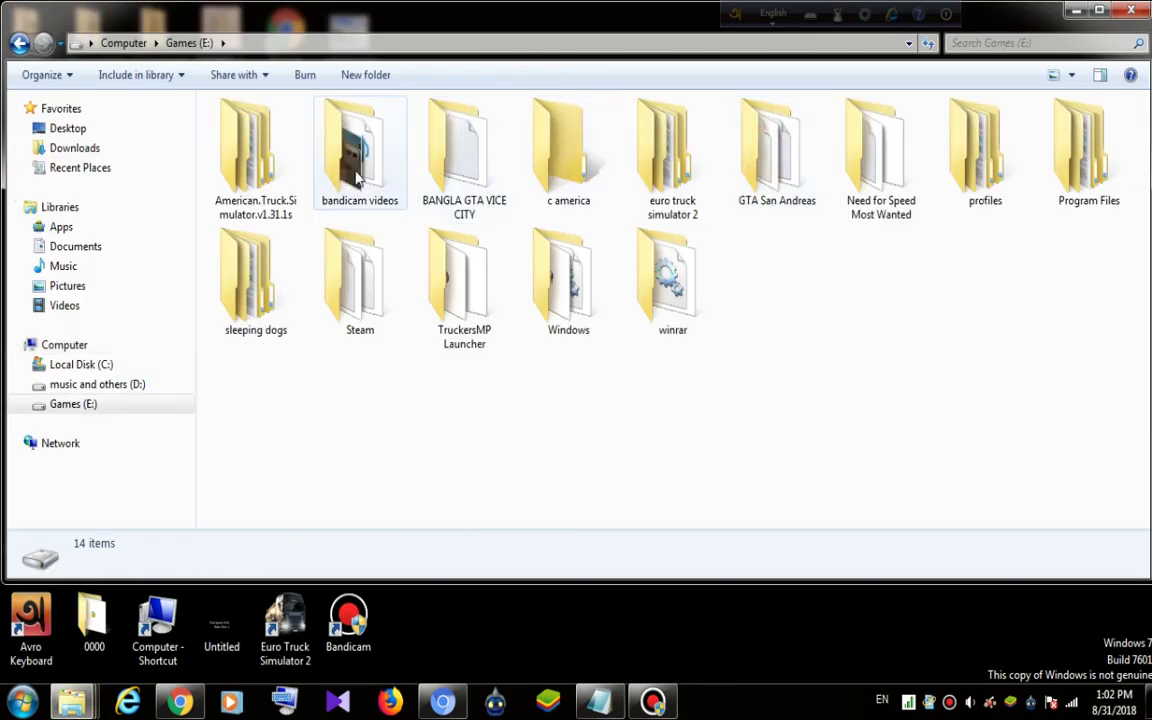
double_click(668, 160)
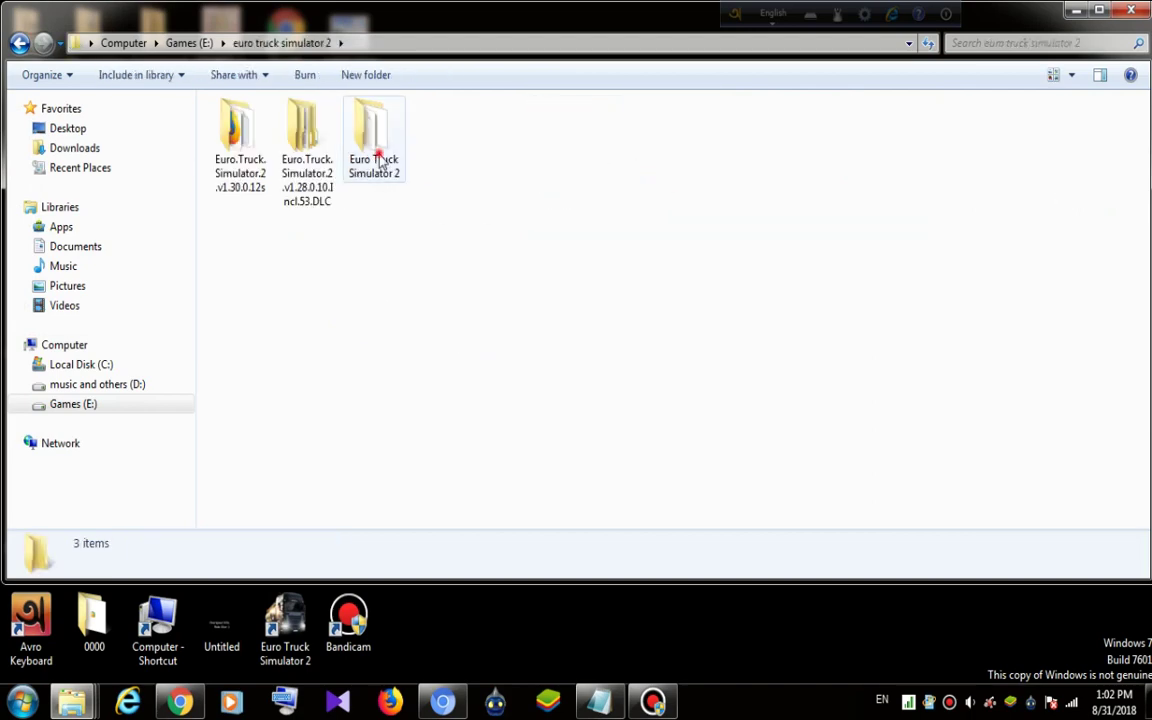
double_click(381, 163)
scroll(268, 250, "down", 15)
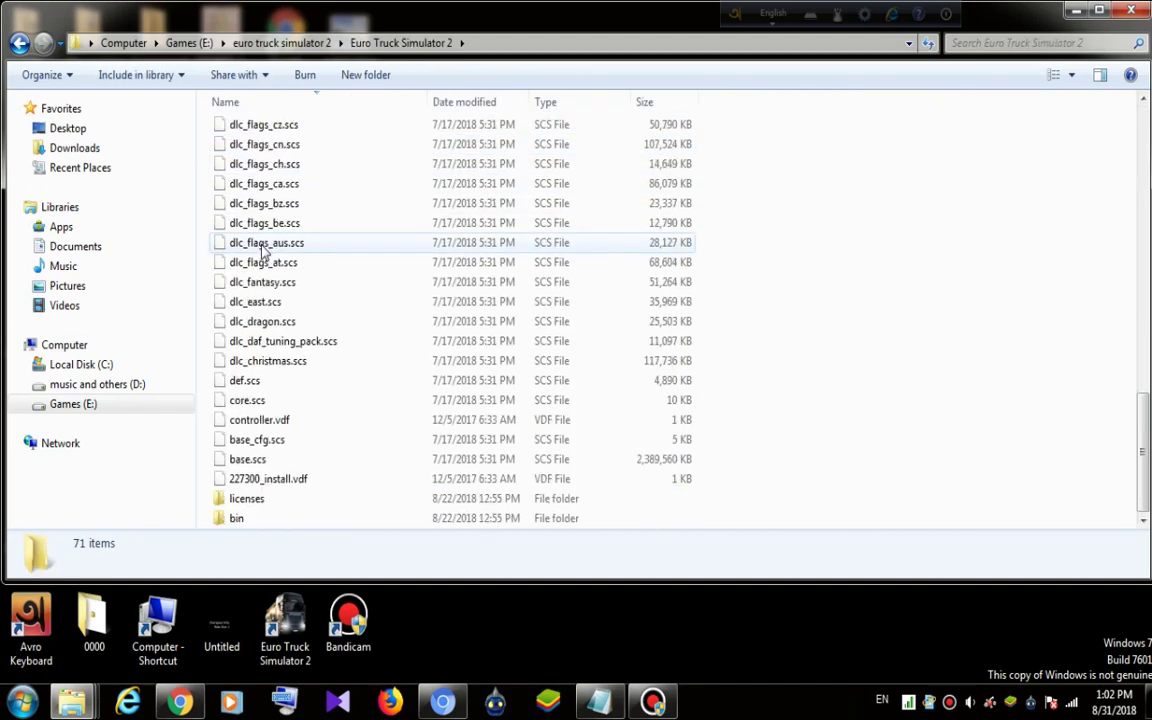
double_click(318, 524)
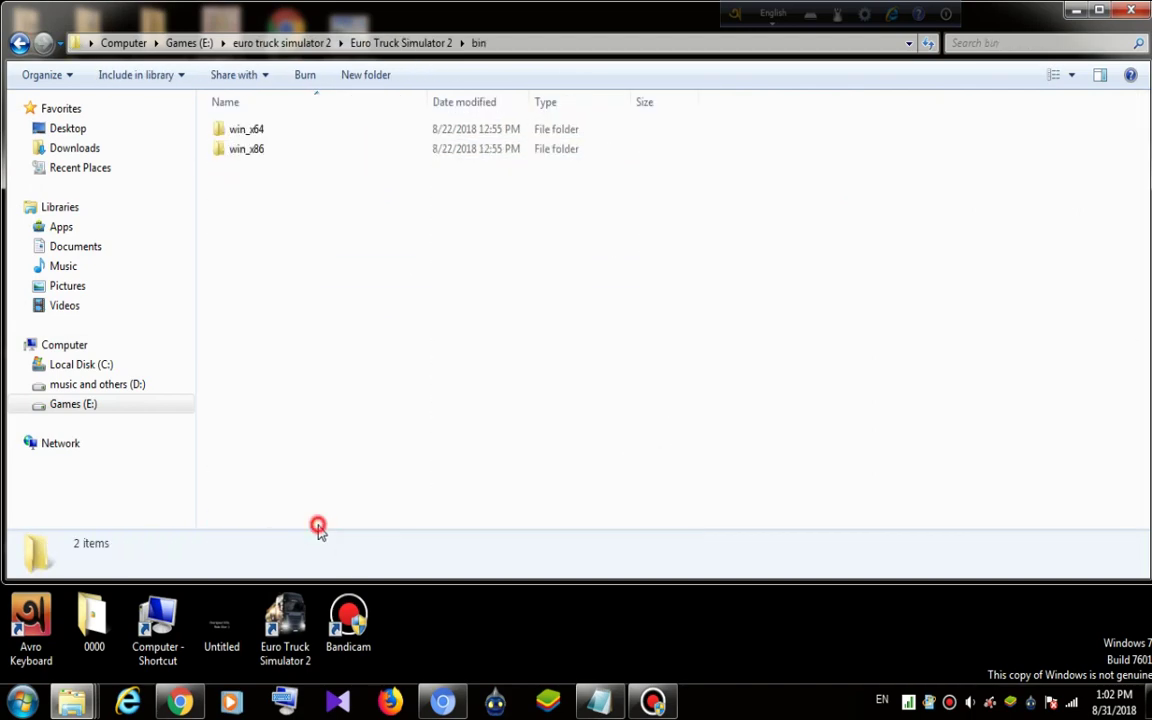
double_click(281, 136)
double_click(282, 132)
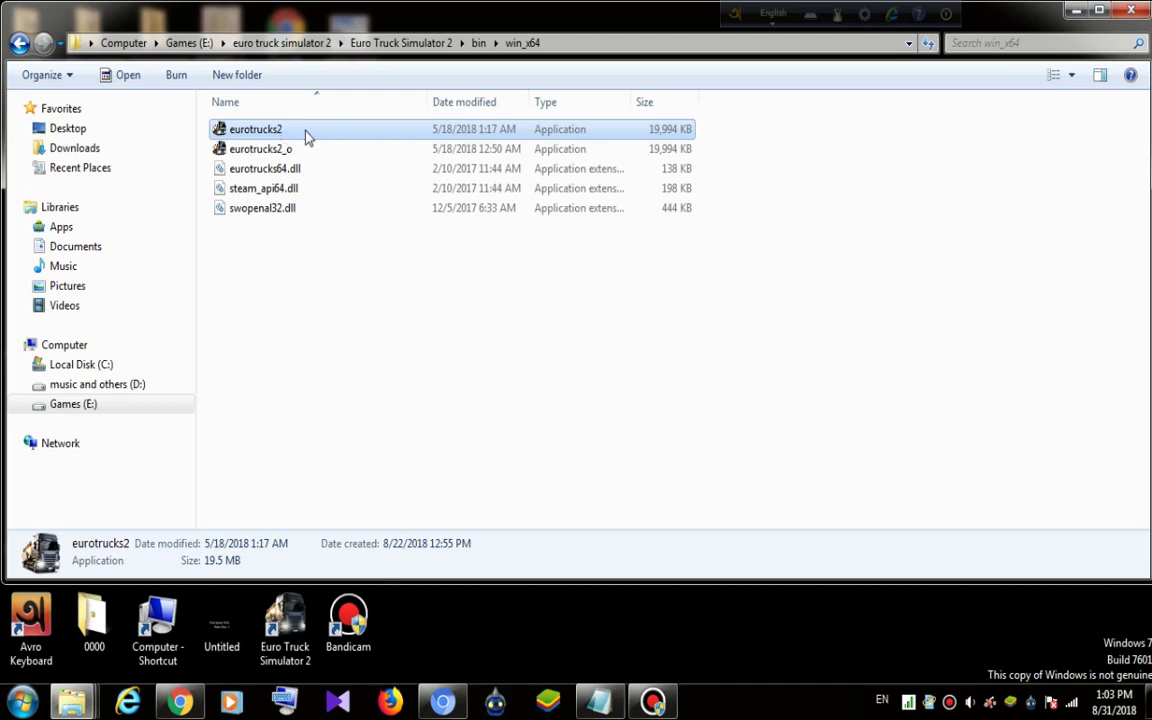
left_click(383, 357)
right_click(381, 353)
left_click(486, 459)
right_click(427, 375)
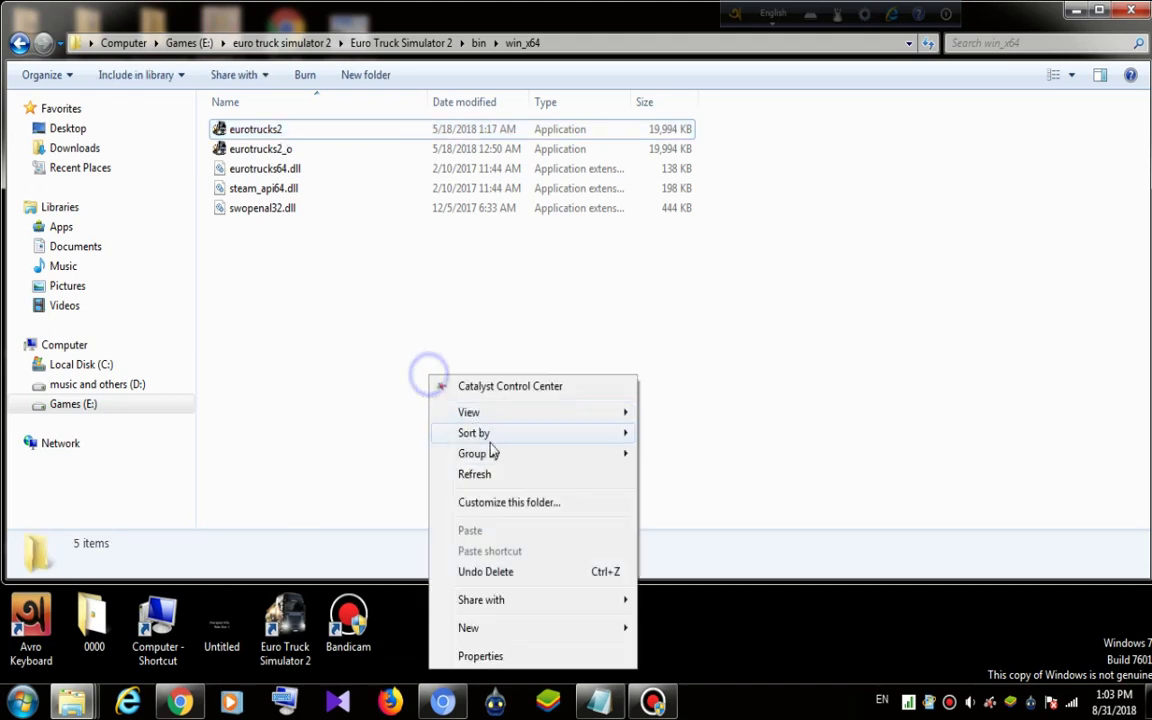
left_click(466, 476)
right_click(493, 181)
left_click(547, 279)
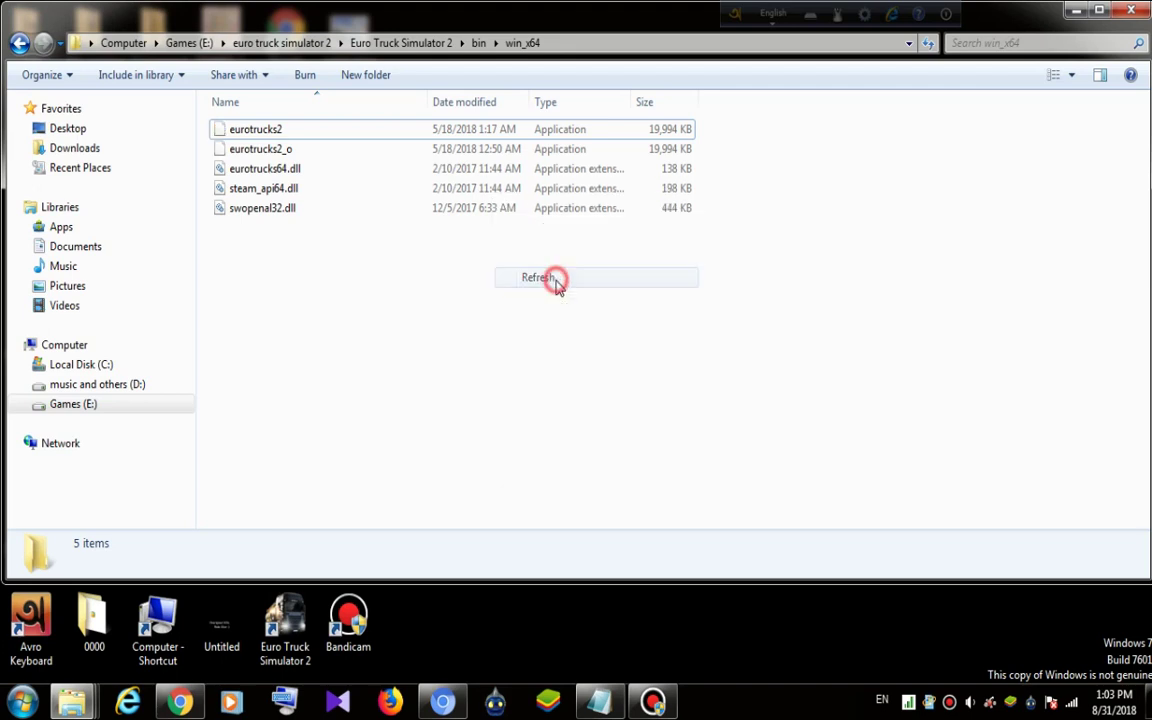